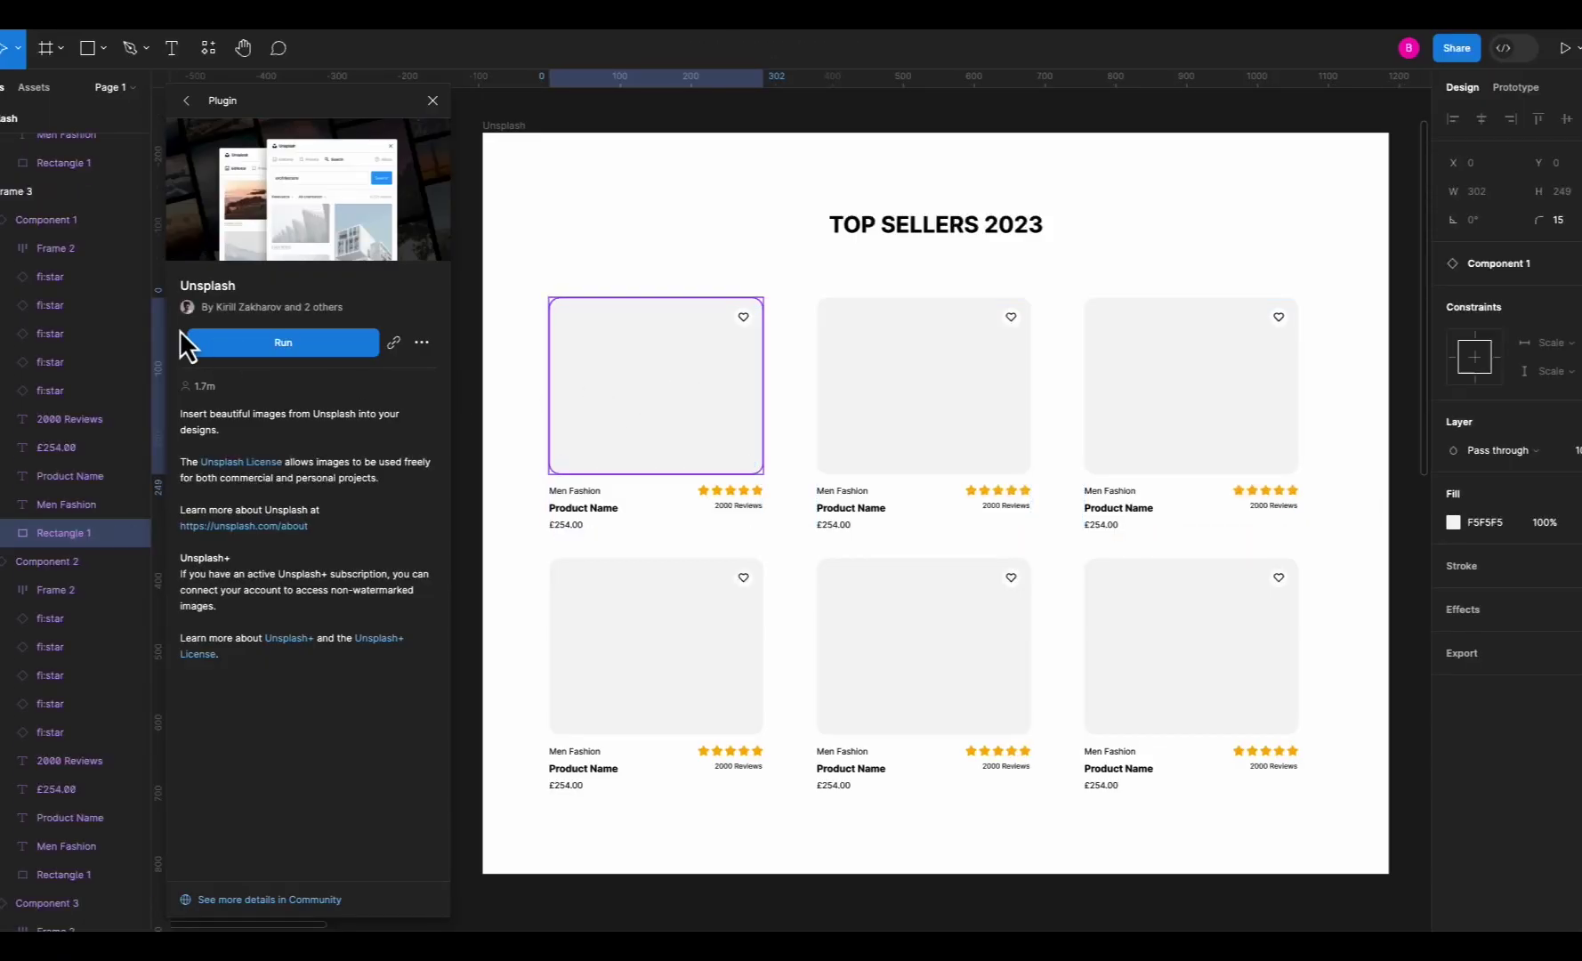
Launch the Unsplash plugin, move it aside, and bring up its food photos.
left_click(356, 343)
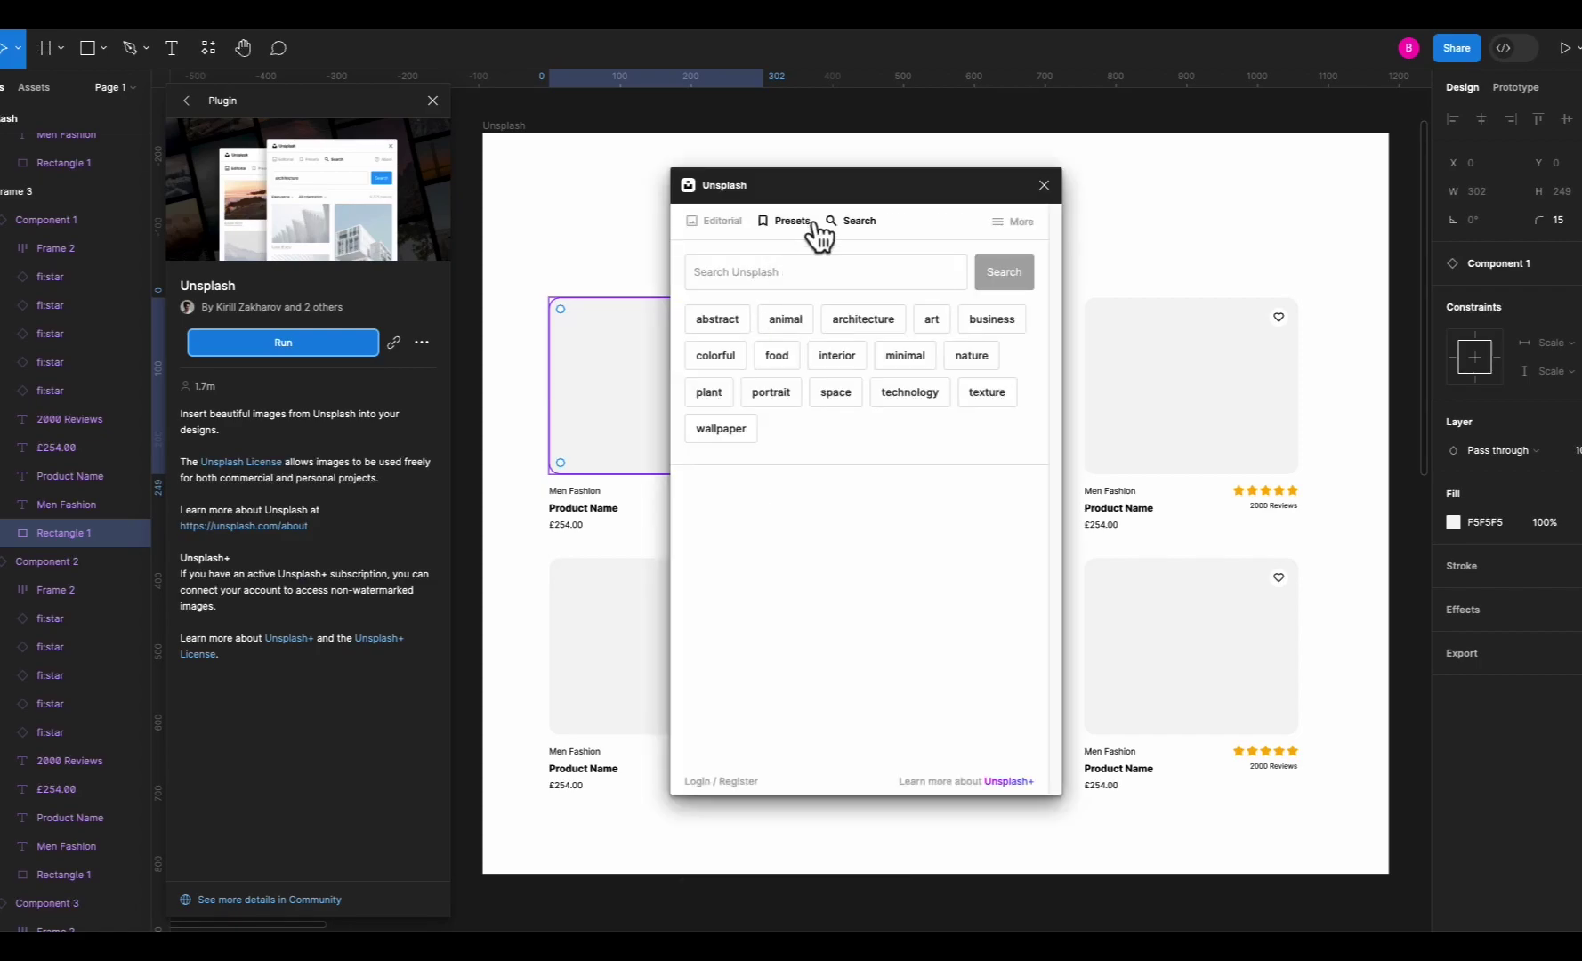
left_click_drag(805, 183, 261, 384)
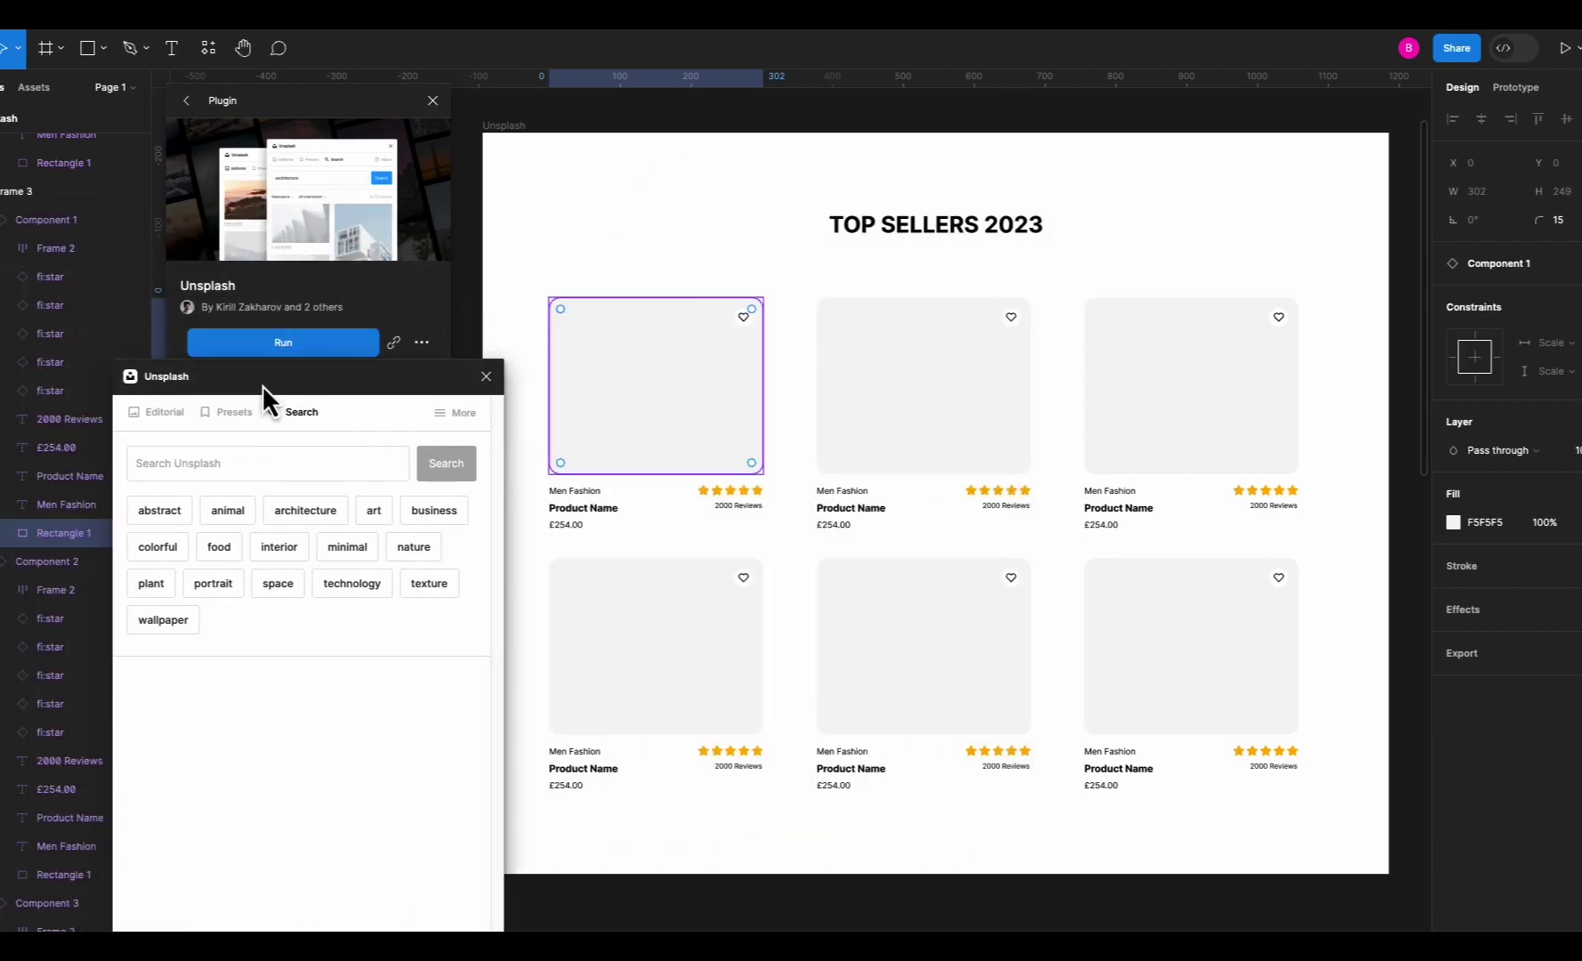
left_click(241, 476)
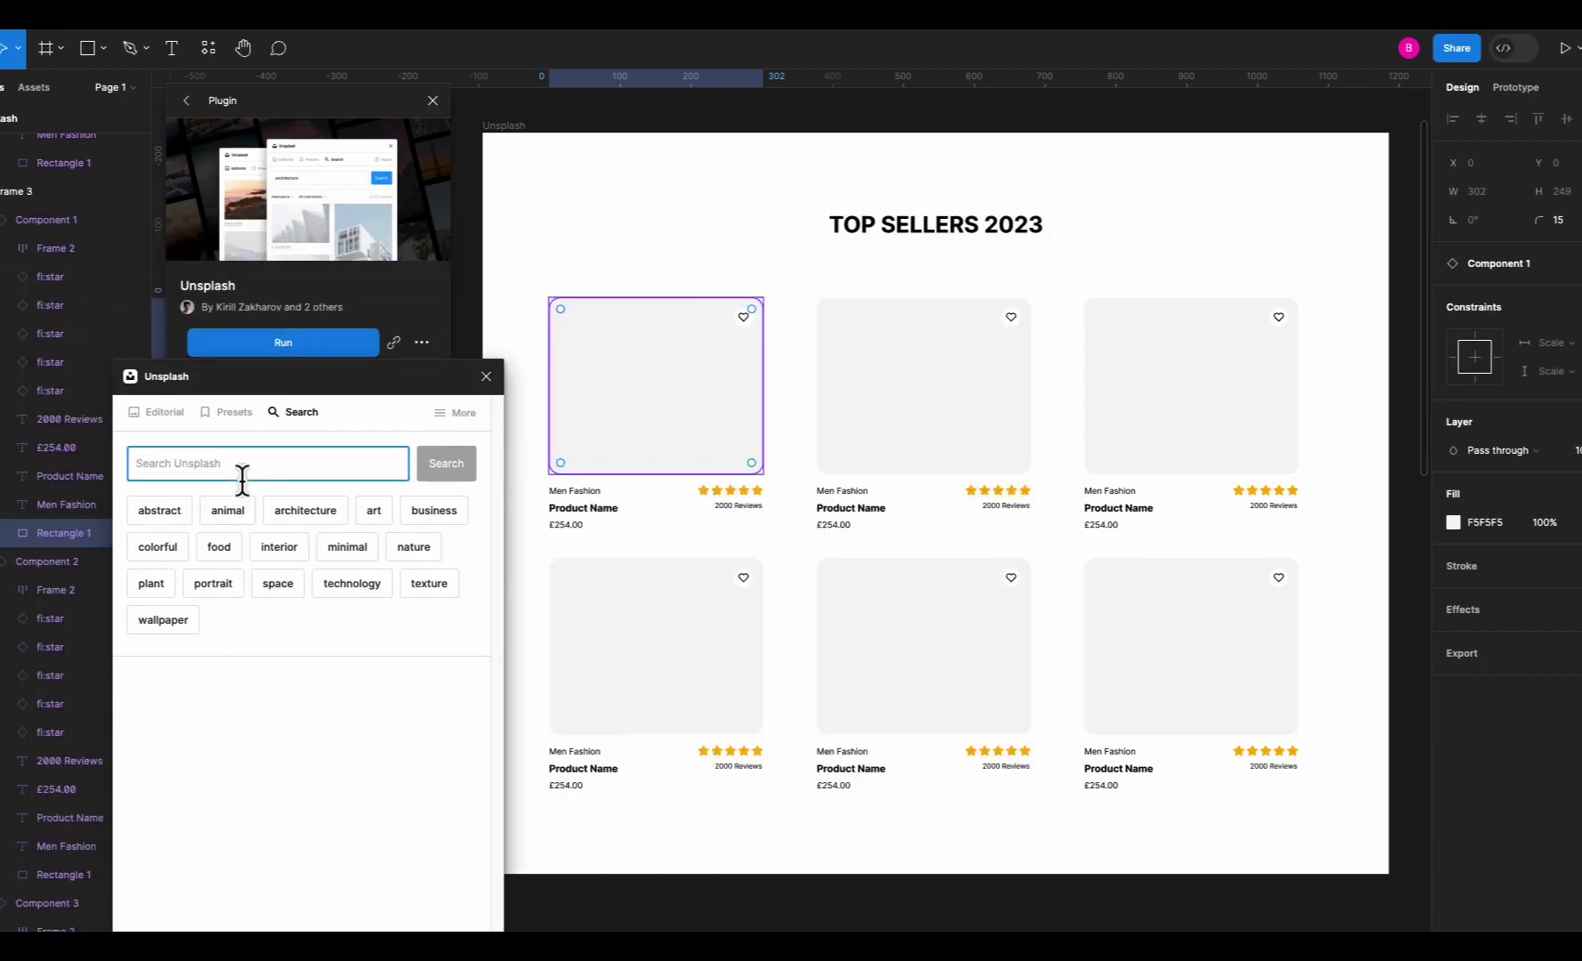
left_click(218, 547)
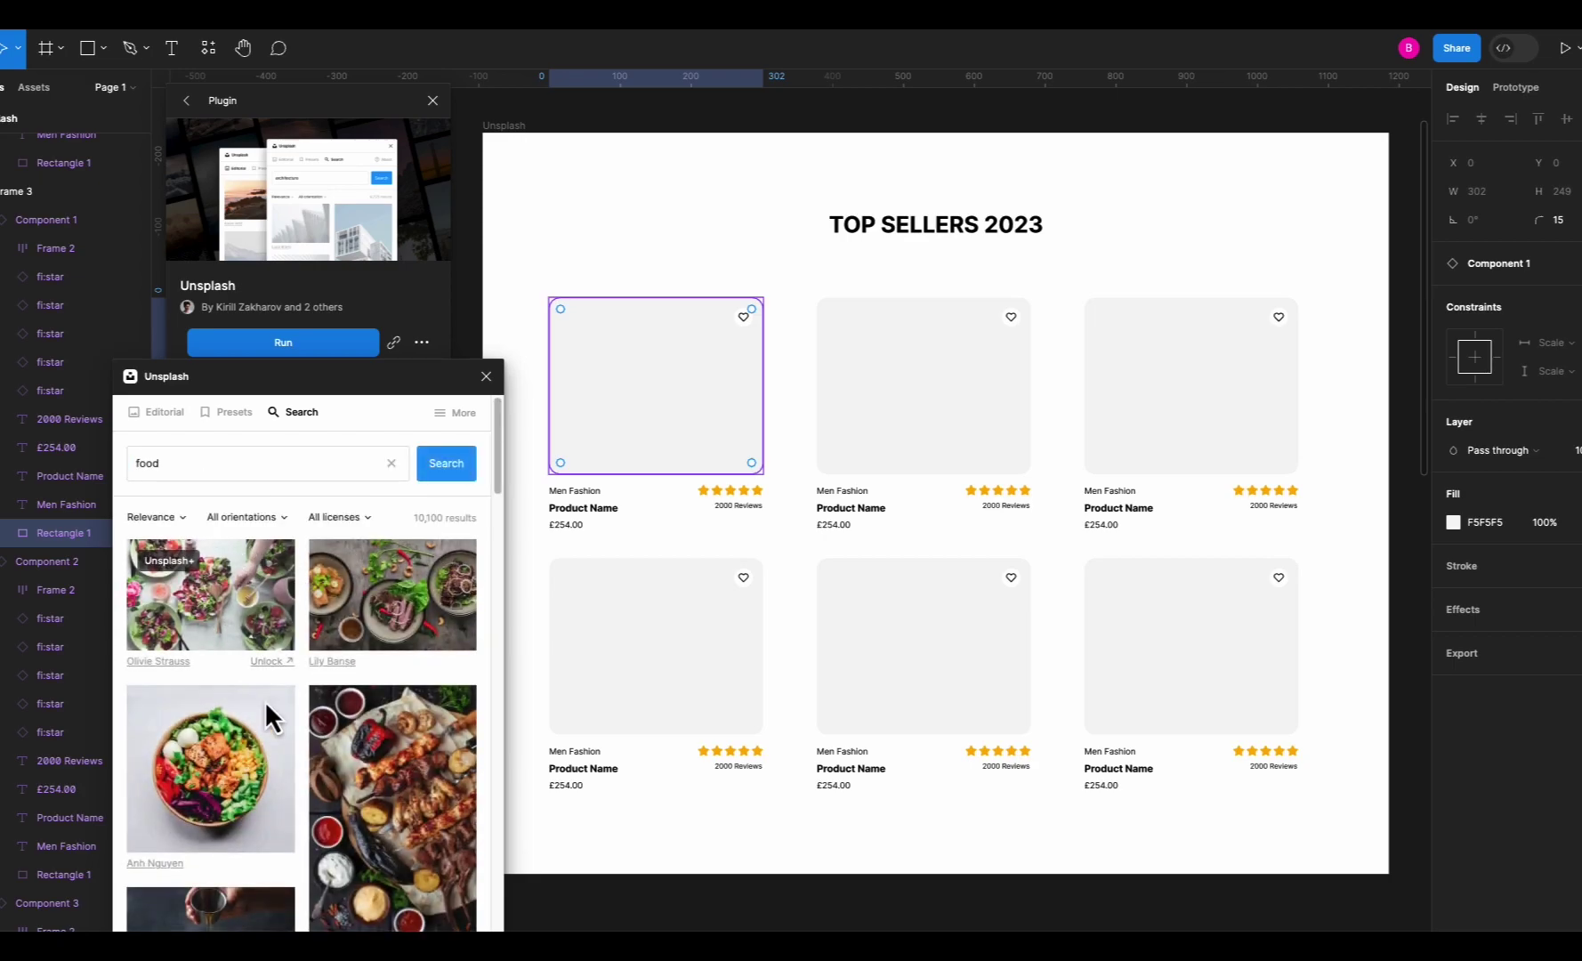
Fill the cards with food photos: salad, grilled meat, pancakes, plus one second-row card.
left_click(264, 701)
left_click(850, 432)
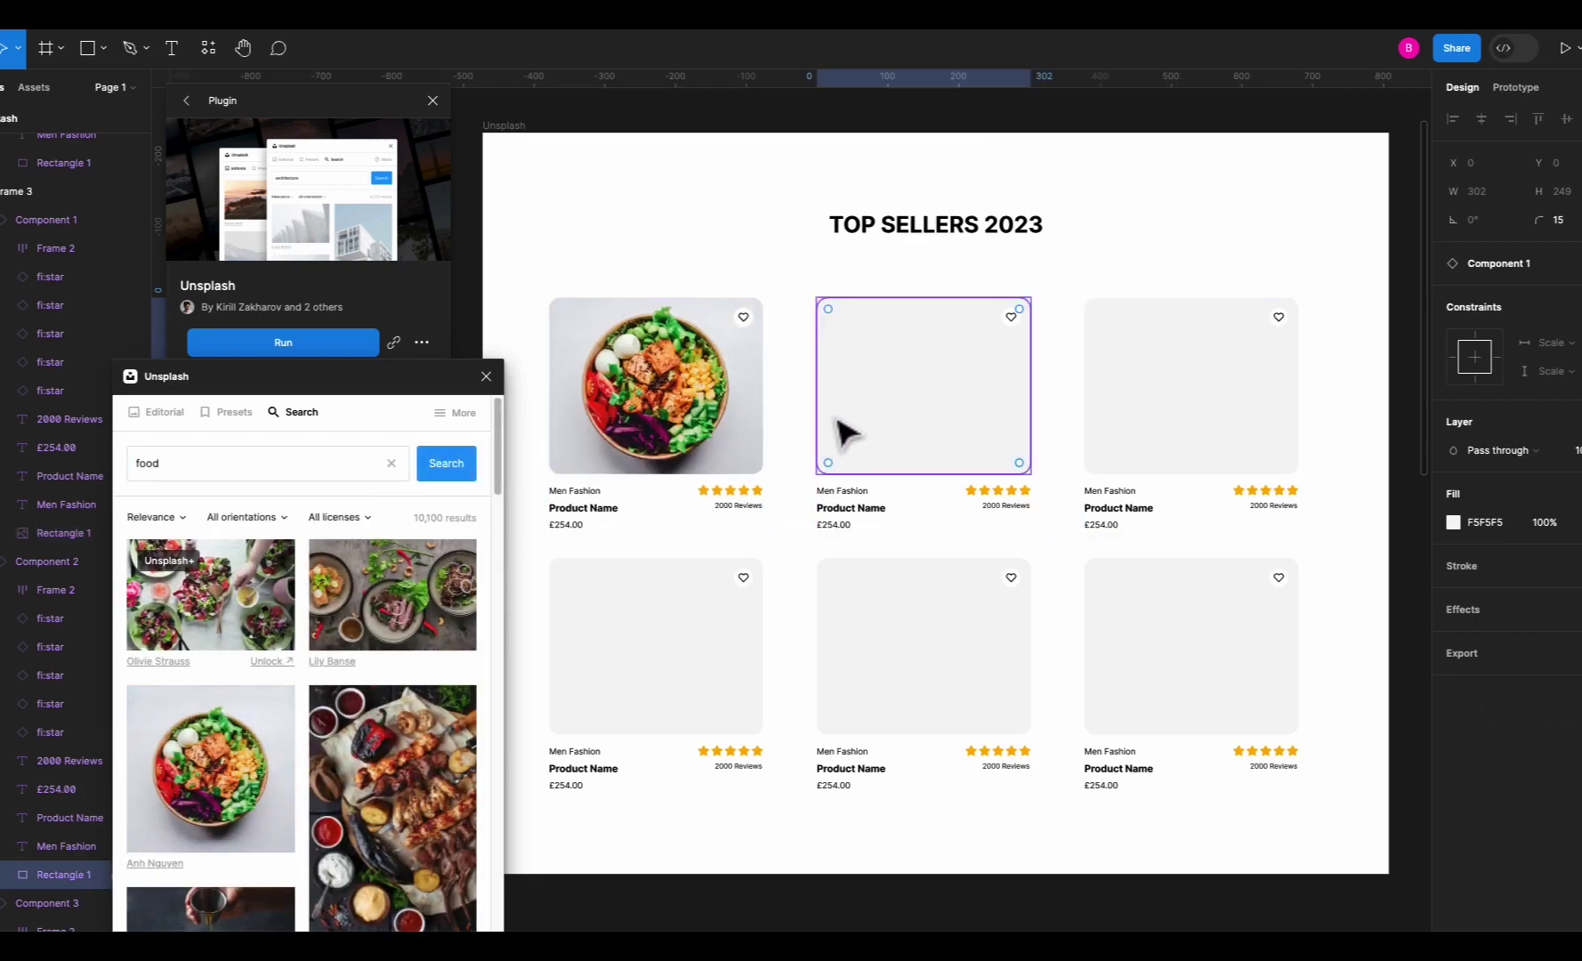
scroll(345, 829, "down", 1)
left_click(367, 806)
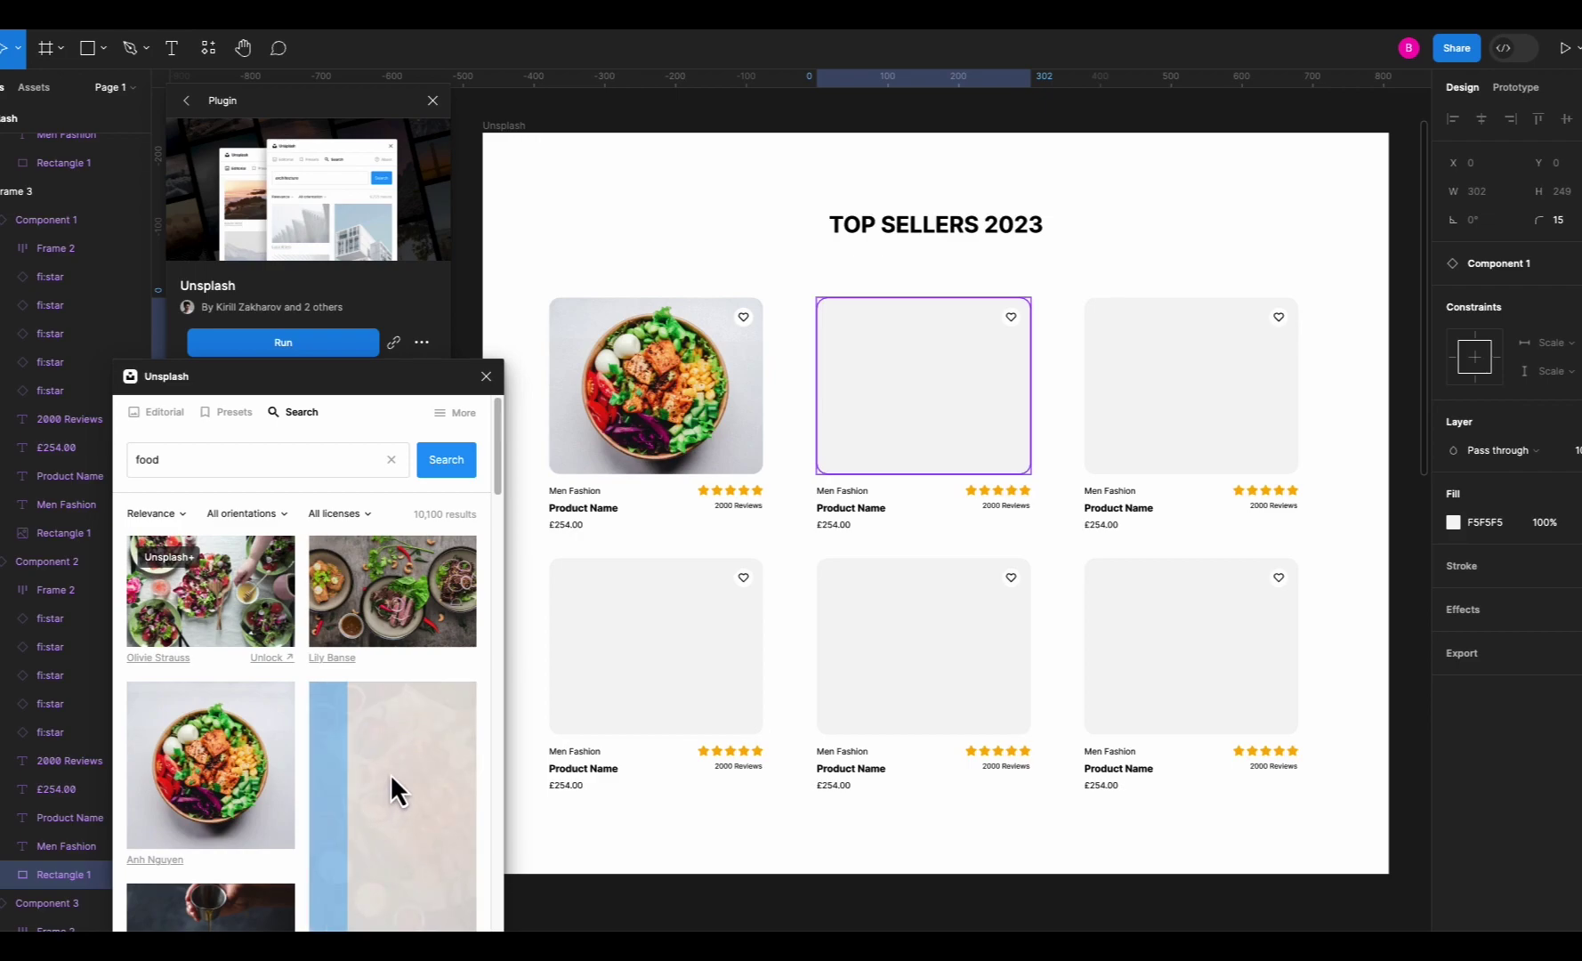
scroll(218, 804, "down", 2)
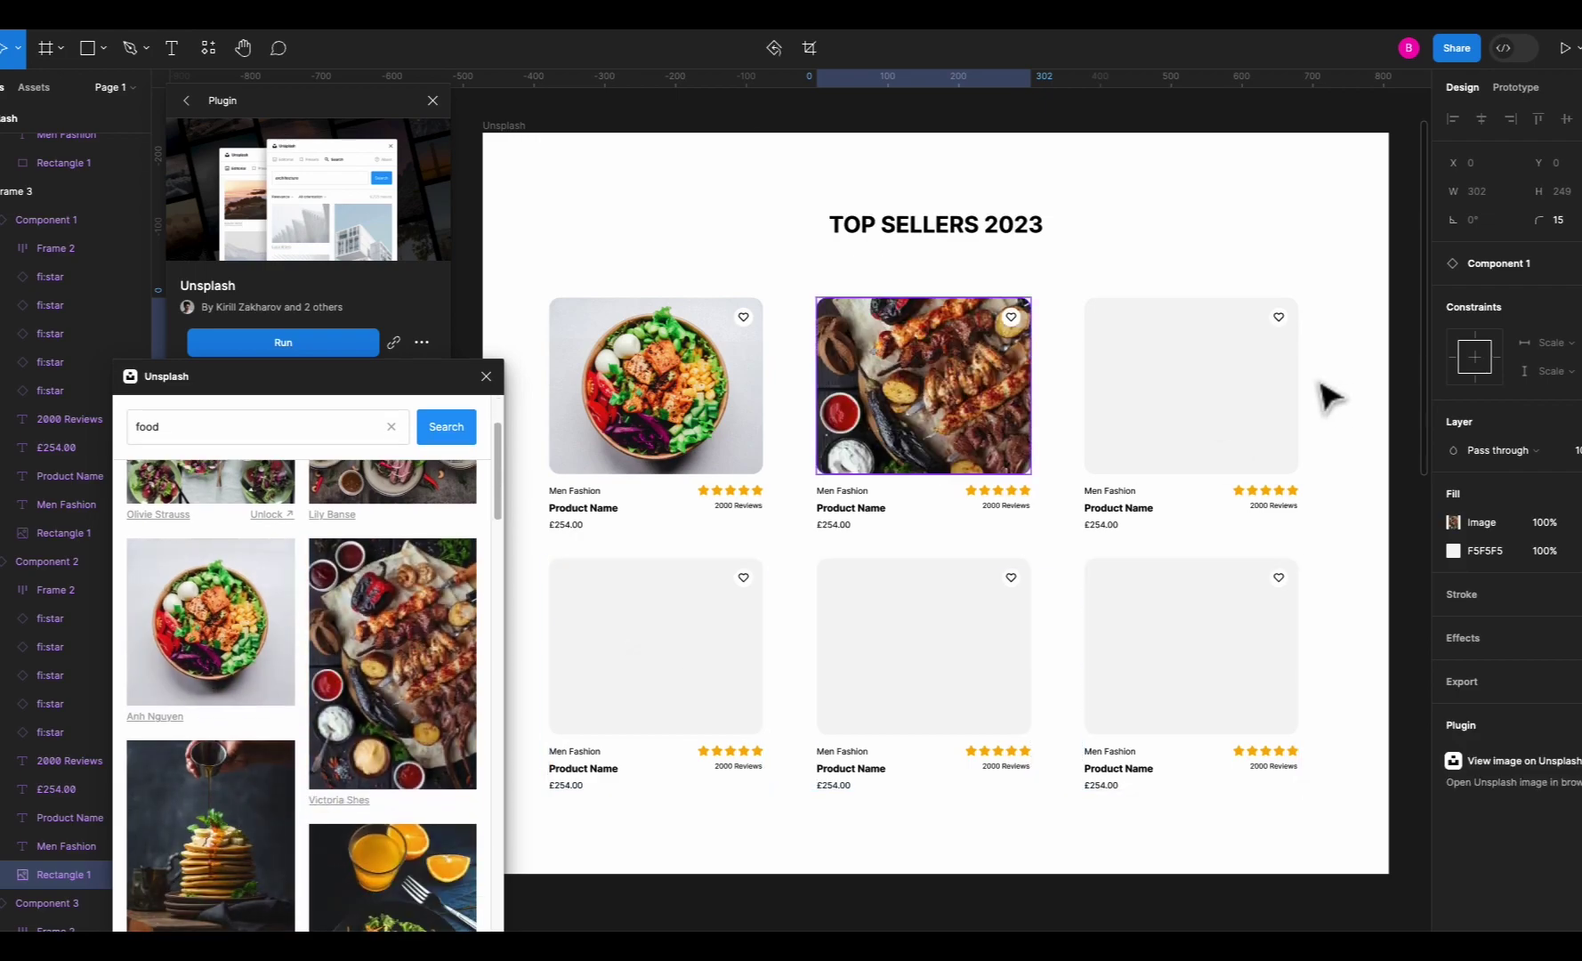
left_click(1237, 392)
left_click(261, 803)
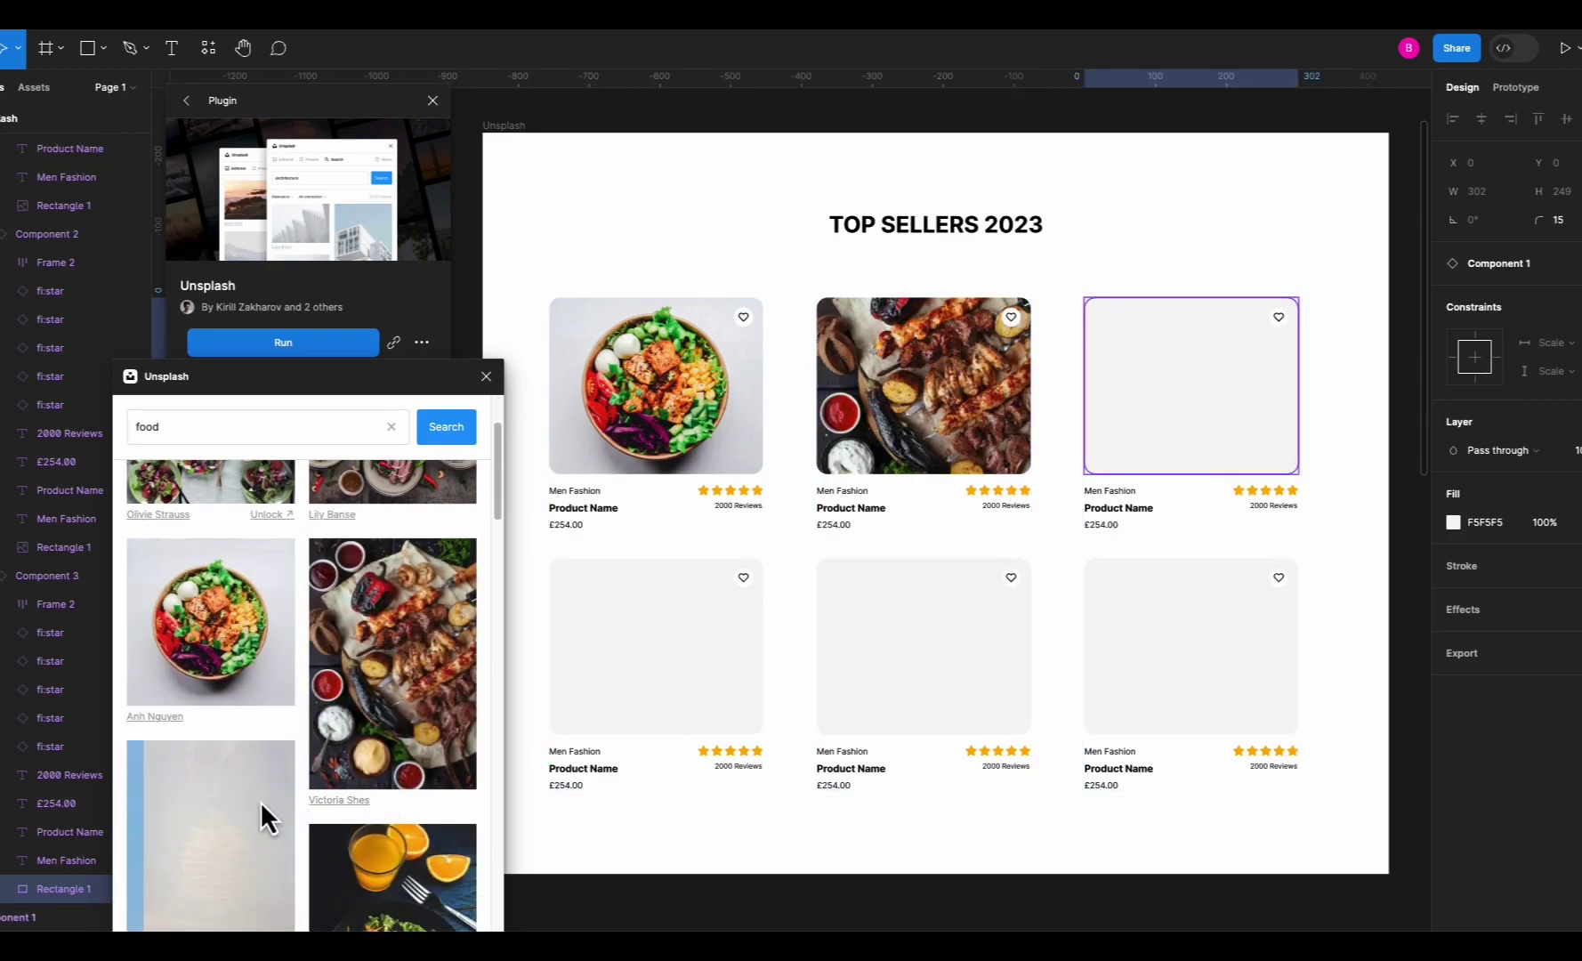
left_click(667, 662)
scroll(356, 792, "down", 2)
left_click(398, 771)
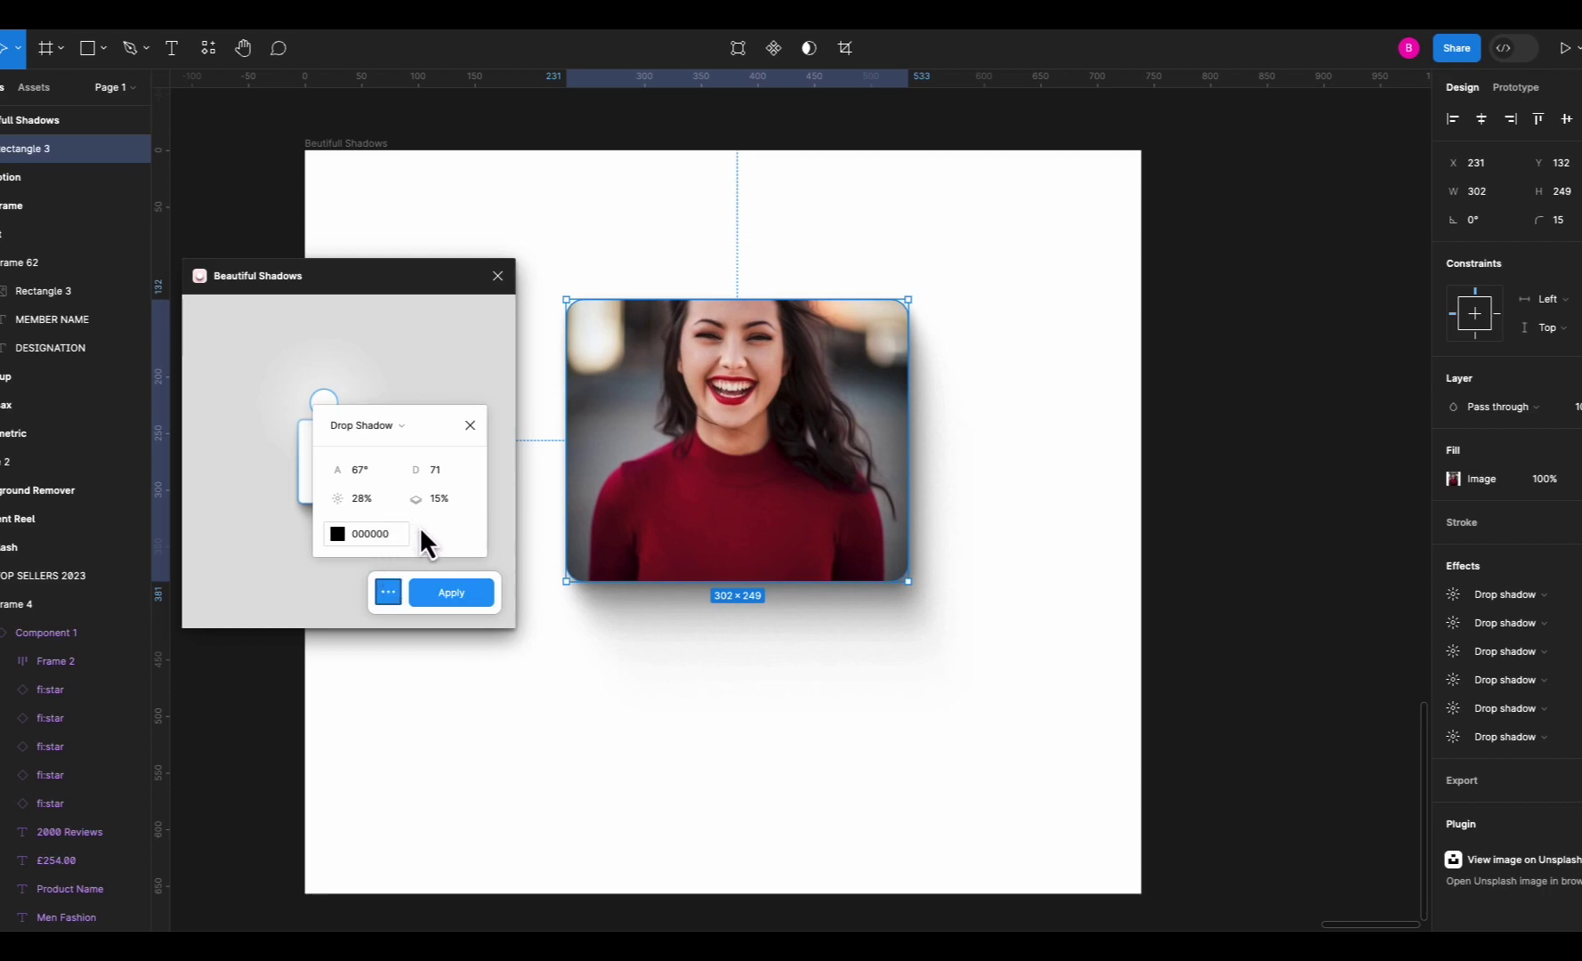
Apply the six-layer Beautiful Shadows drop shadow to the portrait photo card.
left_click(481, 595)
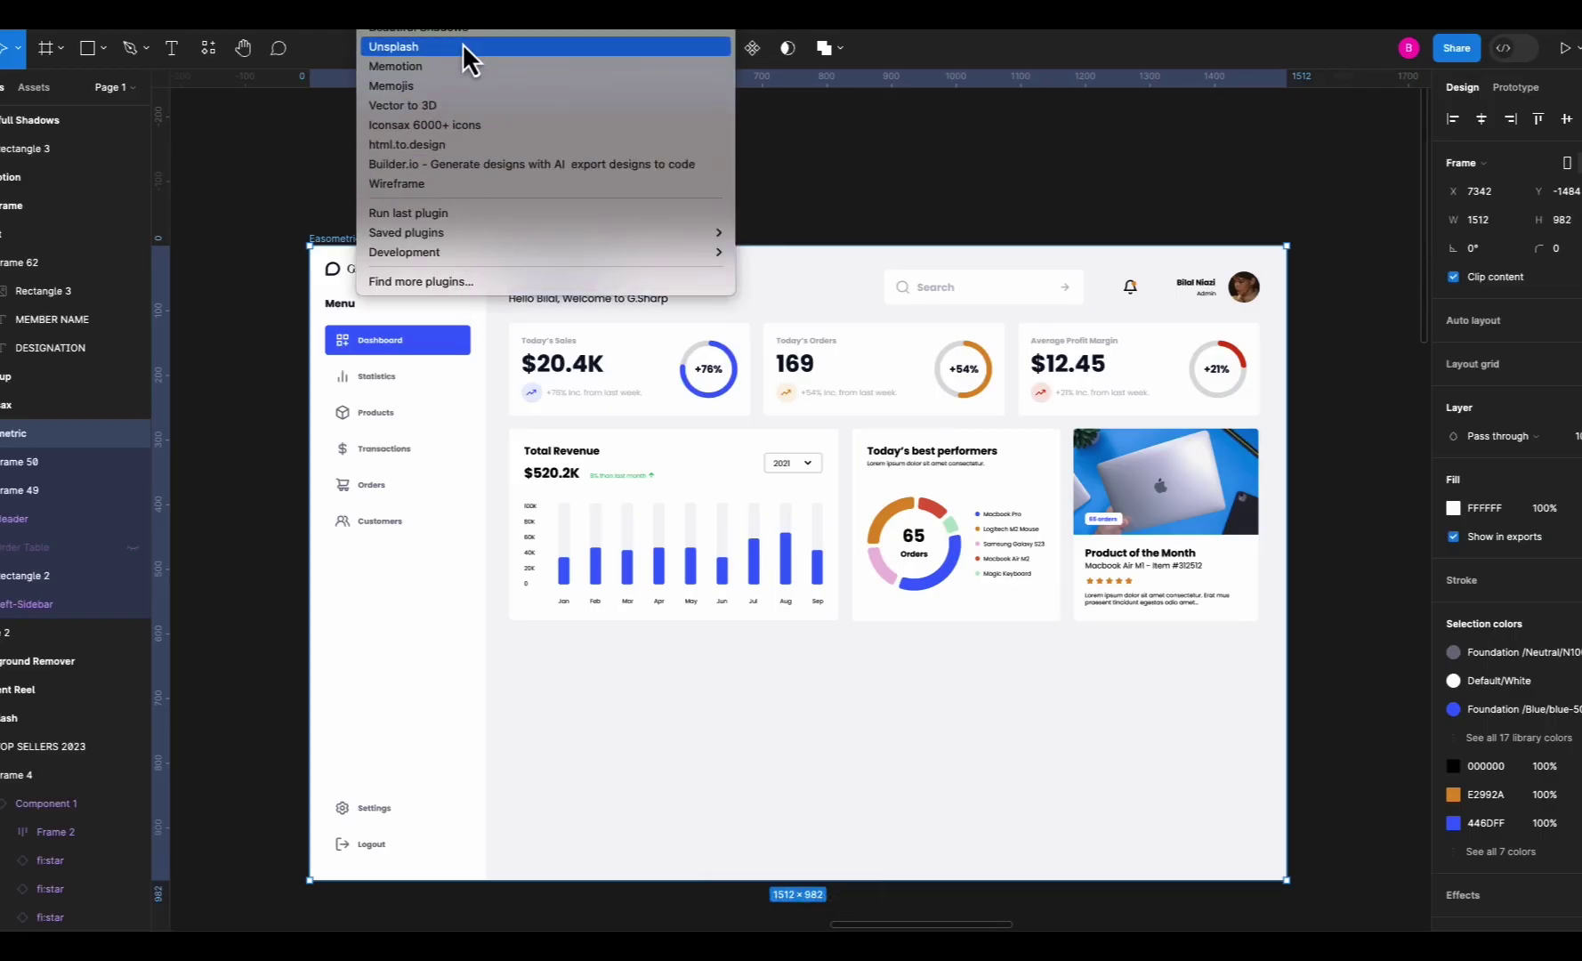
Run Easometric from Plugins and make the G.sharp dashboard frame isometric.
mouse_move(459, 30)
left_click(755, 95)
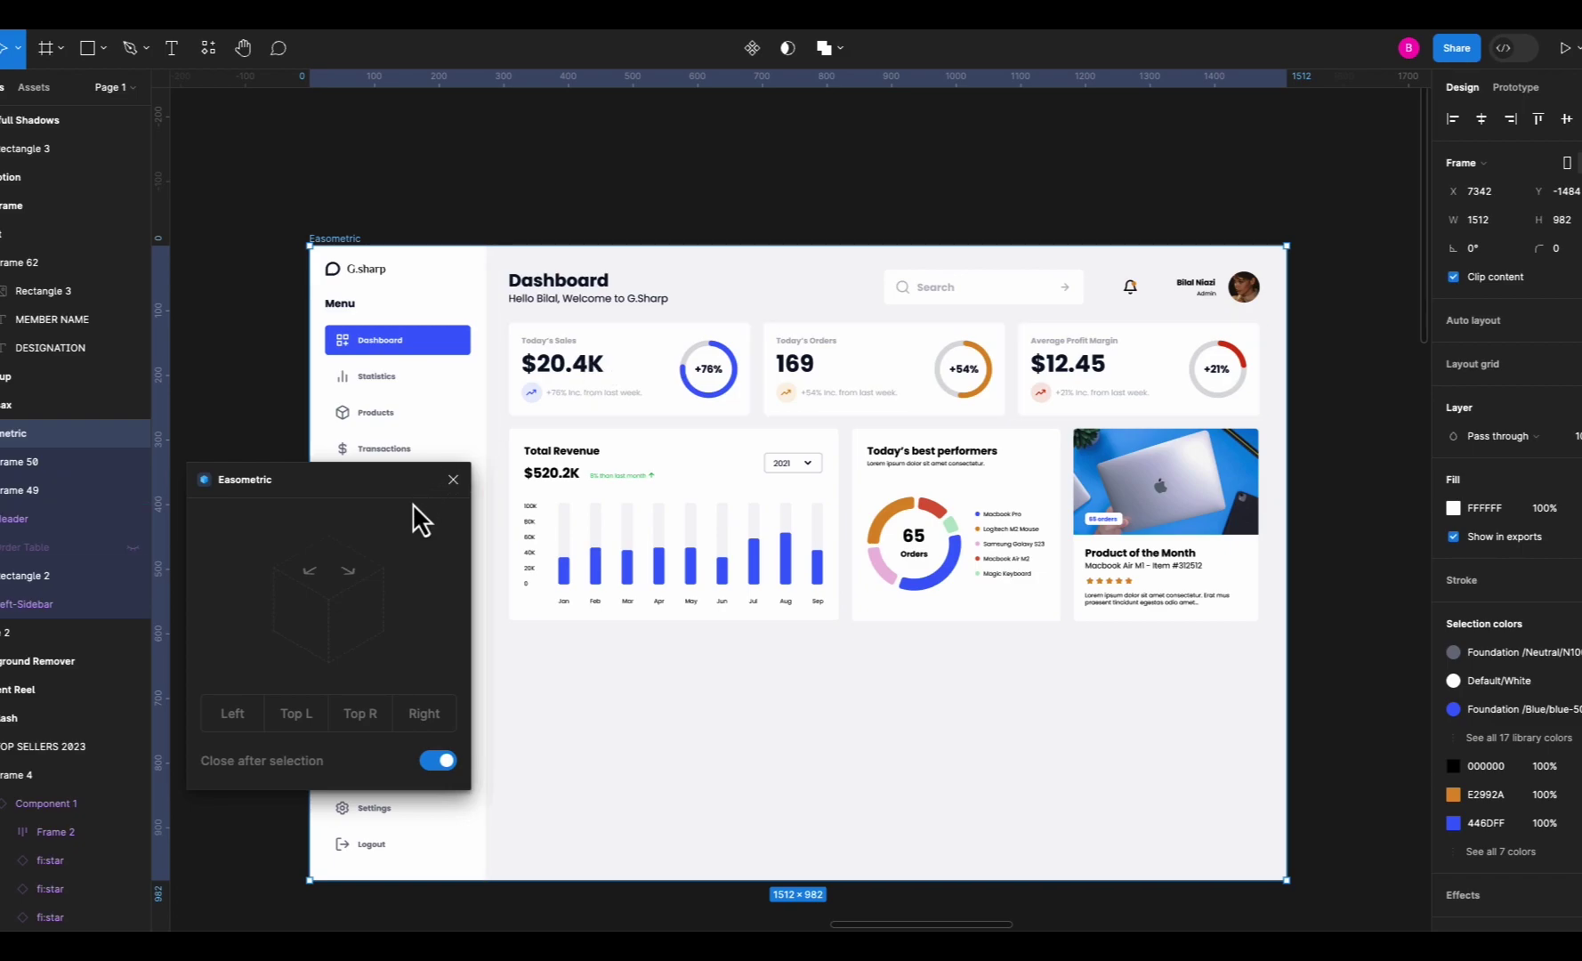
left_click(346, 581)
Select the isometric dashboard's Left-Sidebar and a single revenue chart bar to inspect them.
scroll(426, 532, "down", 5)
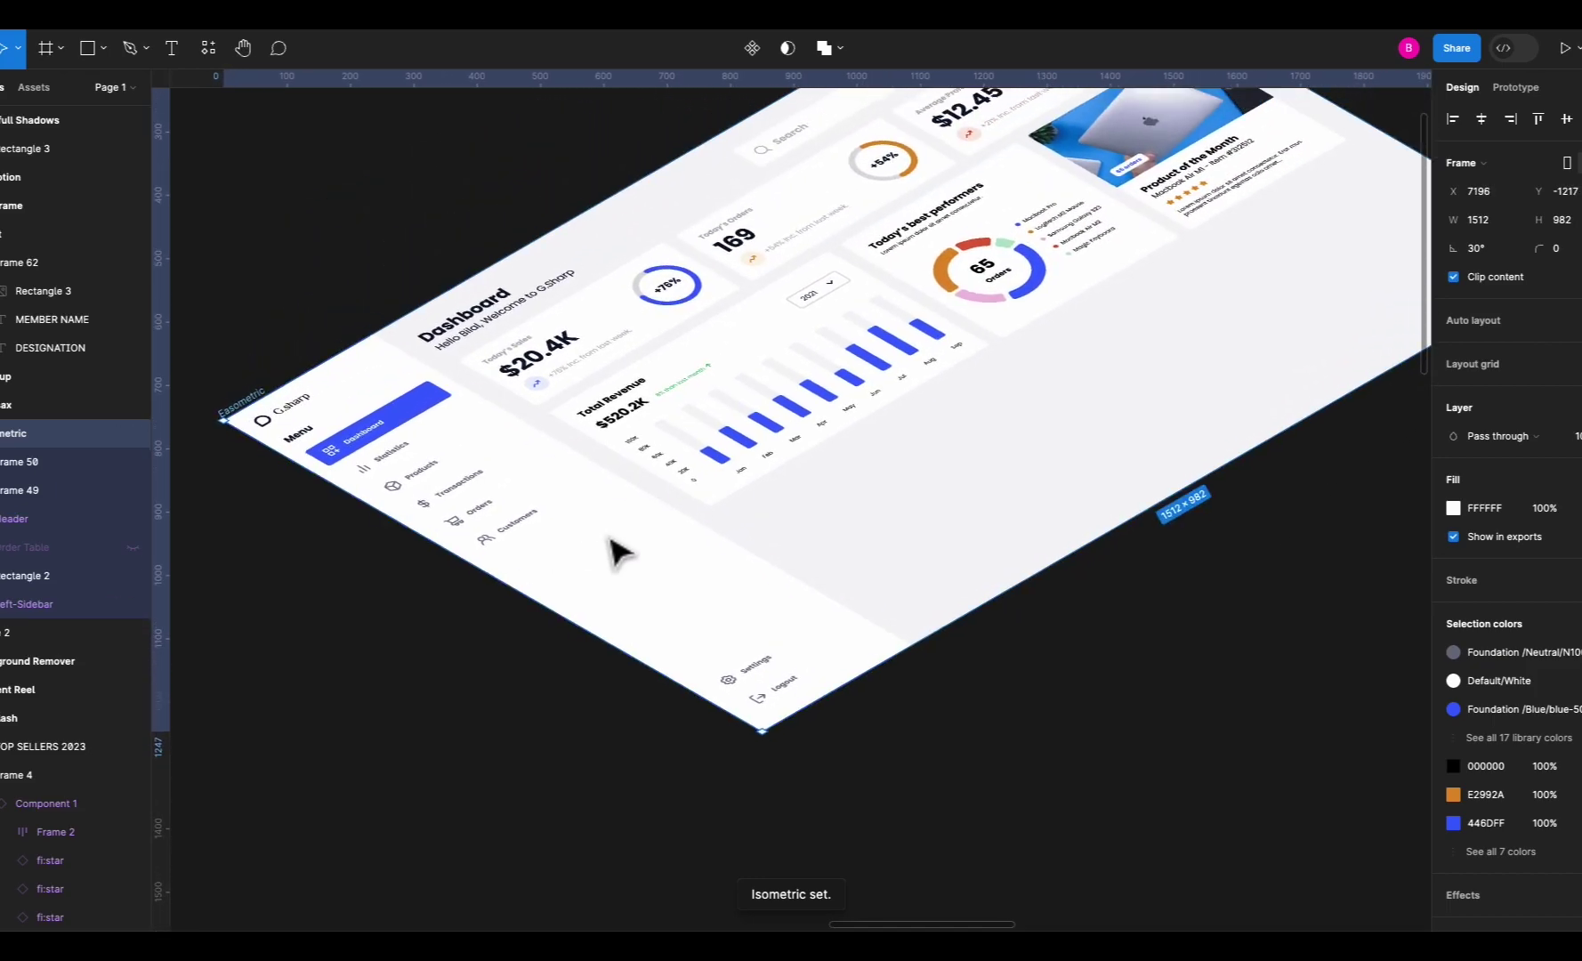
scroll(663, 469, "up", 3)
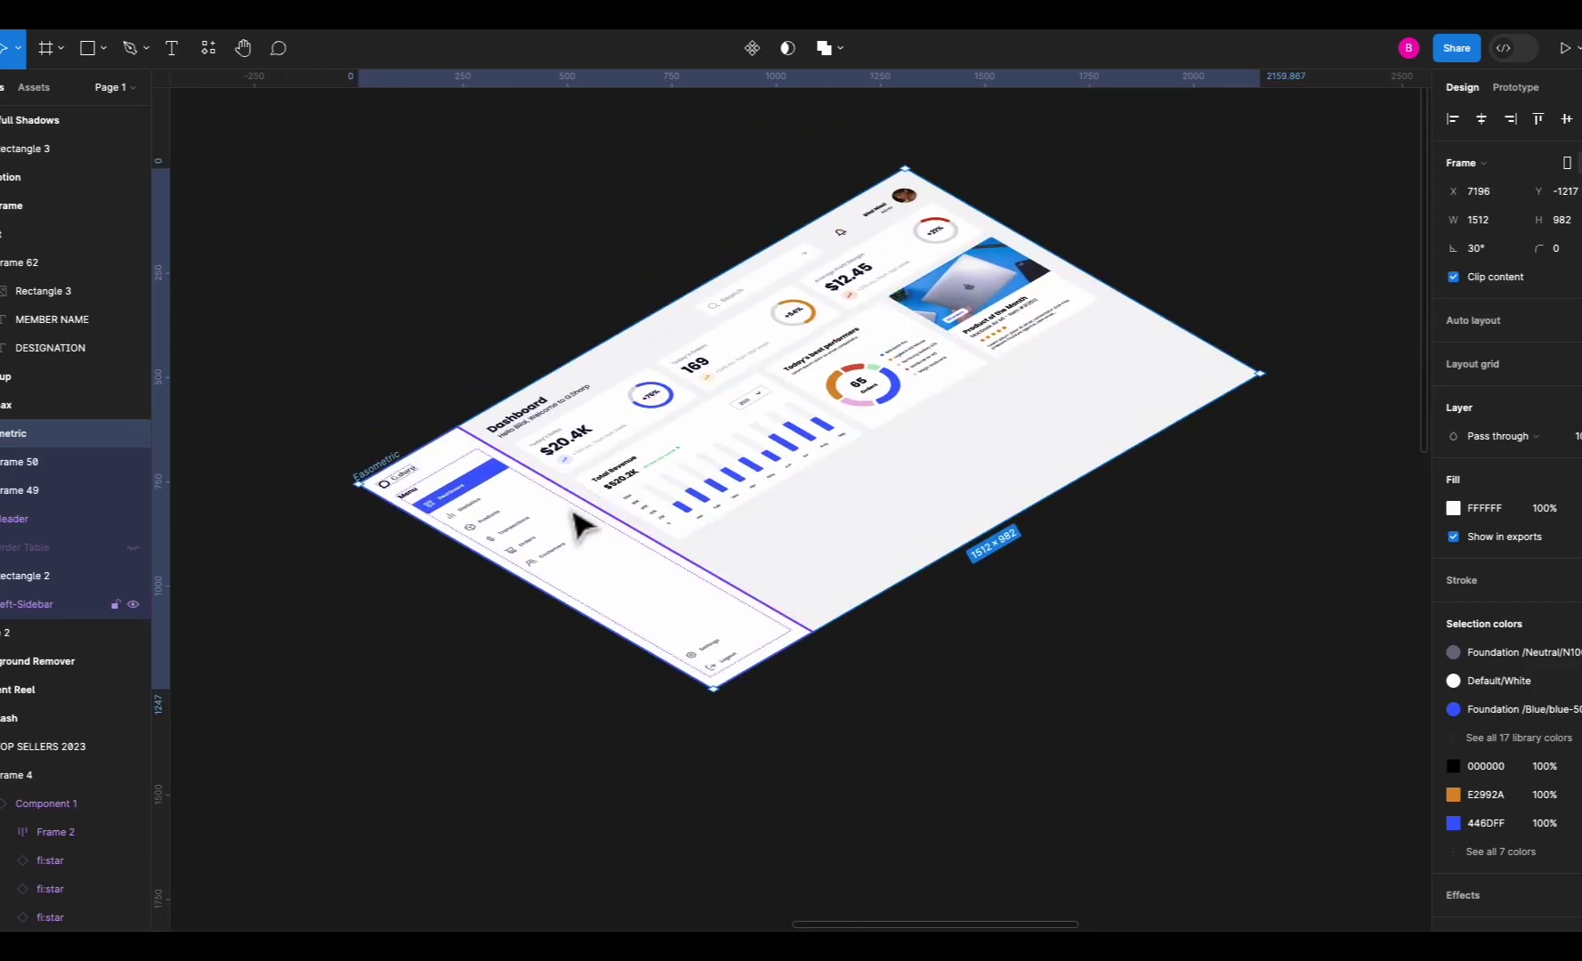
left_click(583, 532)
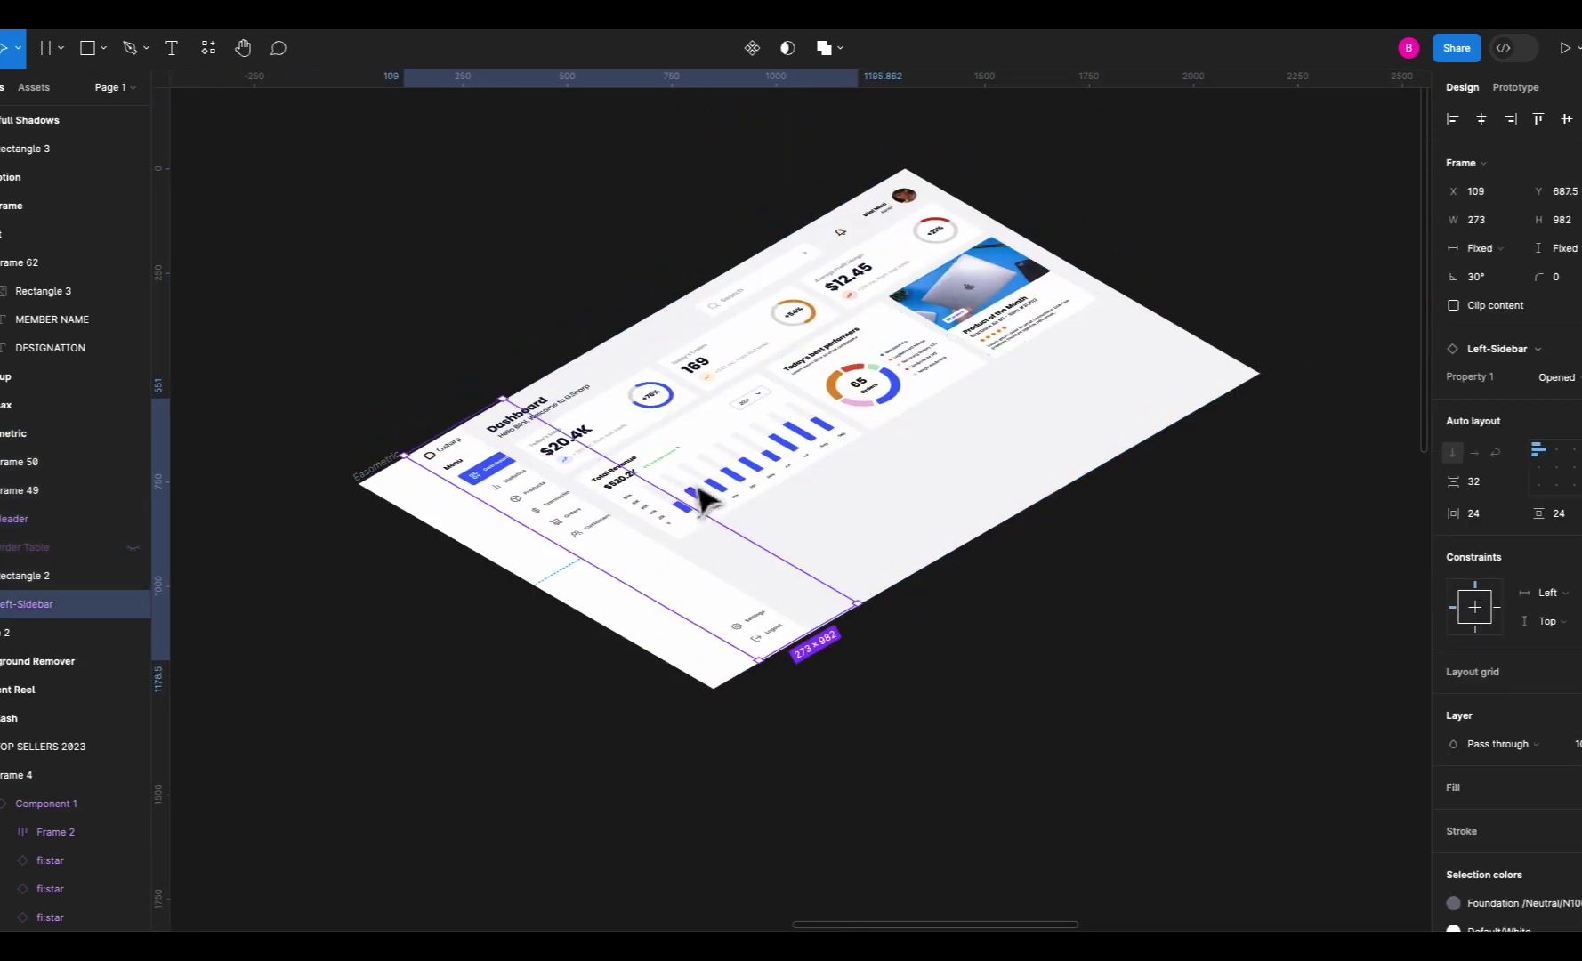
left_click(735, 485, "ctrl")
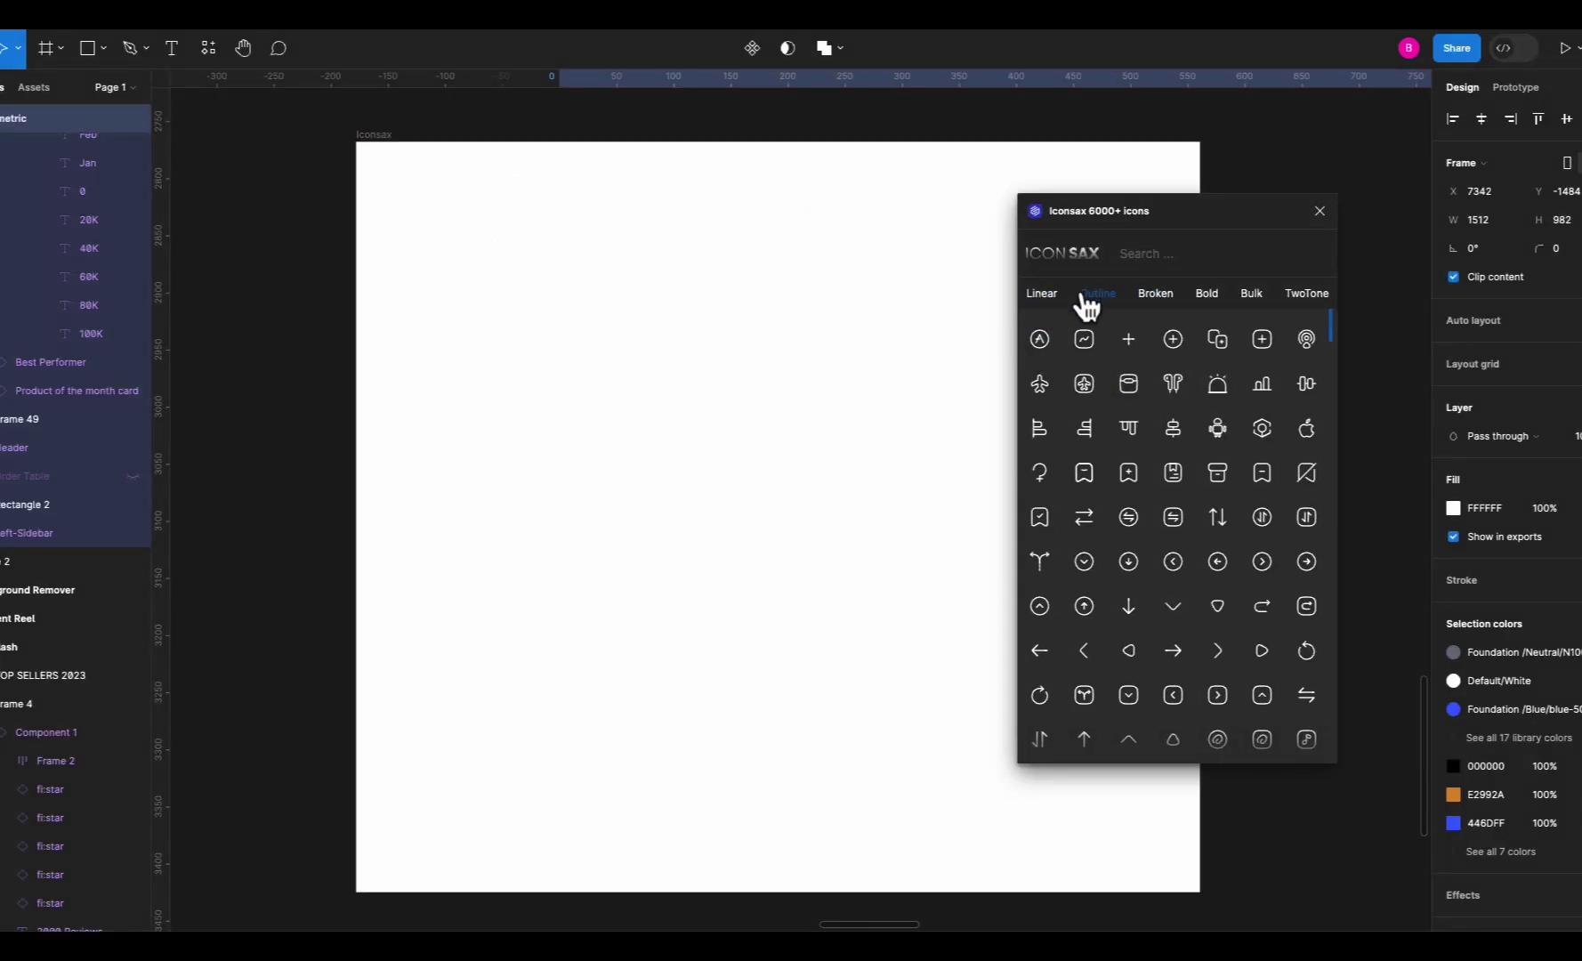
Cycle the Iconsax icon style through Broken, Bold and Bulk to TwoTone.
left_click(1139, 300)
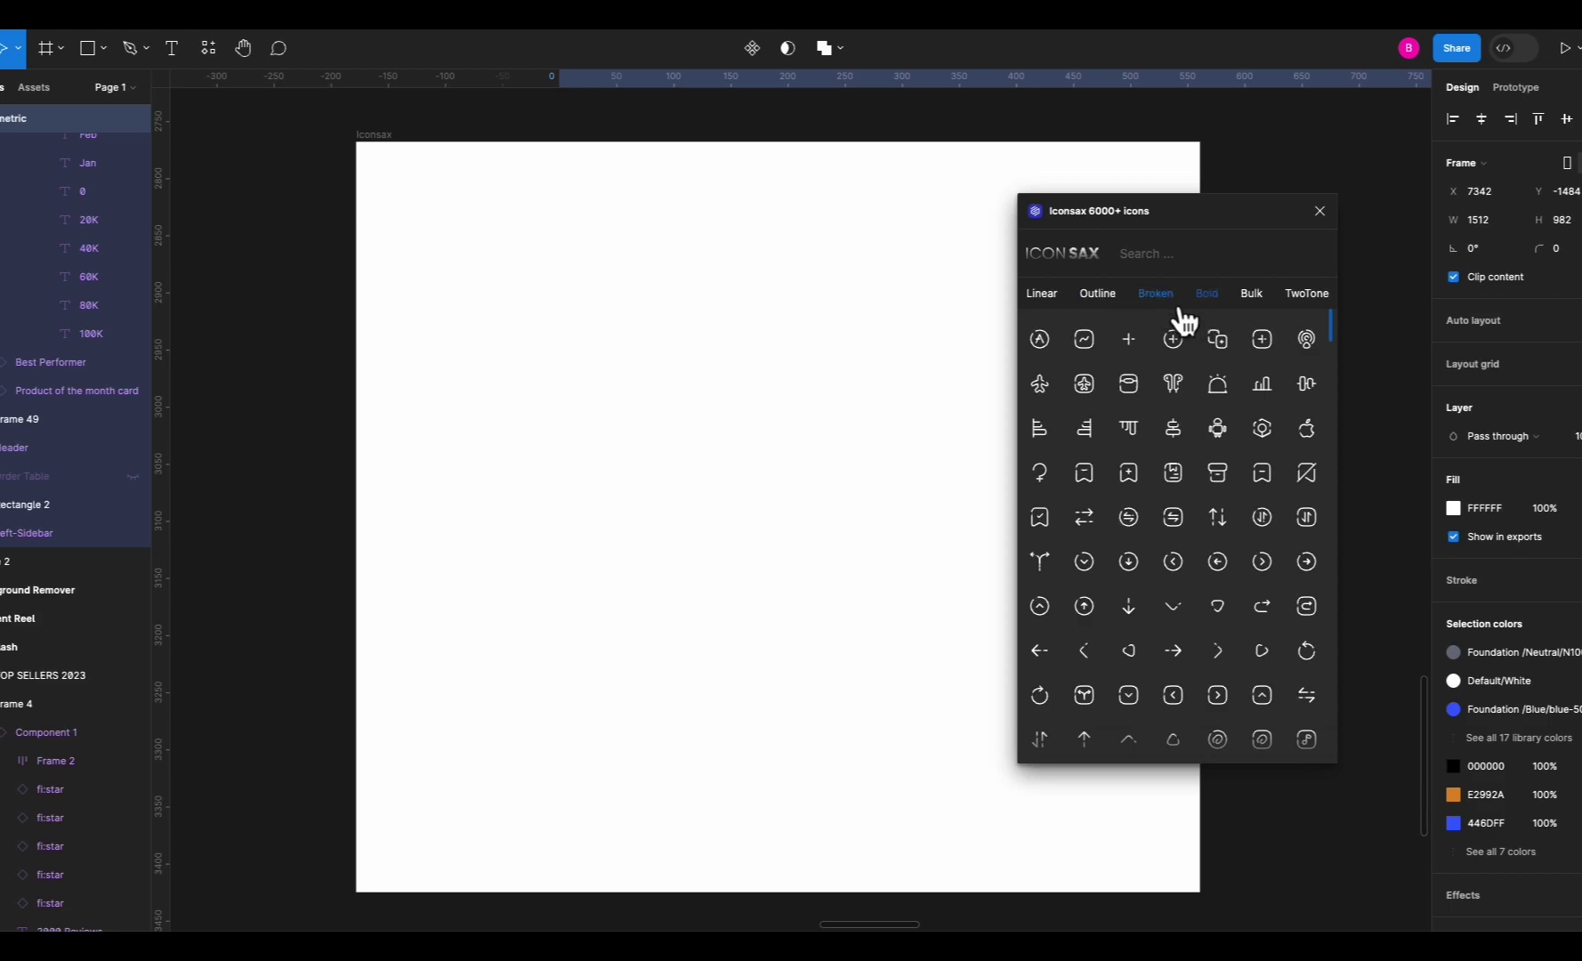
left_click(1205, 301)
left_click(1248, 301)
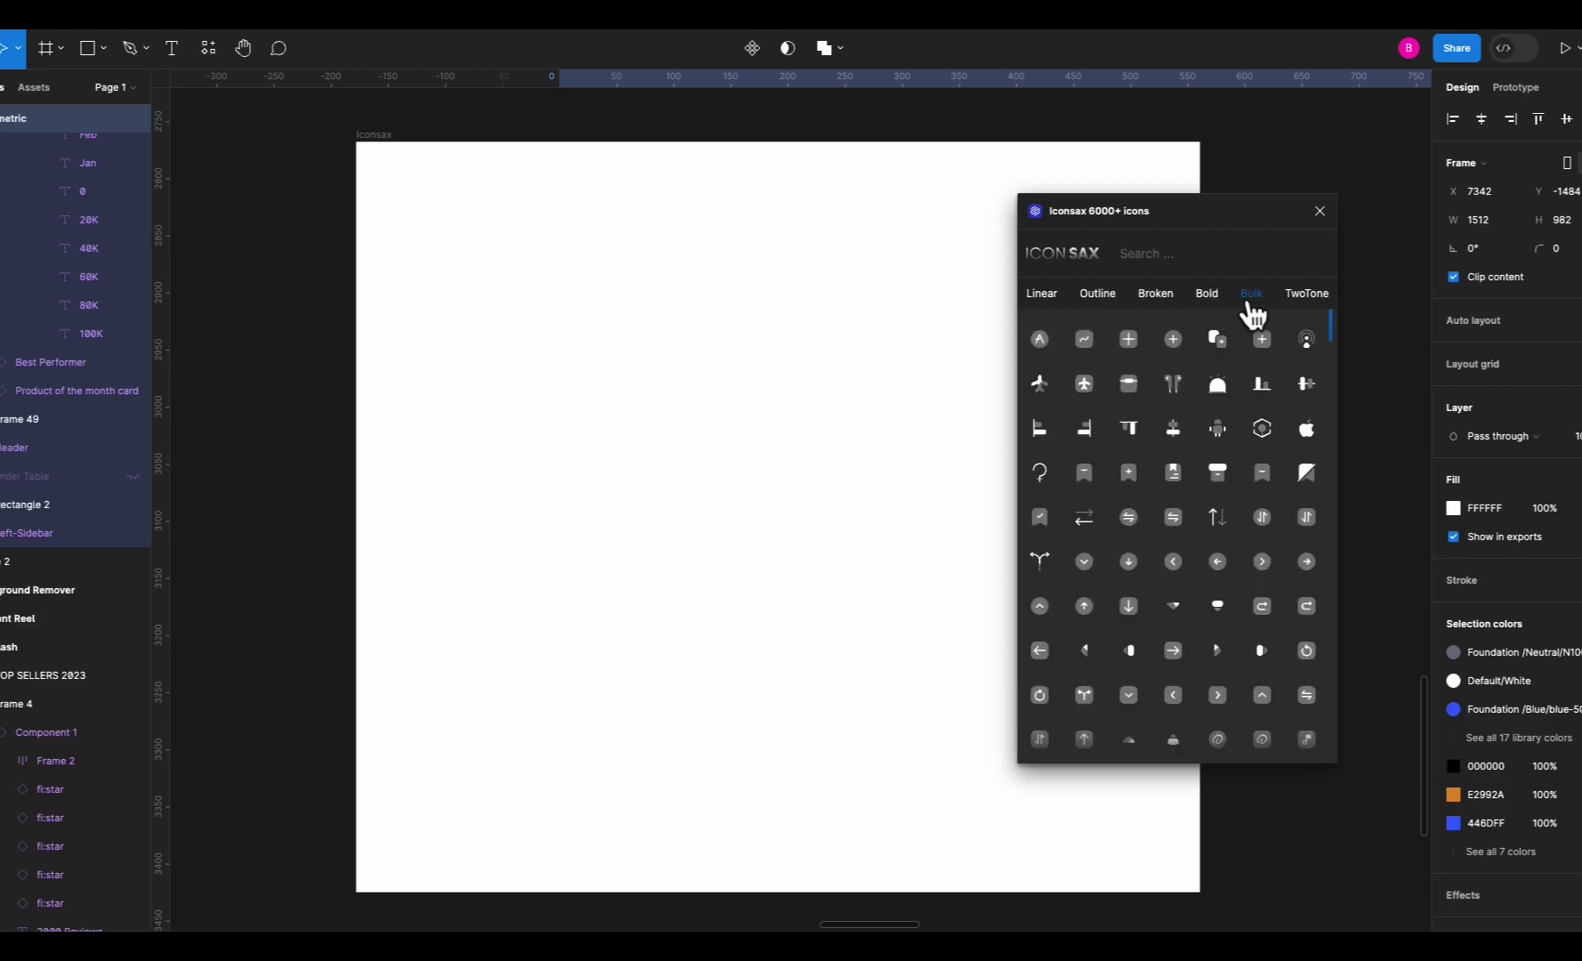
left_click(1296, 302)
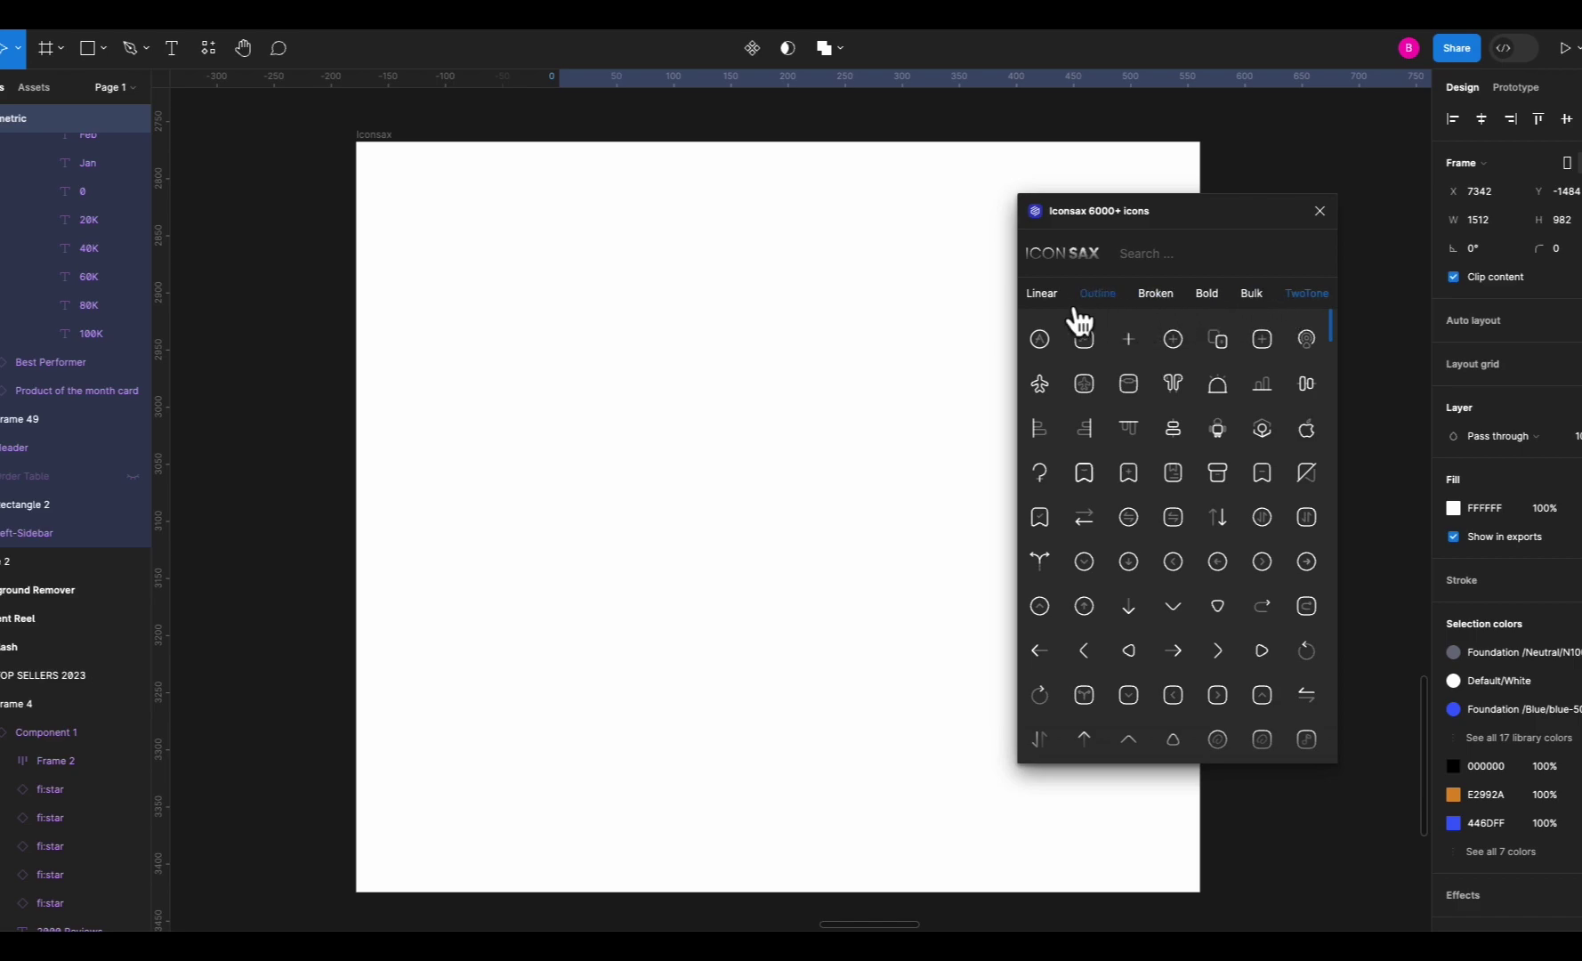
Place the TwoTone activity icon on the blank frame and scale it to 227×227.
left_click_drag(1079, 344, 634, 329)
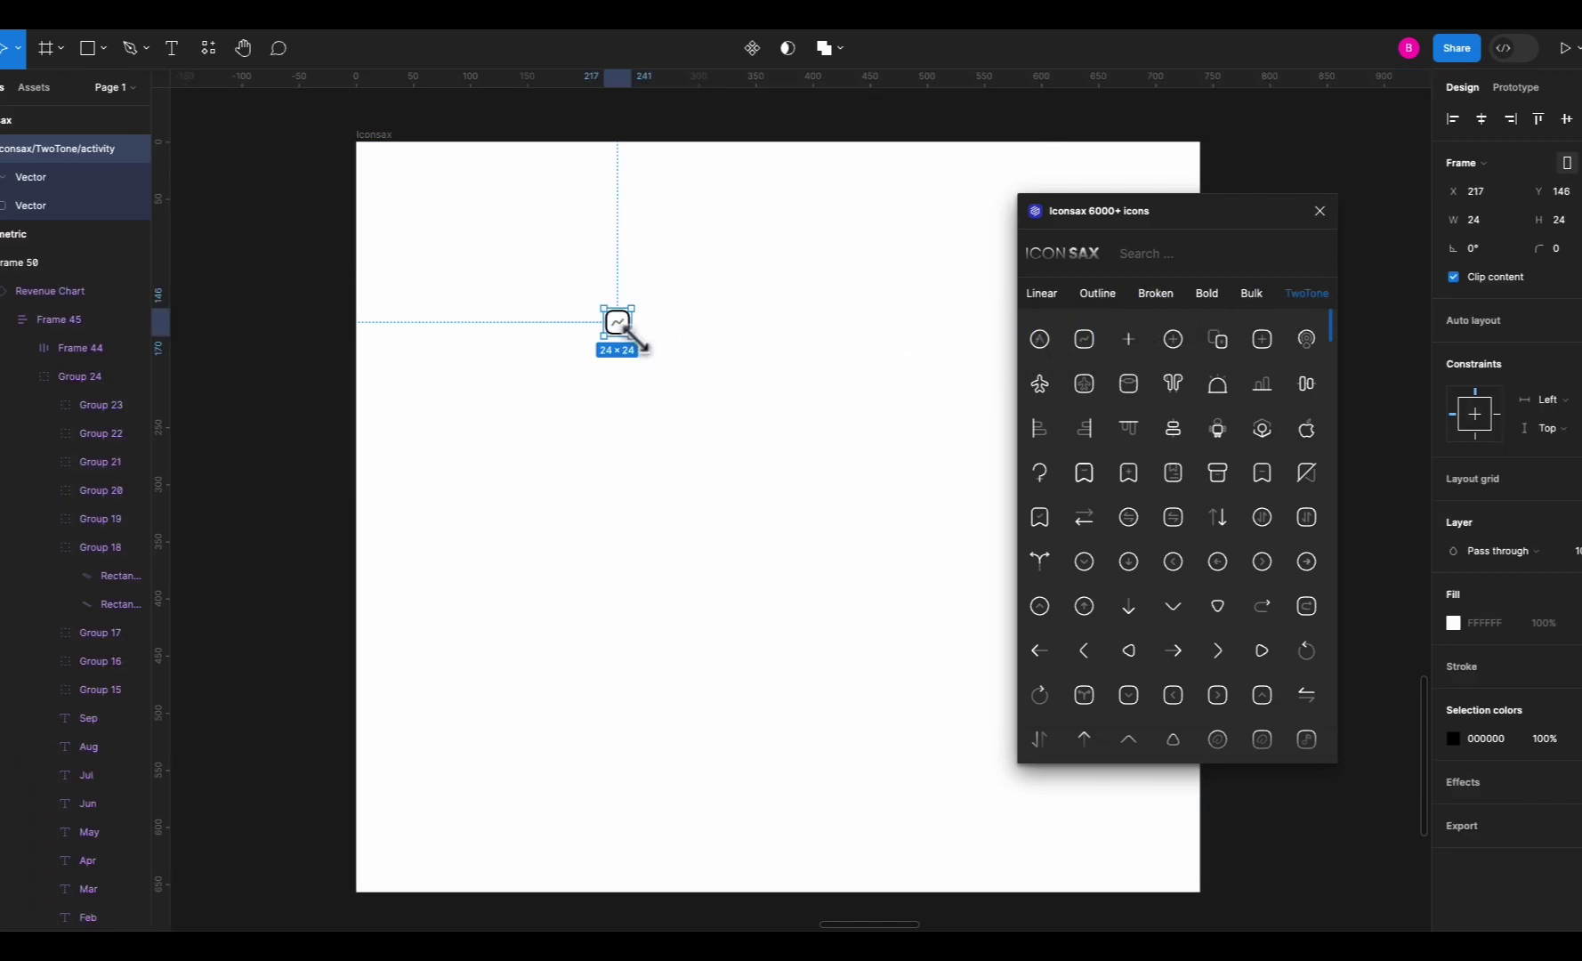
key("k")
left_click_drag(632, 336, 865, 543)
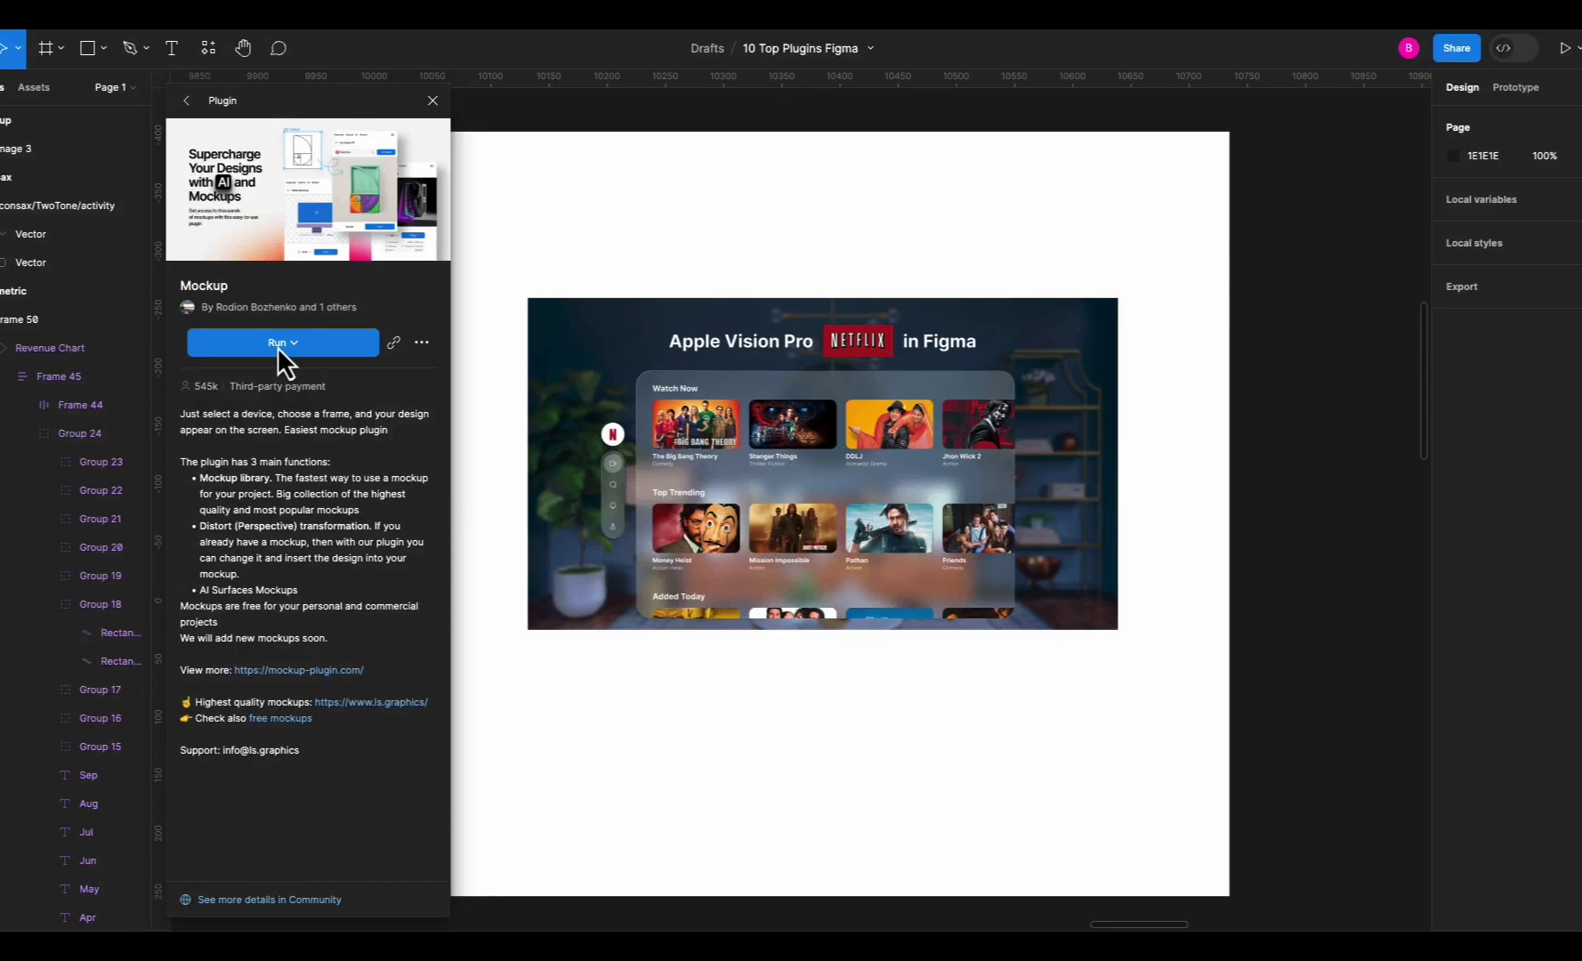
Open the Mockup Library and browse its searchable mockup list.
left_click(276, 346)
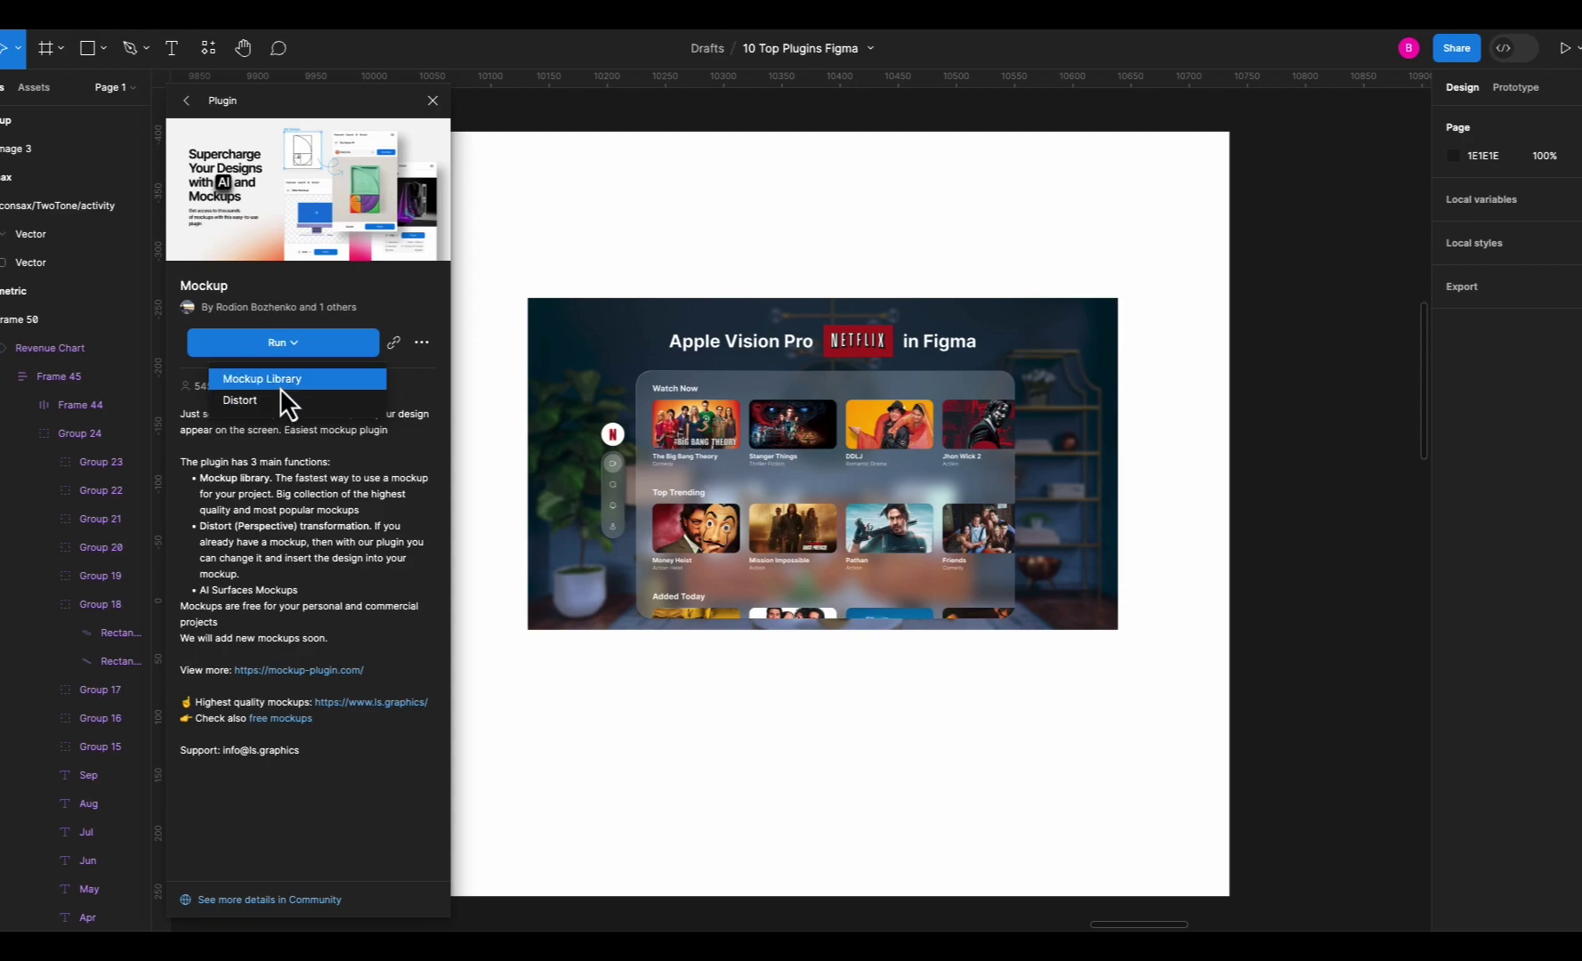
left_click(281, 382)
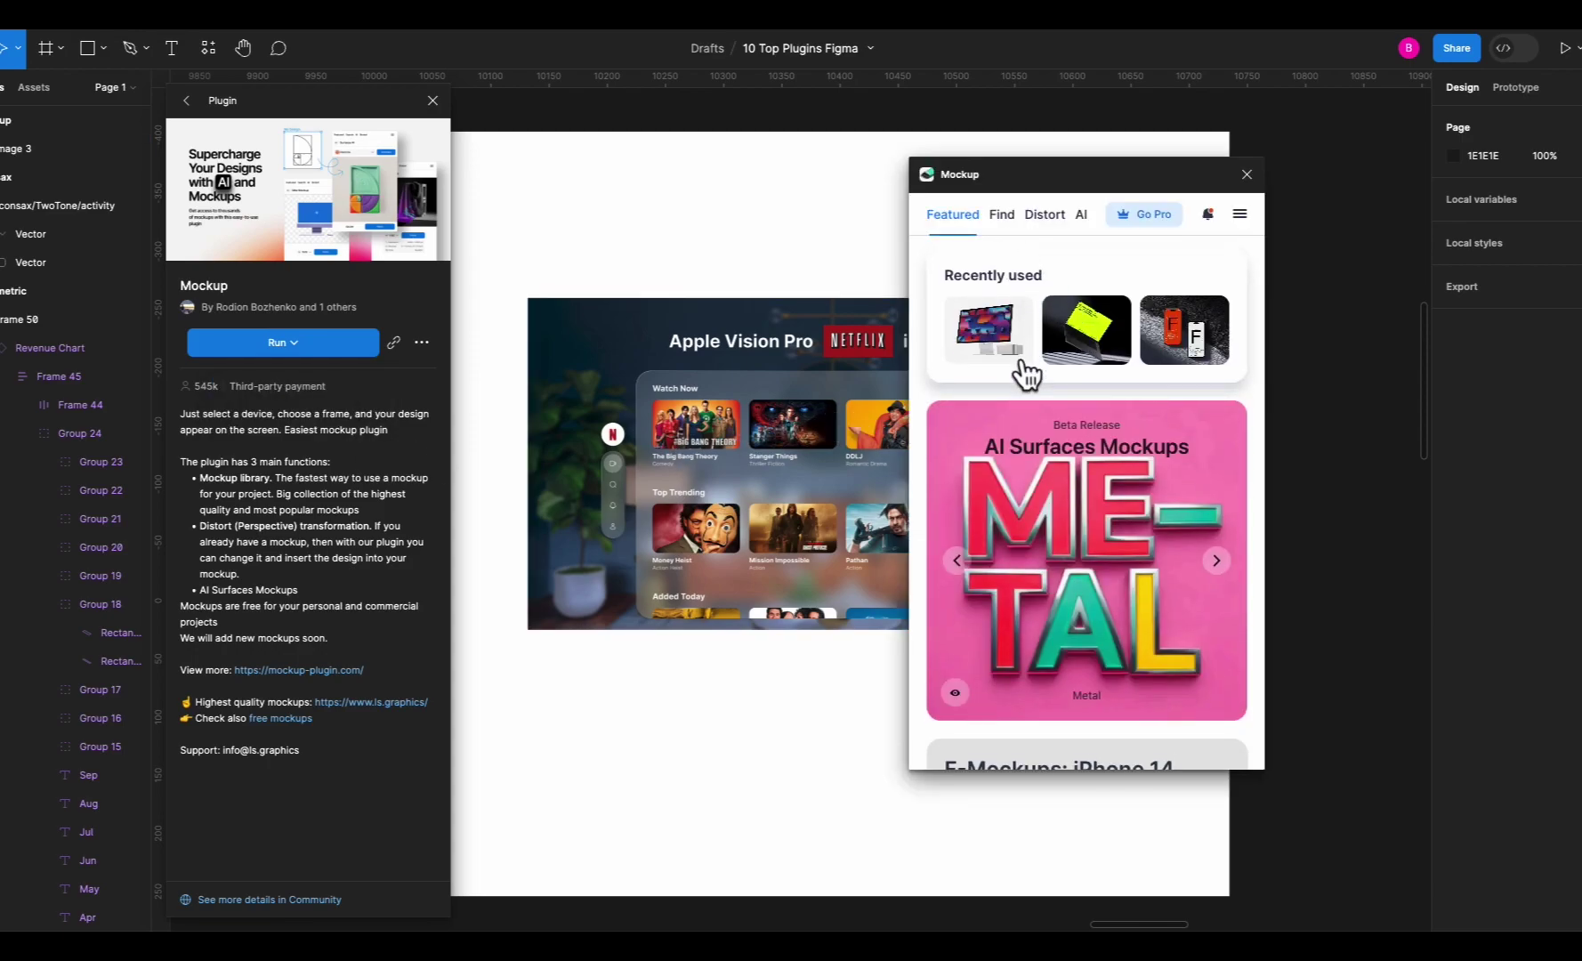
scroll(1020, 368, "down", 3)
scroll(1027, 375, "down", 8)
scroll(1028, 376, "down", 8)
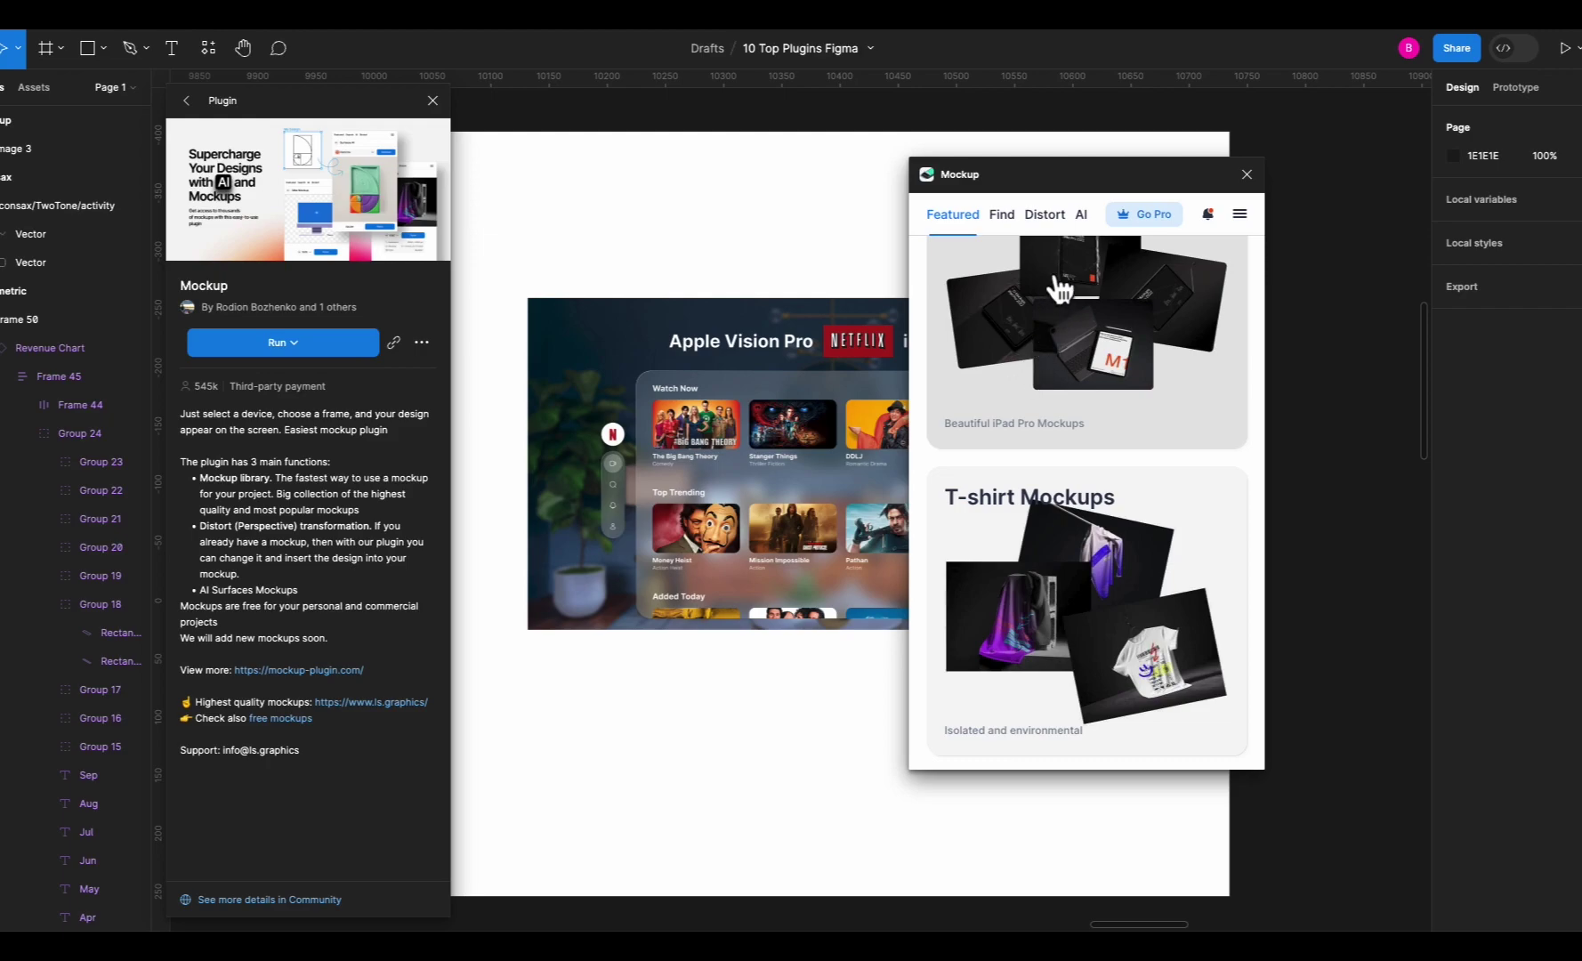
left_click(1004, 221)
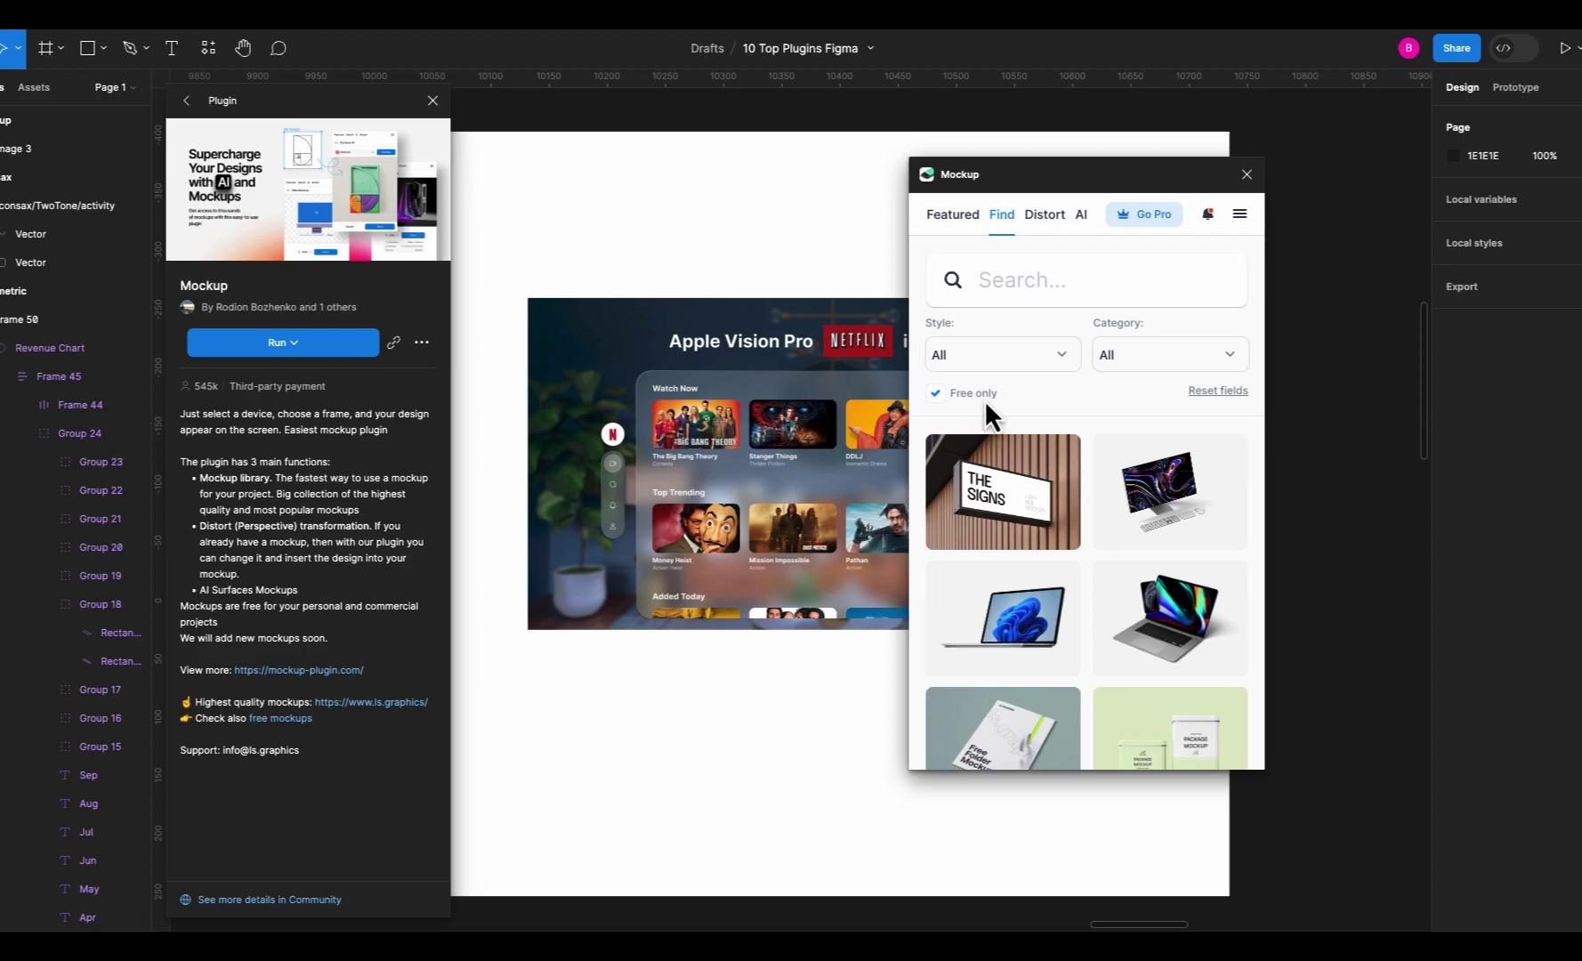
scroll(986, 411, "down", 3)
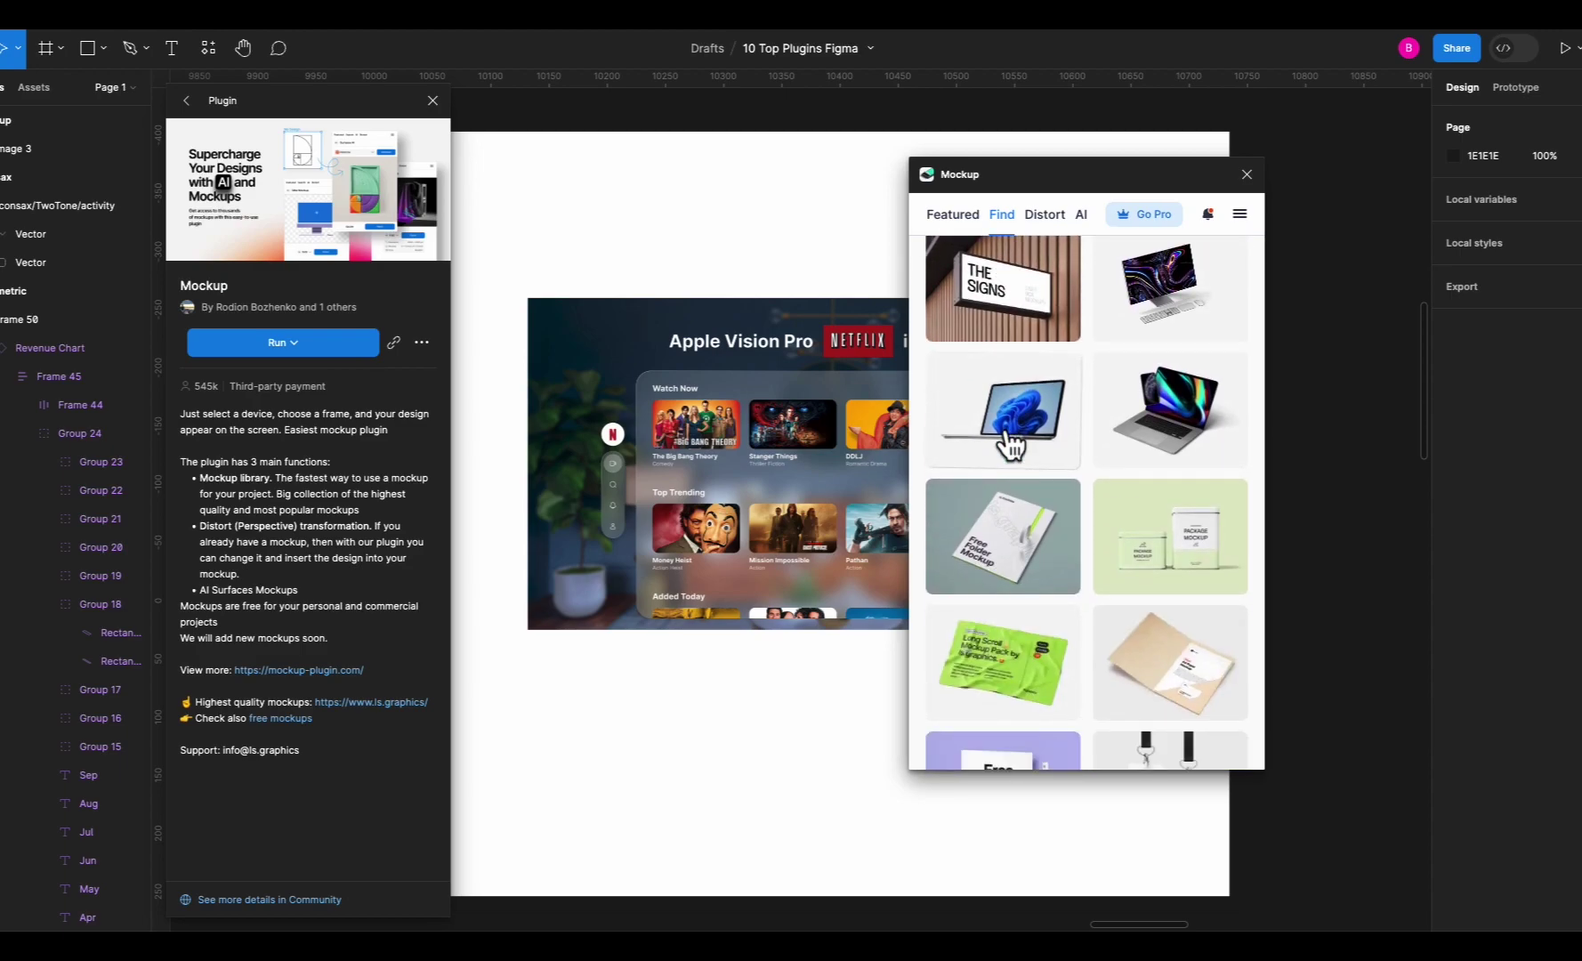
Put the Apple Vision Pro design on a Monitor XDR mockup and paste it onto the canvas.
left_click(1159, 313)
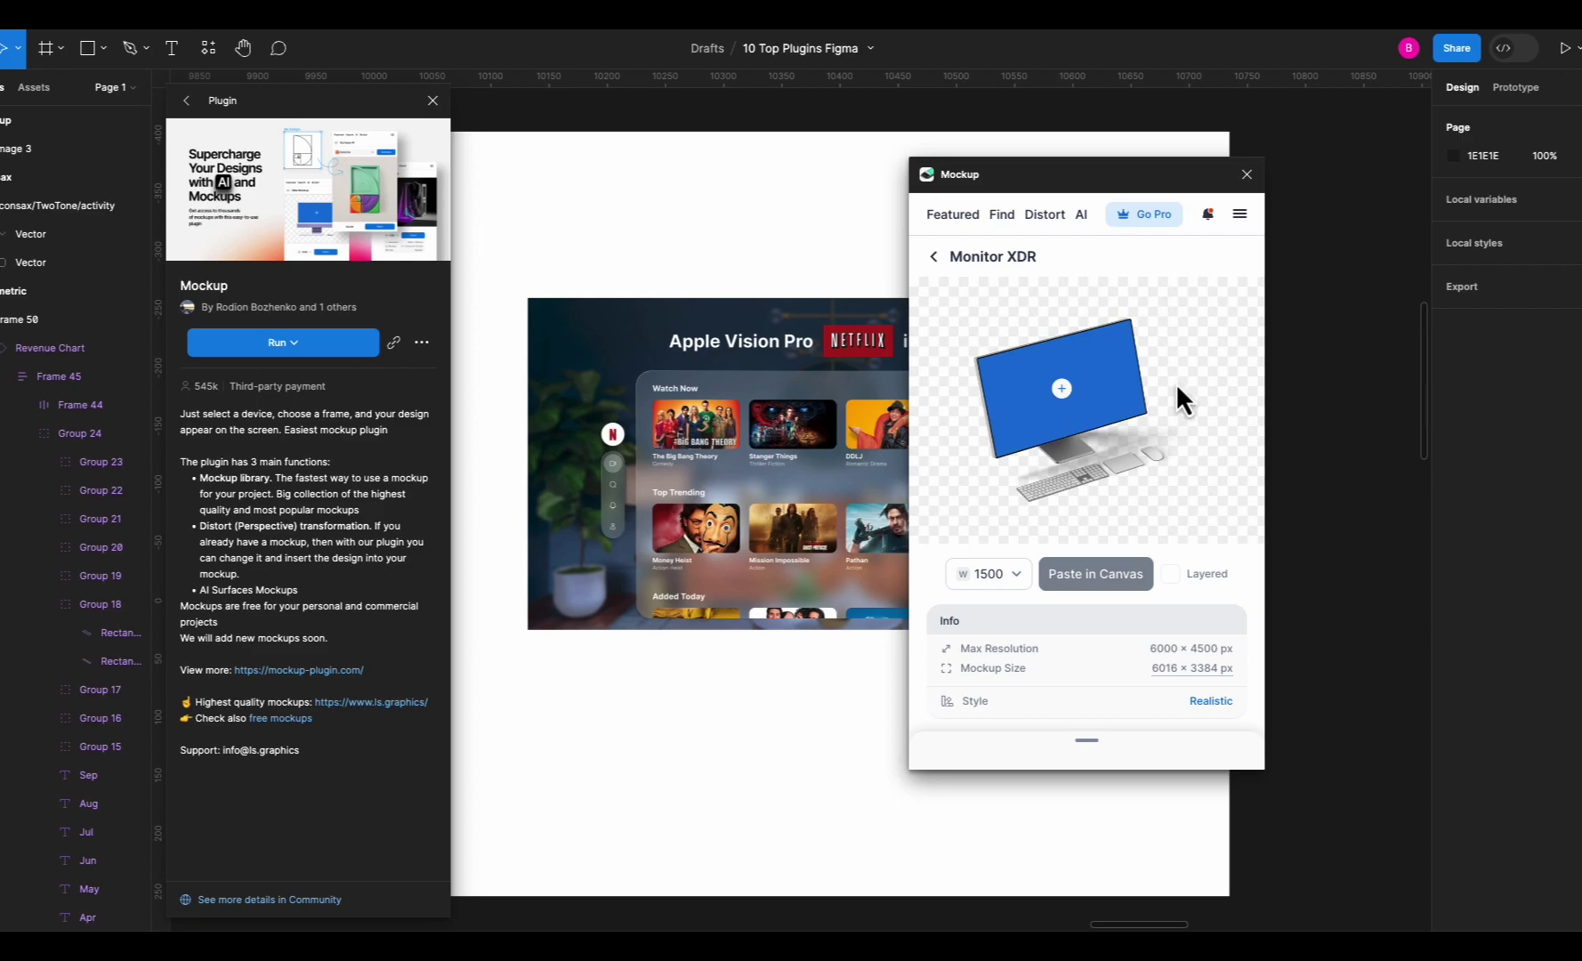
left_click(1061, 390)
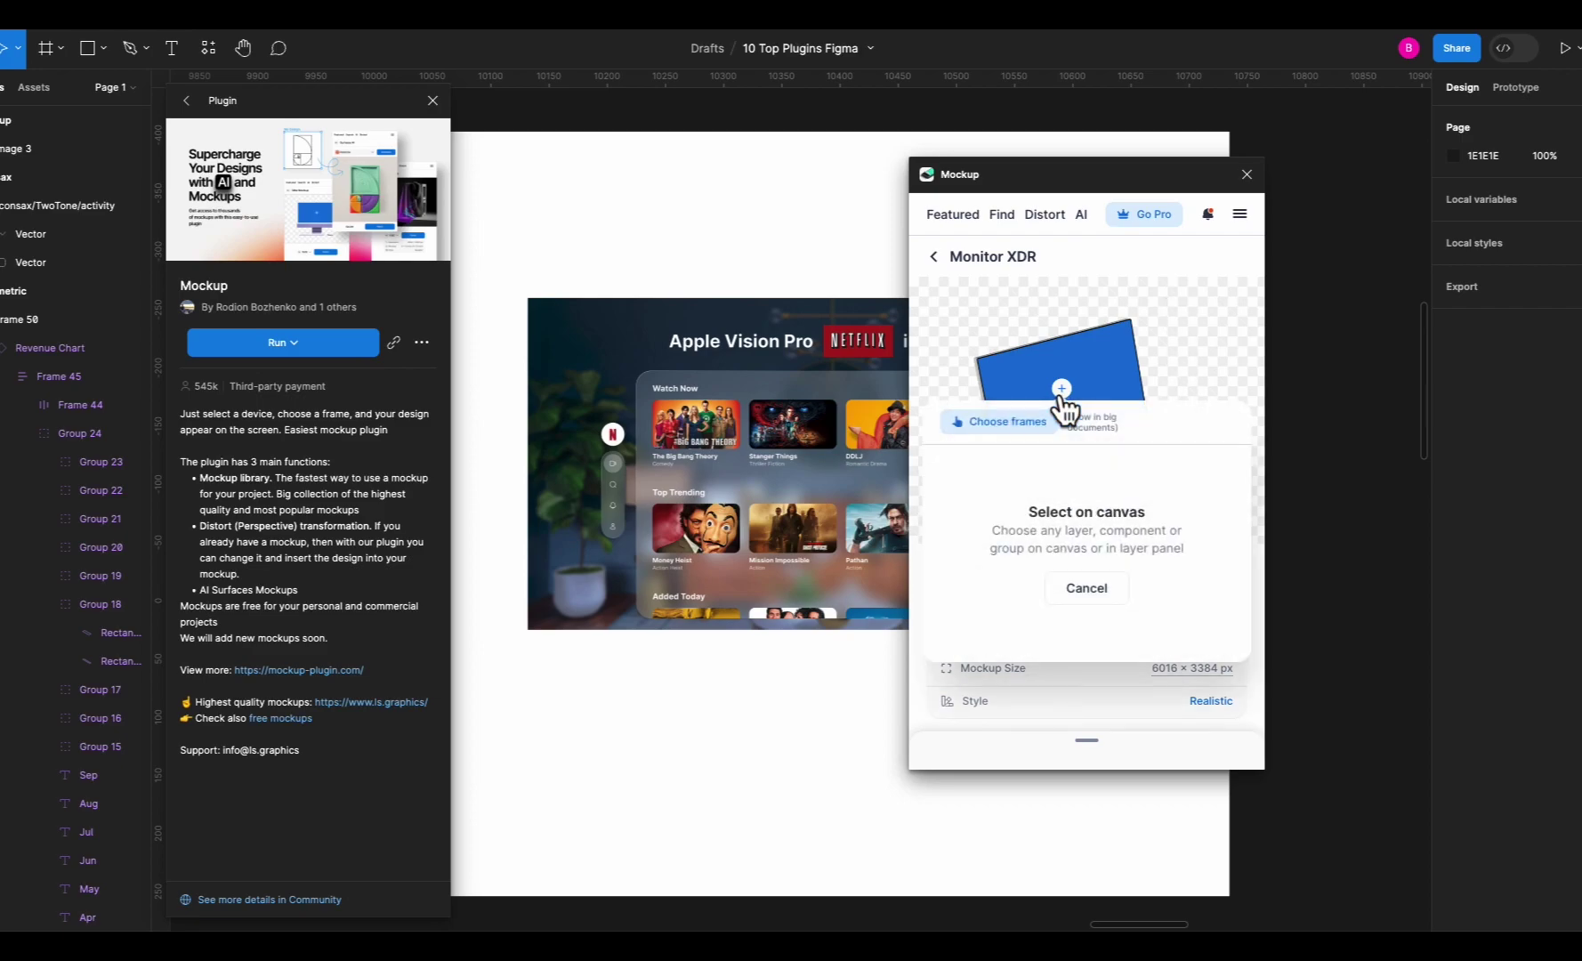
left_click(731, 379)
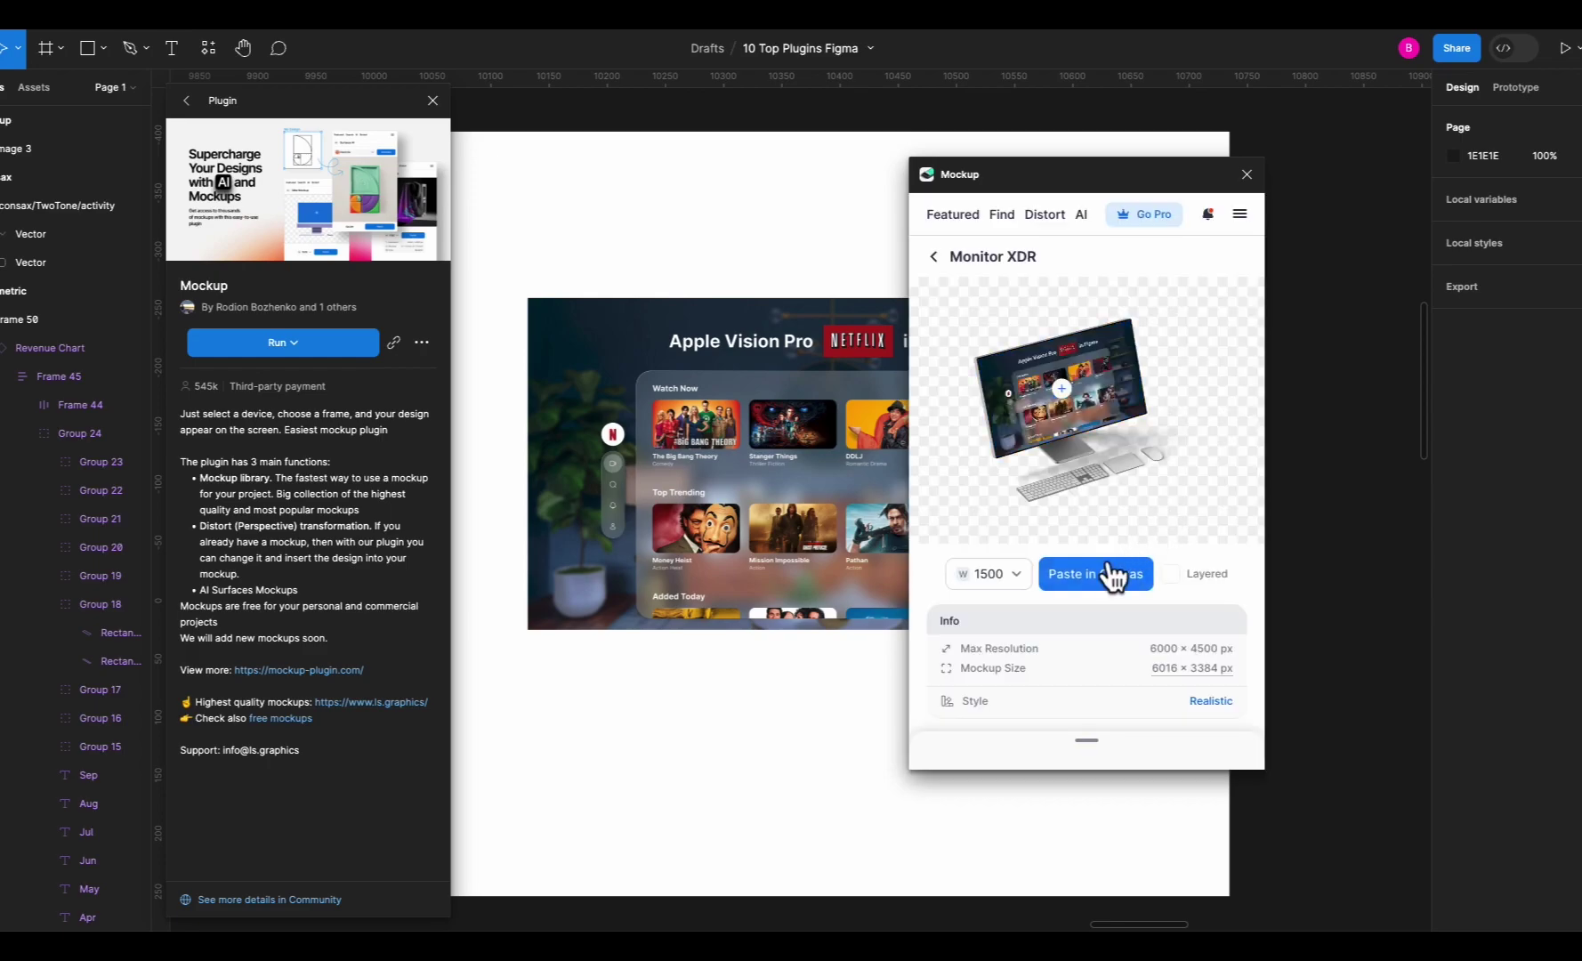
left_click(1112, 575)
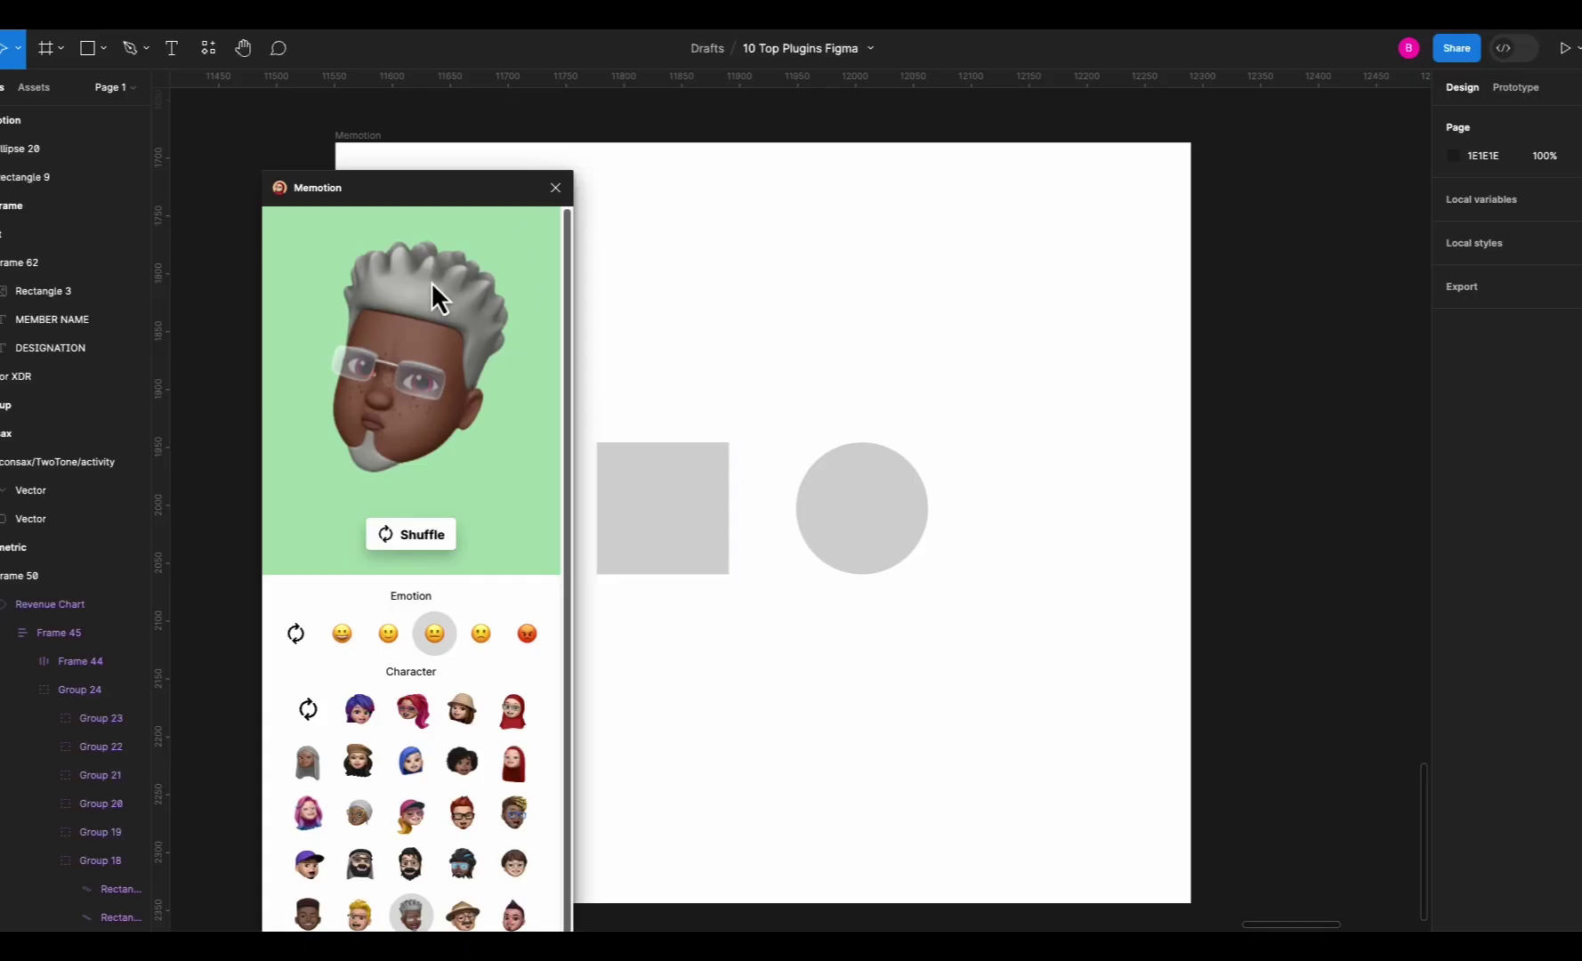
Fill the grey square with a frowning red-haired Memoji wearing glasses.
left_click_drag(386, 184, 316, 149)
left_click(717, 503)
left_click(291, 672)
left_click(341, 676)
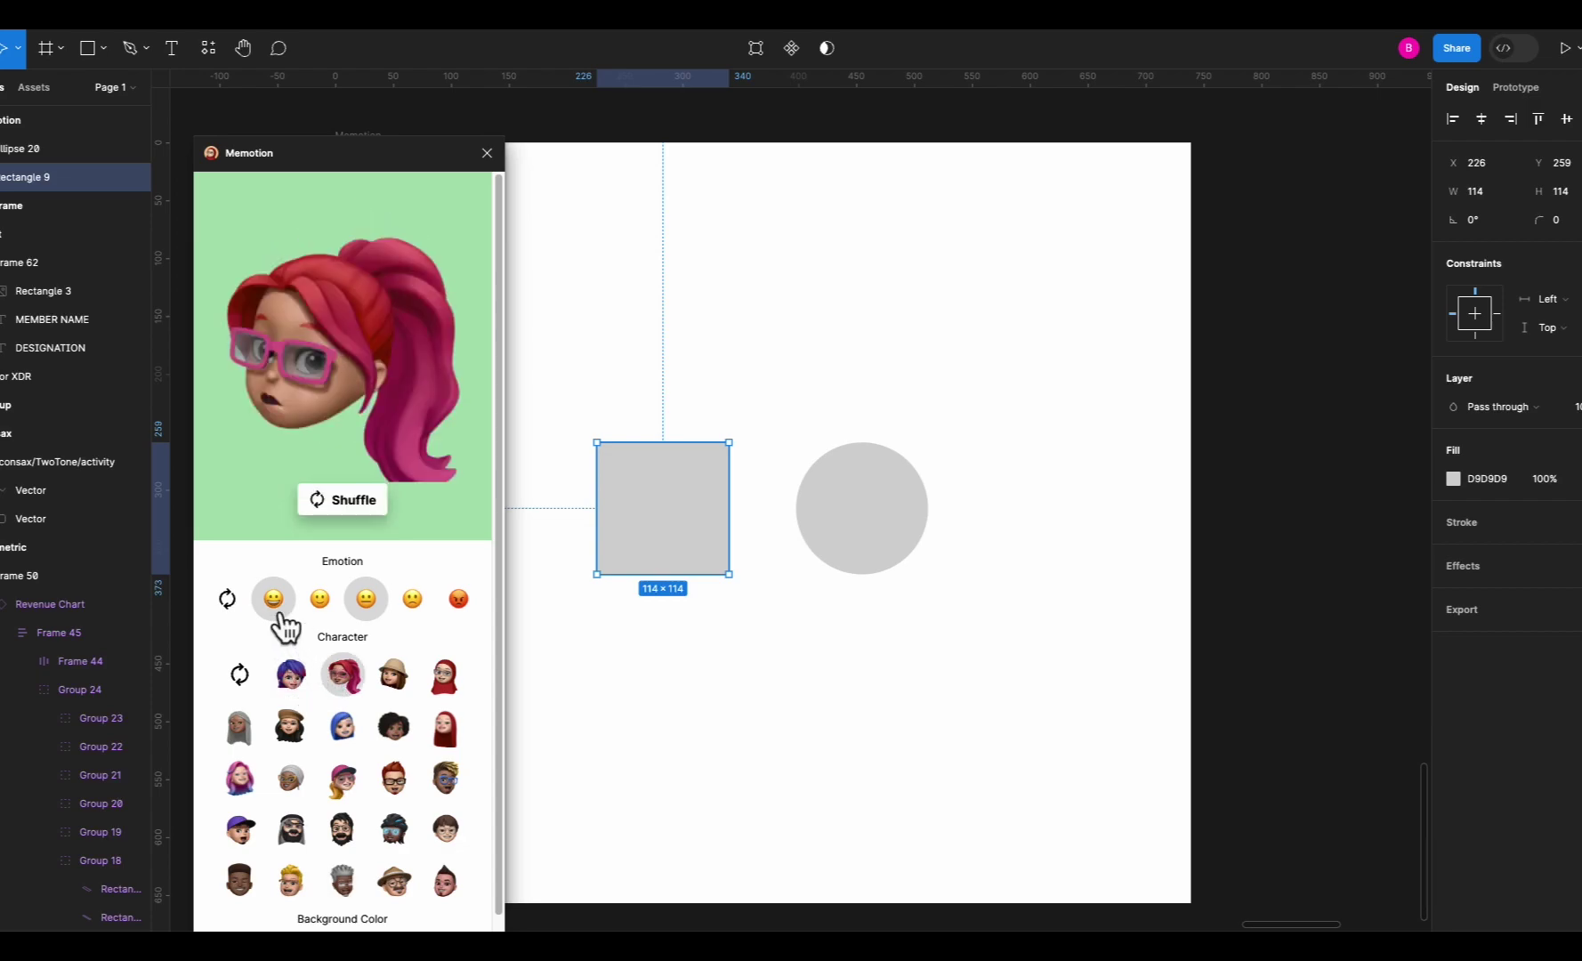
left_click(276, 612)
left_click(321, 612)
left_click(409, 614)
left_click_drag(366, 154, 355, 89)
scroll(347, 814, "down", 2)
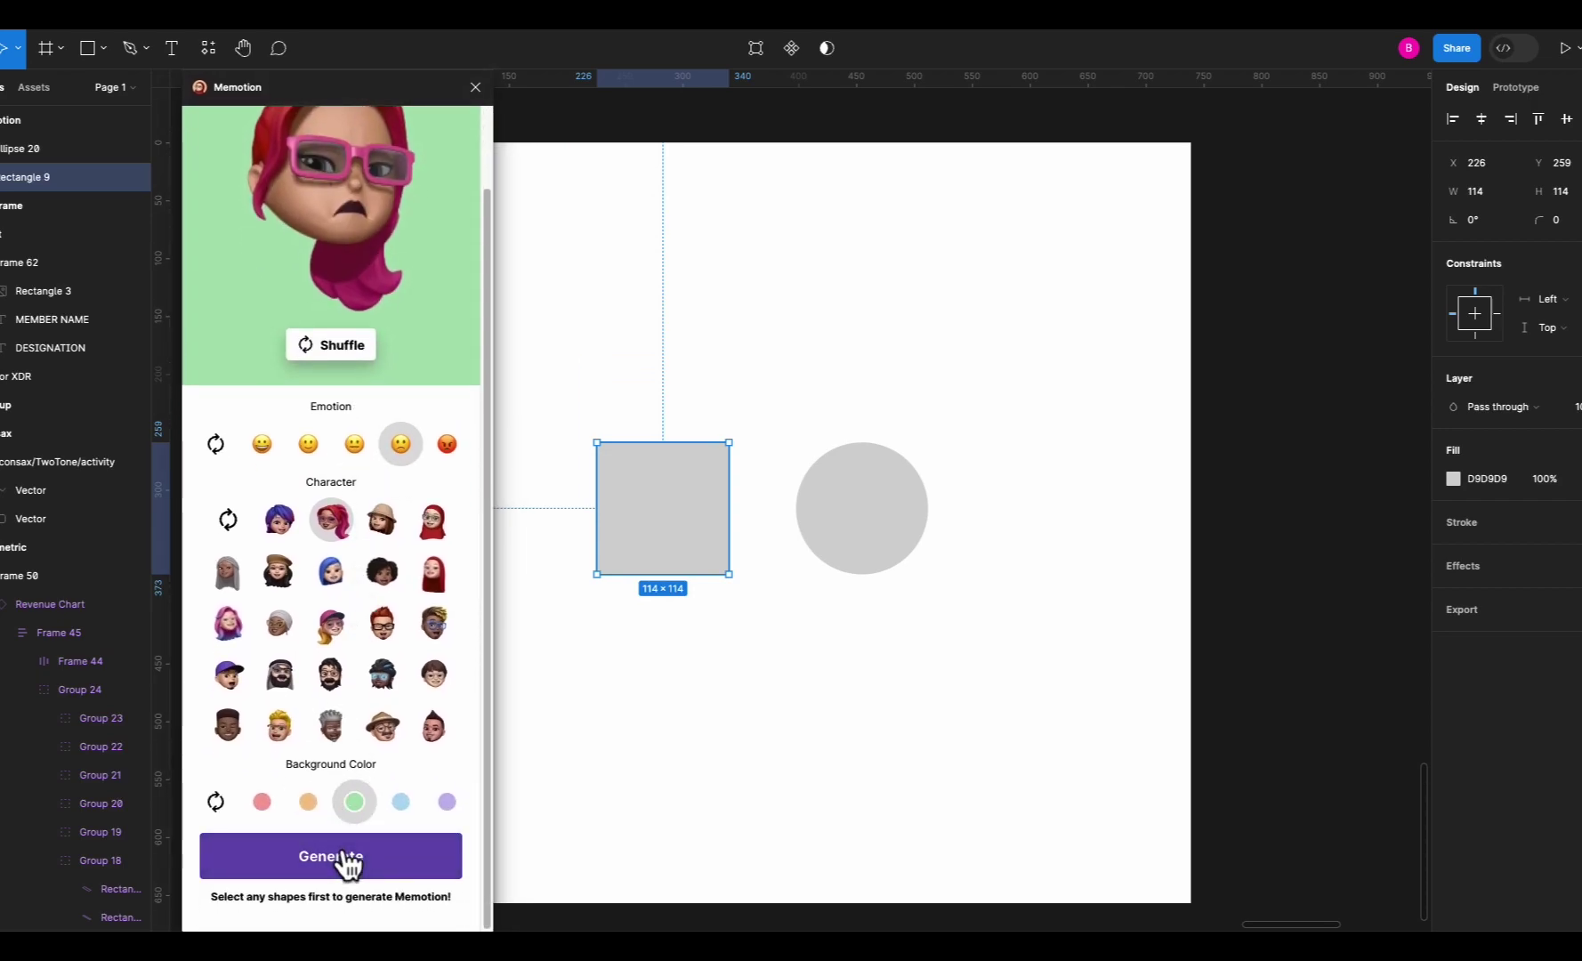
left_click(346, 856)
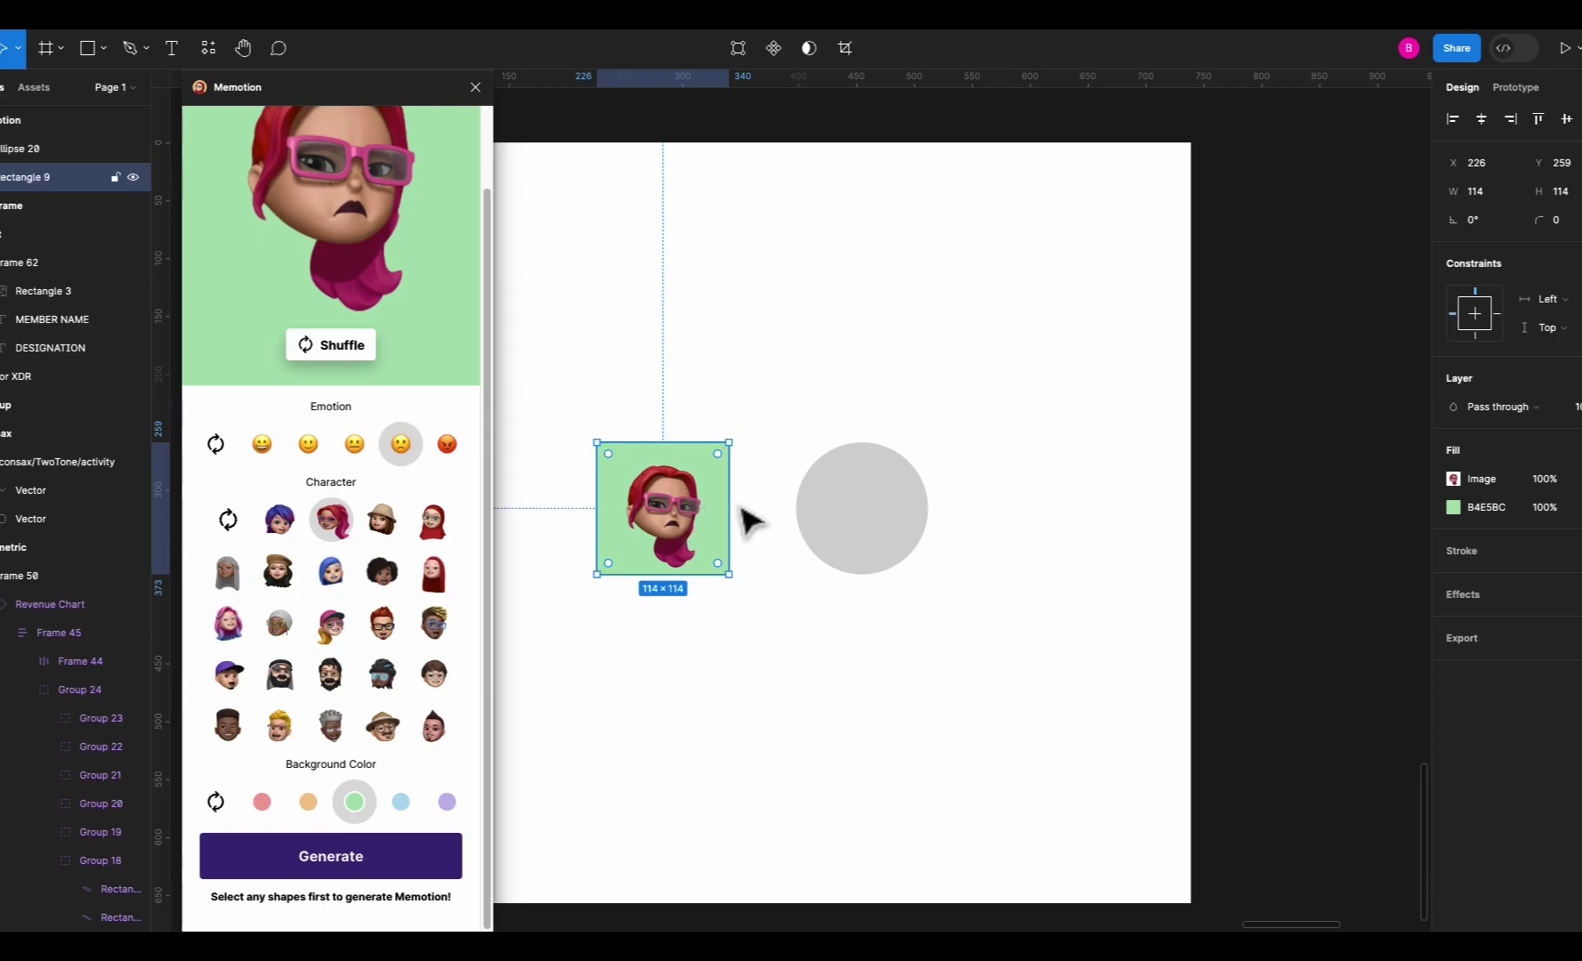
Fill the grey circle with a neutral curly-haired Memoji and remove its green background.
left_click(848, 520)
left_click(399, 603)
left_click(354, 447)
left_click(314, 856)
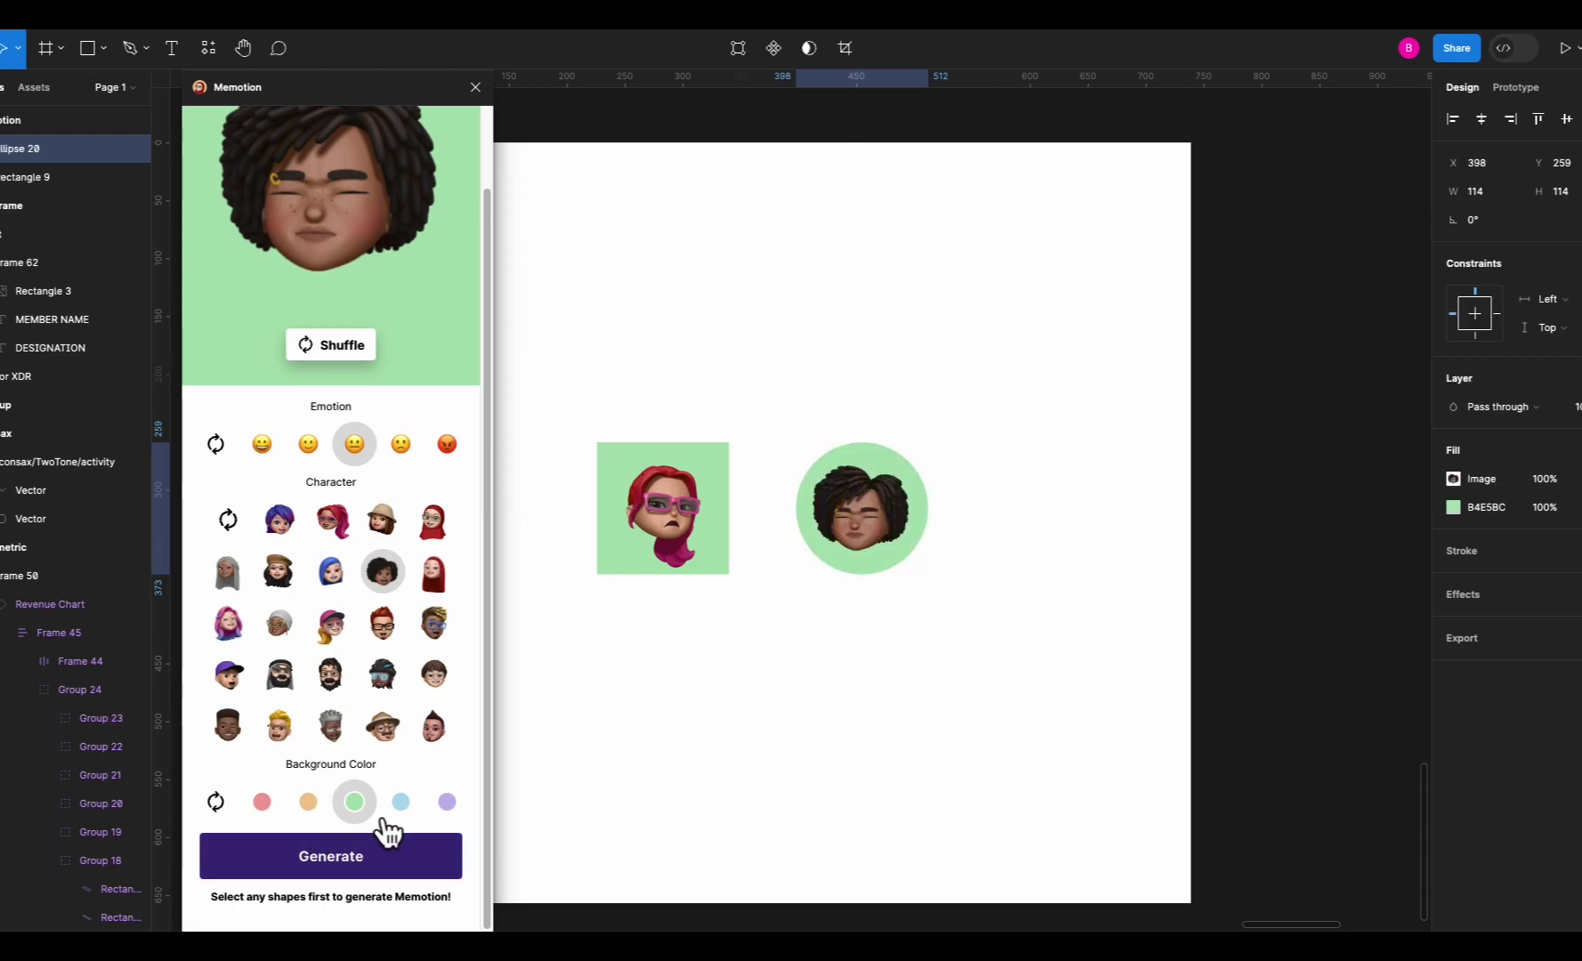
left_click(863, 570)
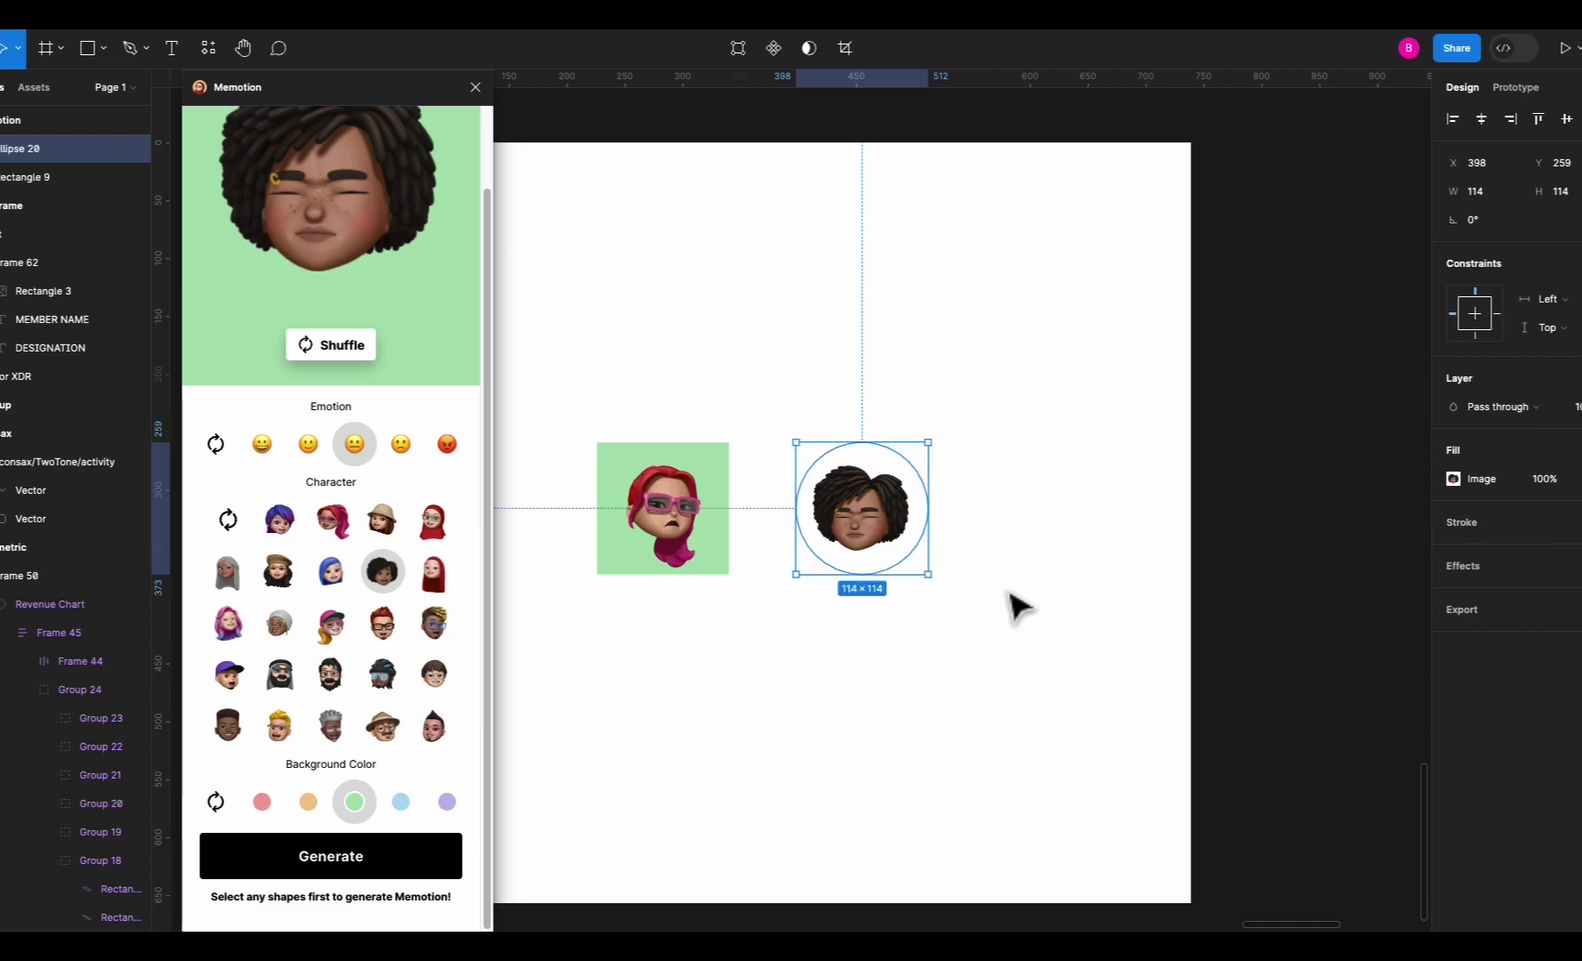
left_click(911, 625)
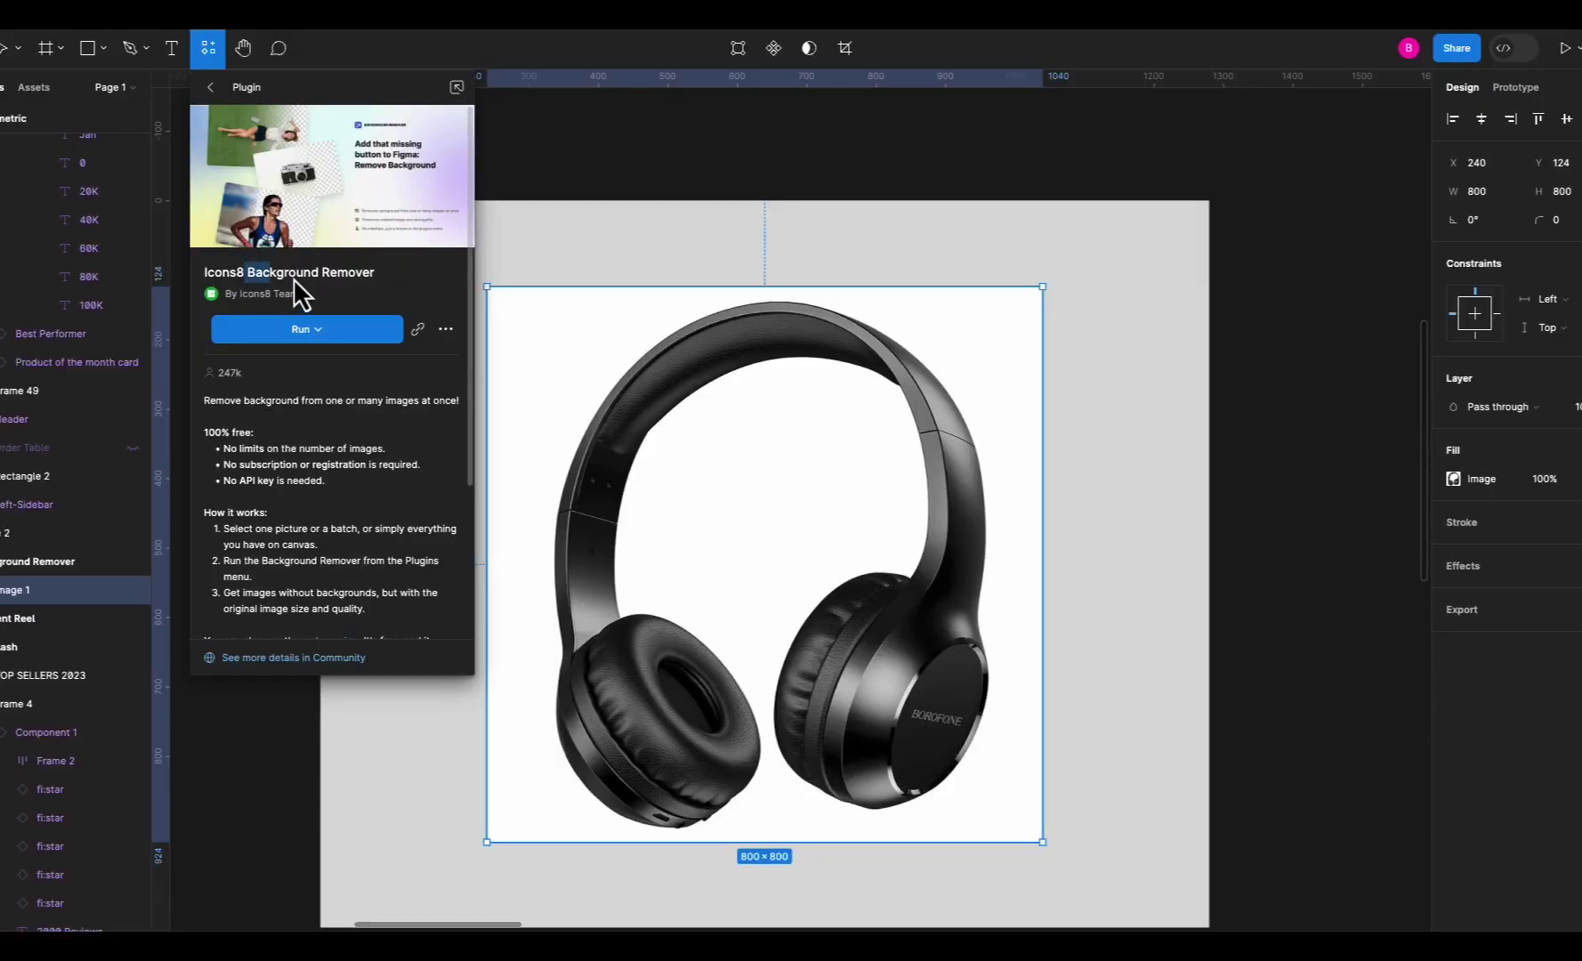
Remove the headphones photo's white background, undoing an accidental nudge afterwards.
left_click(335, 325)
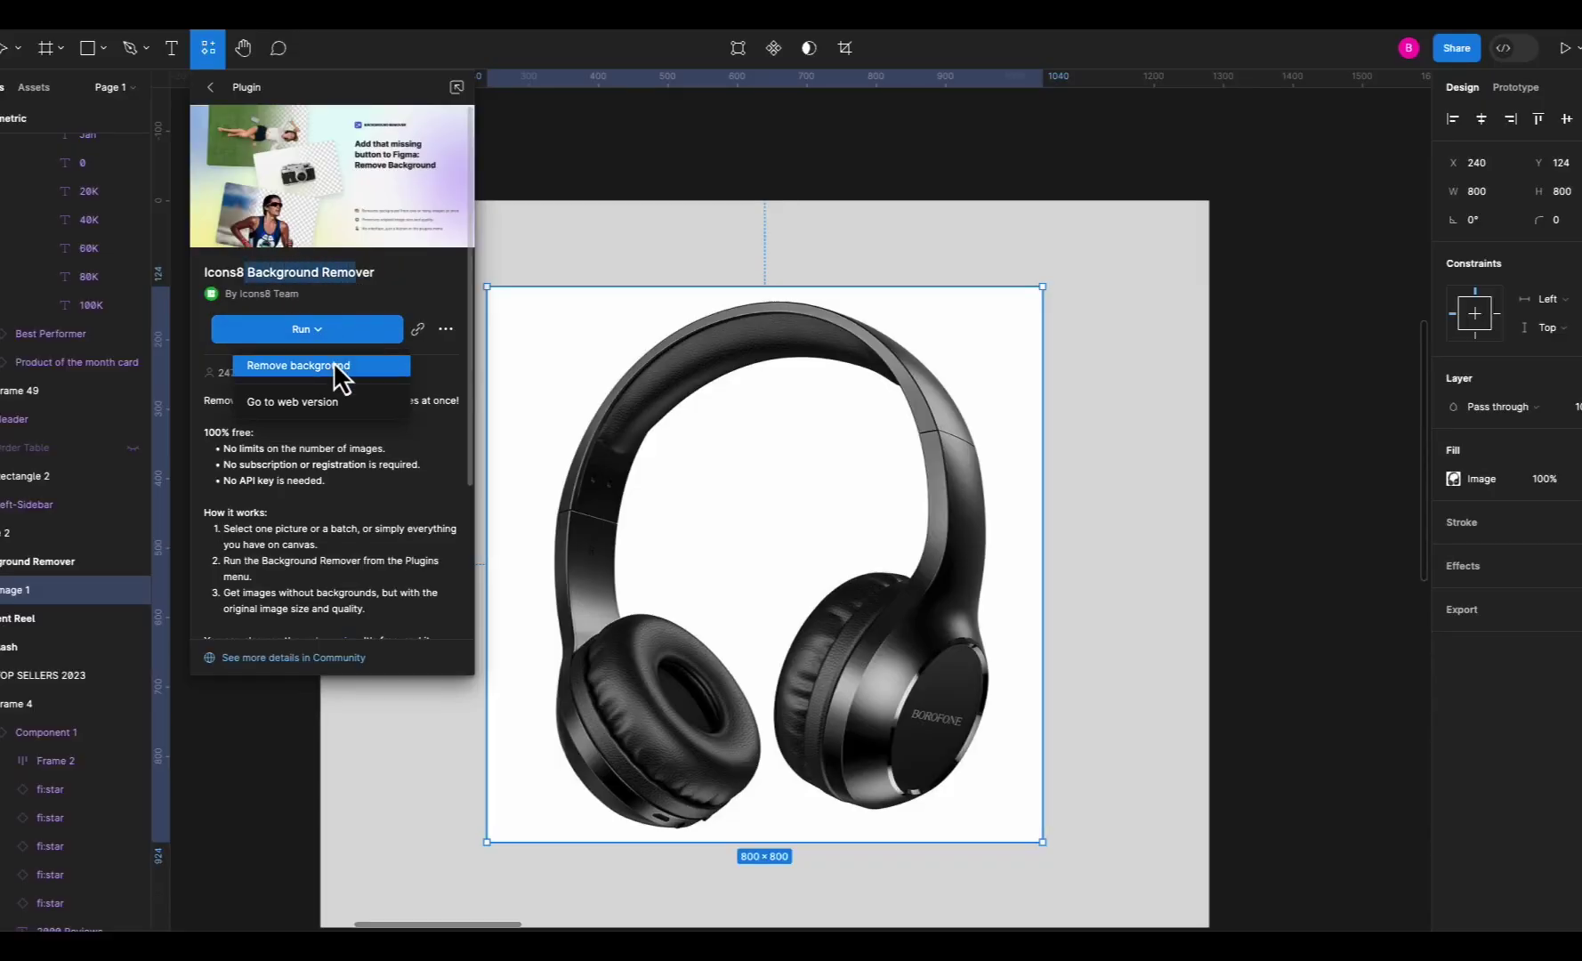
left_click(333, 363)
left_click_drag(938, 571, 1015, 556)
key("ctrl+z")
left_click(1162, 540)
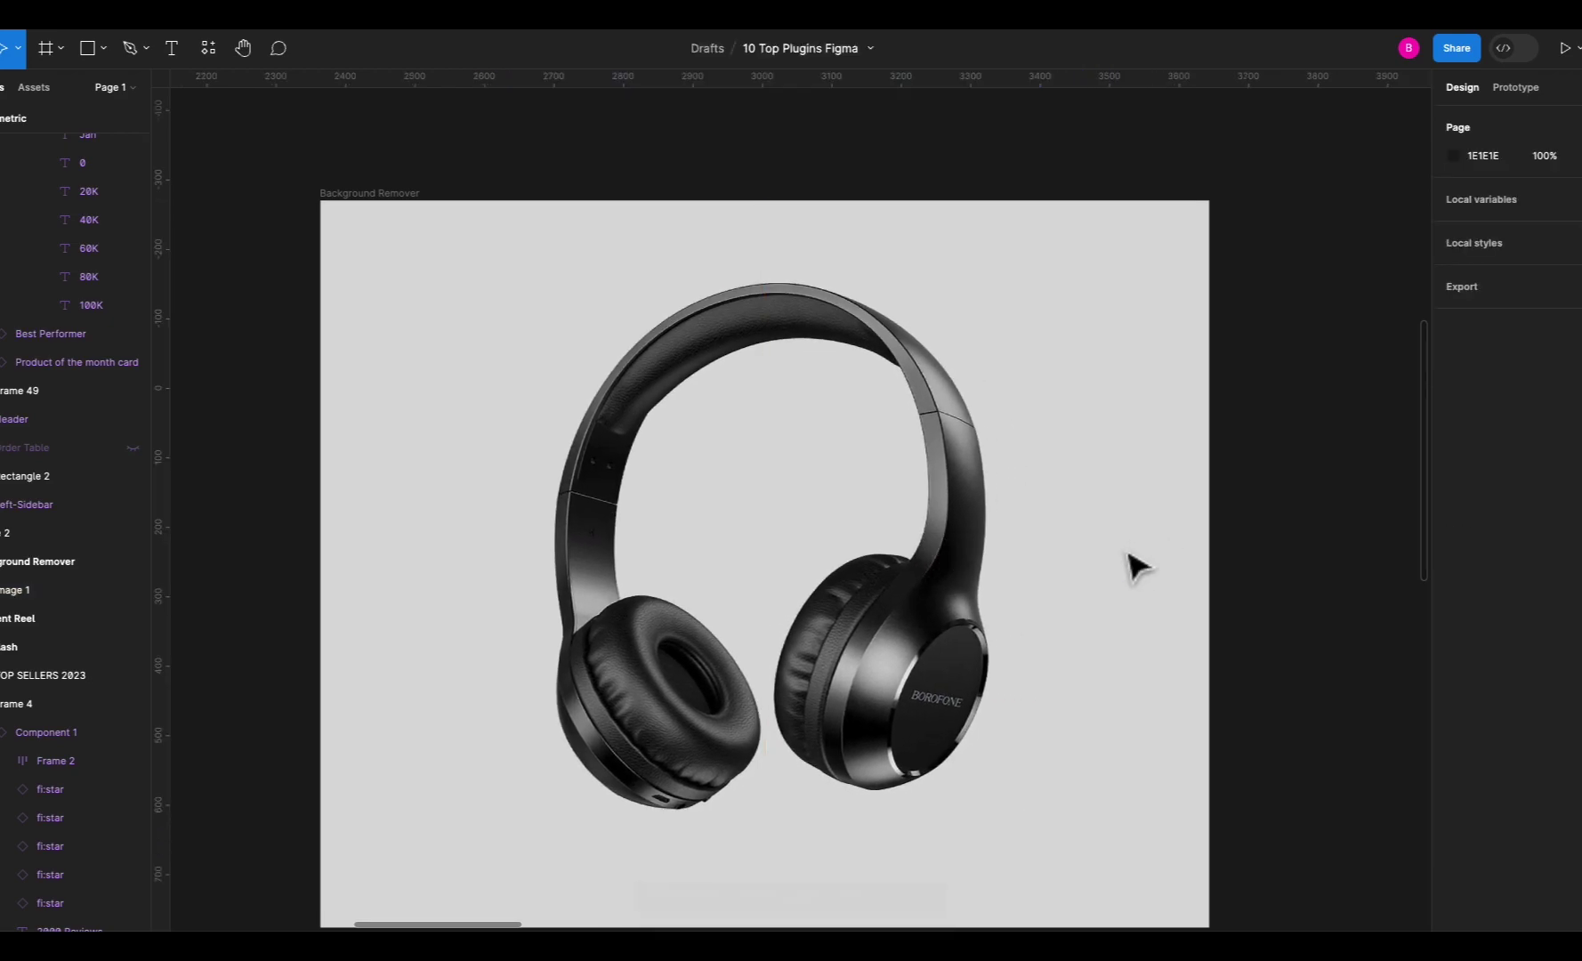
scroll(1103, 587, "down", 1)
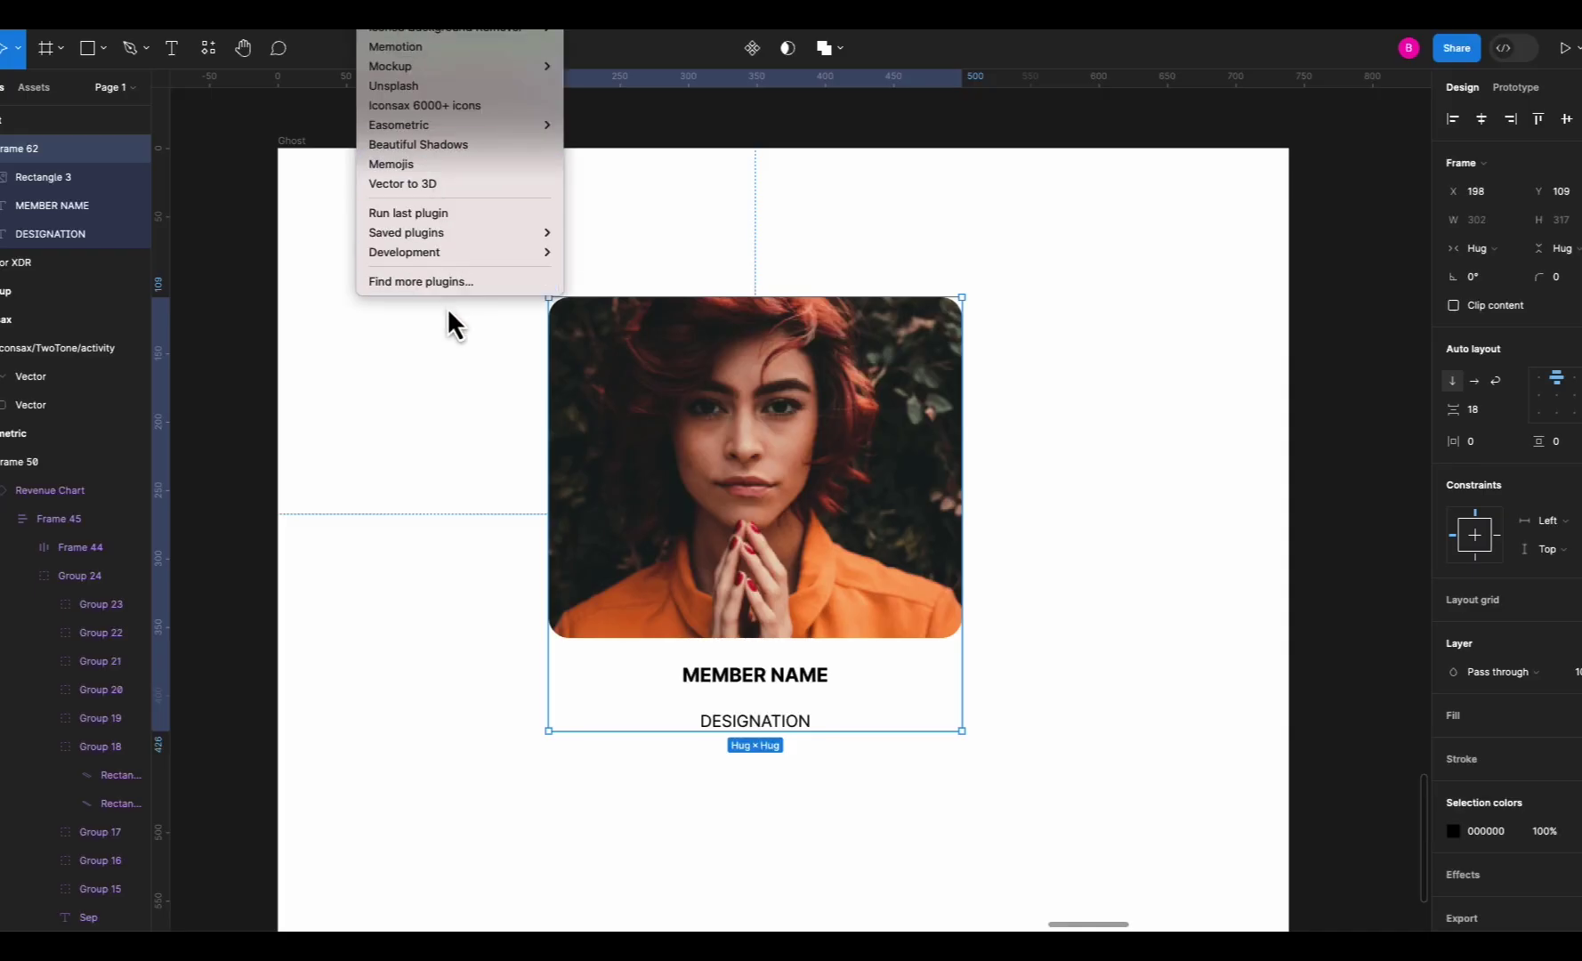
Run the Ghost plugin on the member card with Gray and Solid placeholder settings.
left_click(445, 290)
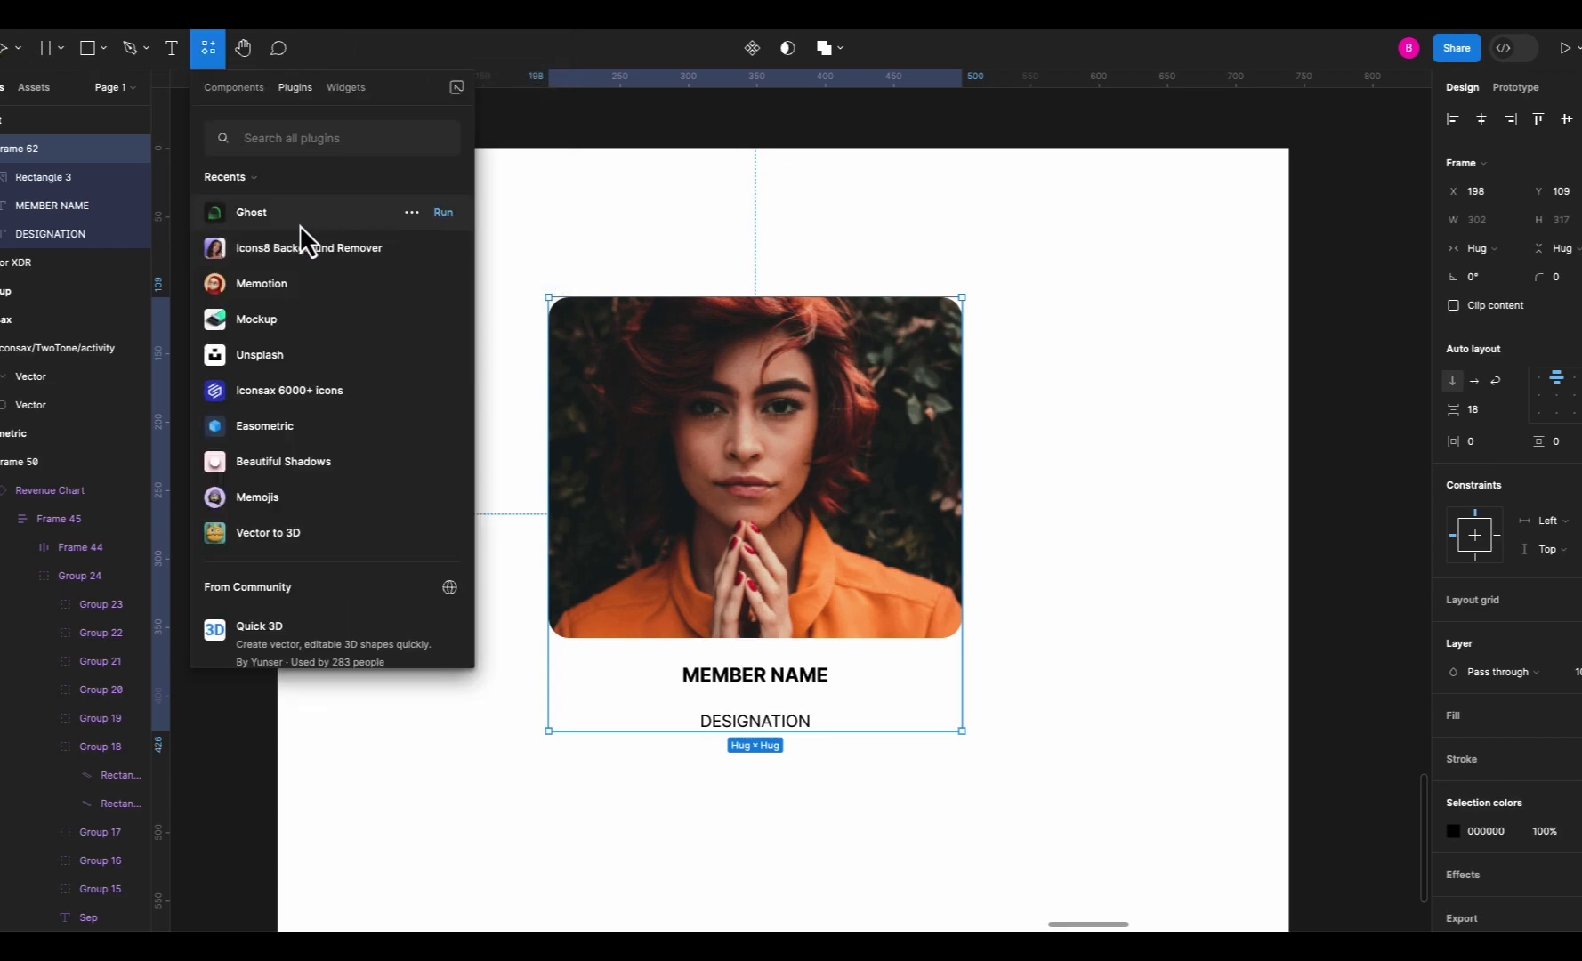
left_click(300, 225)
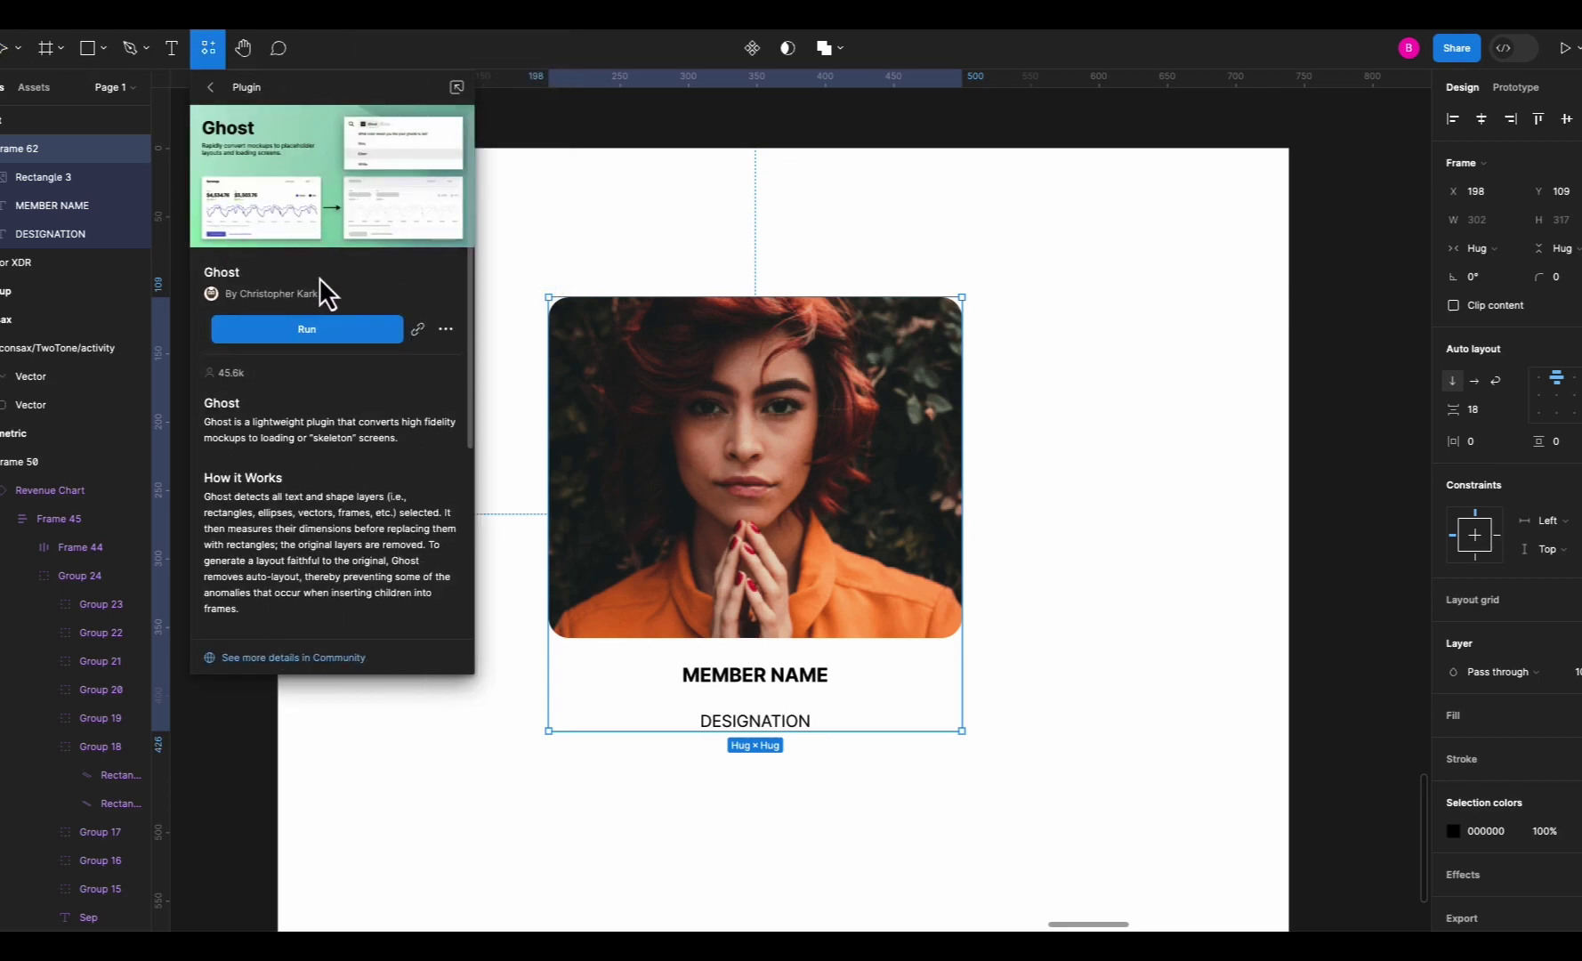
left_click(383, 340)
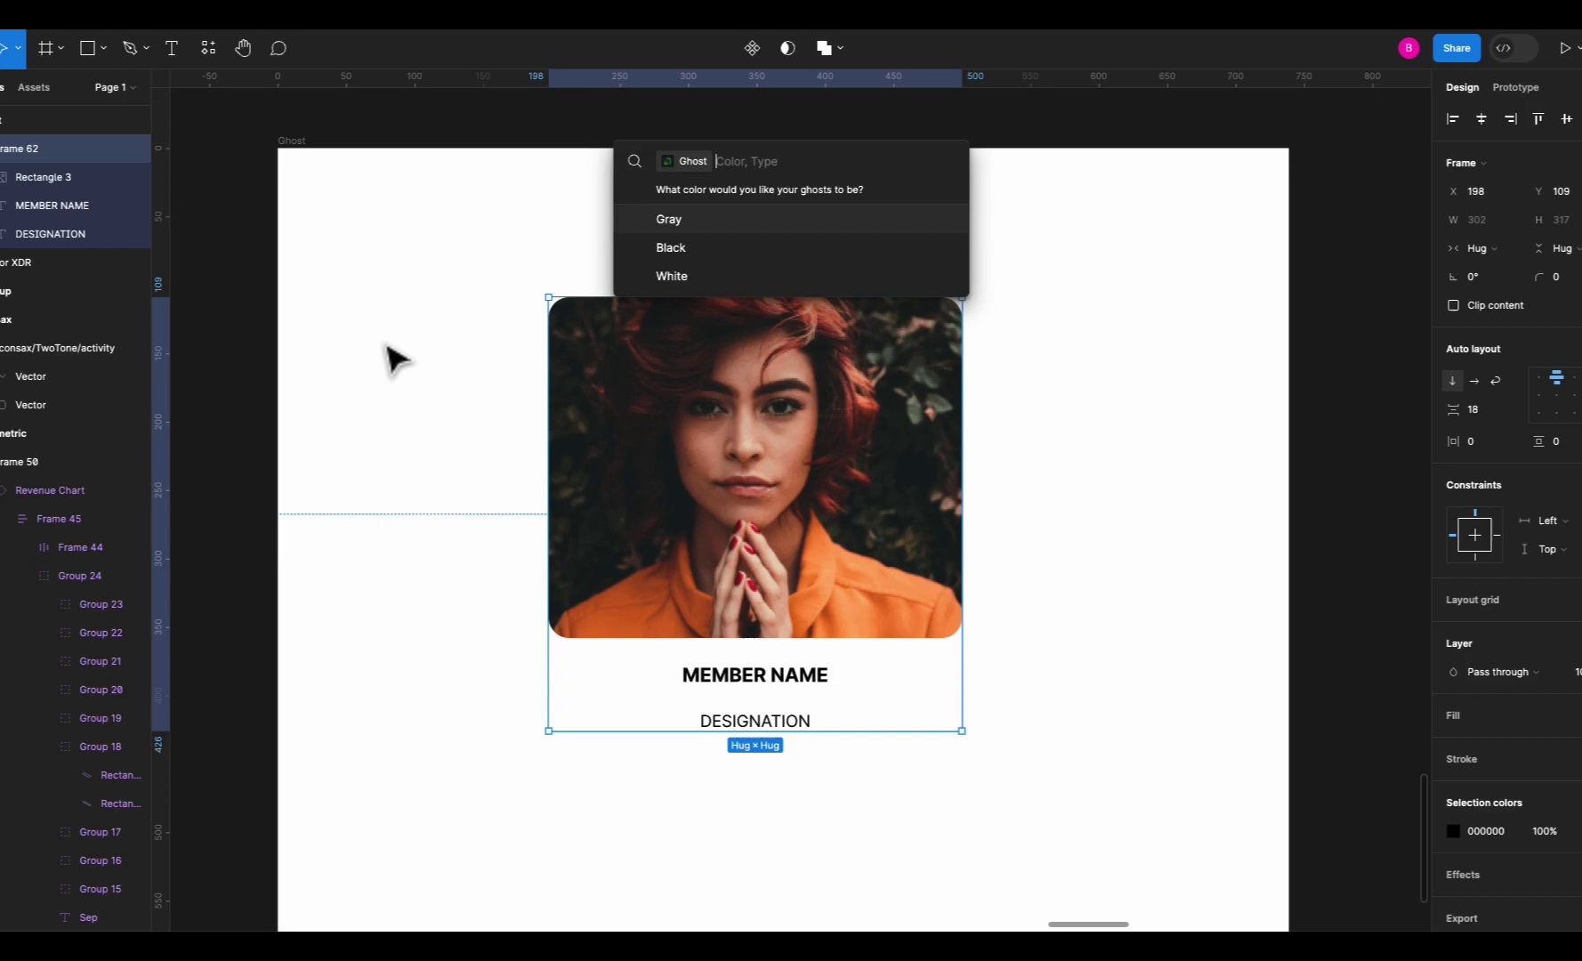
left_click(679, 223)
left_click(754, 222)
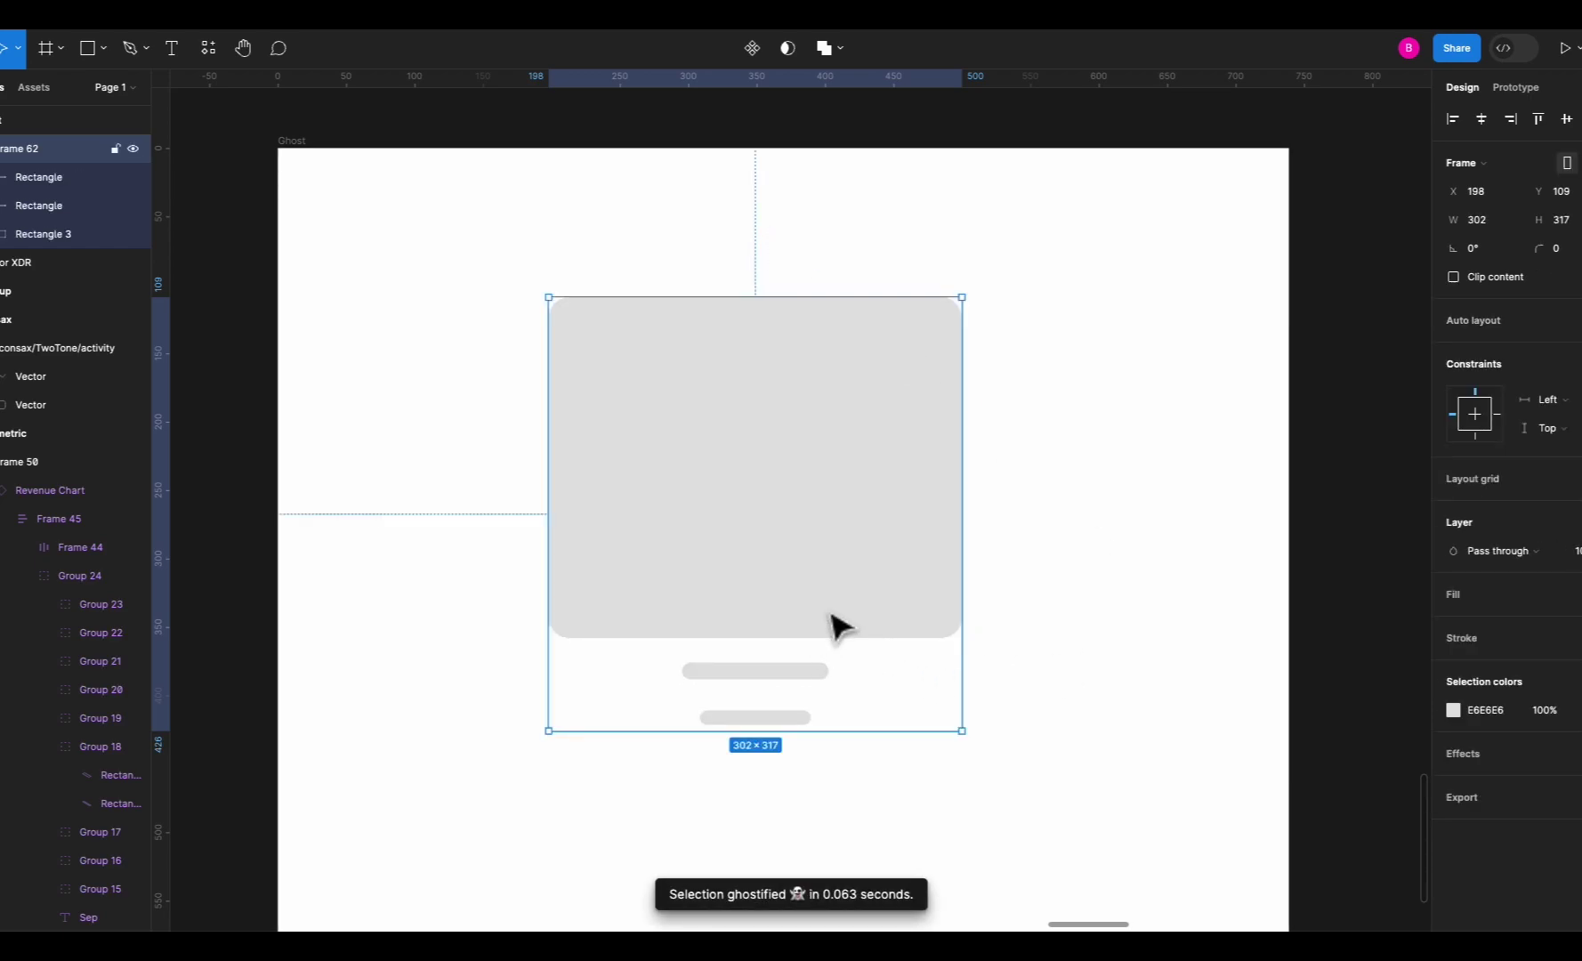
scroll(854, 634, "down", 2)
left_click(1061, 622)
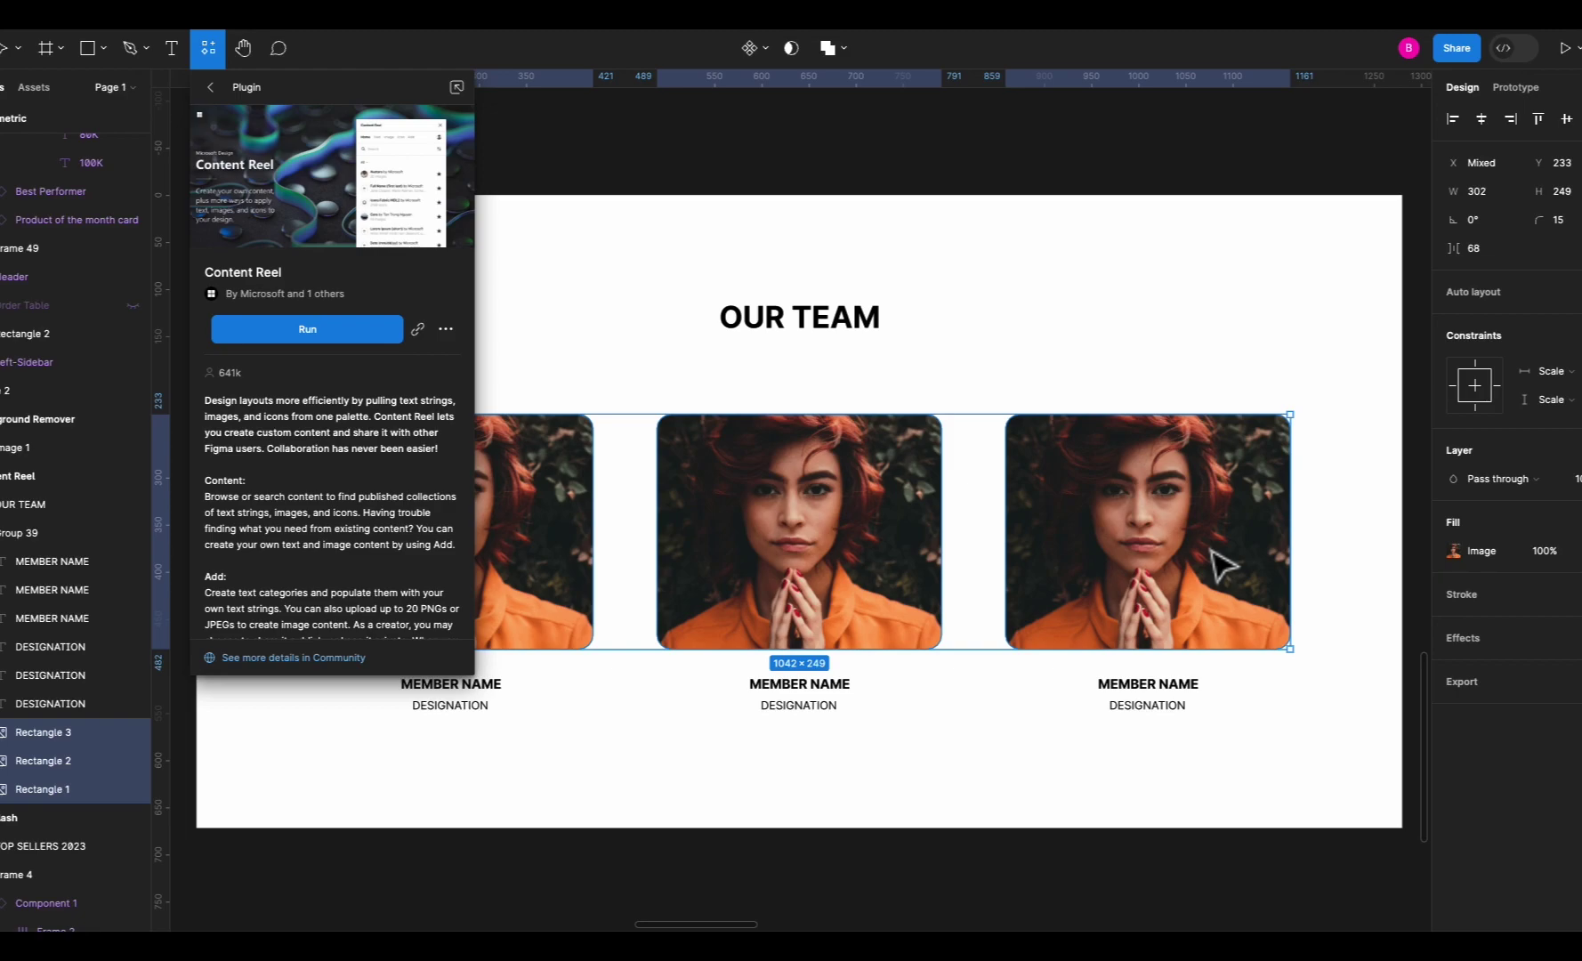
Launch Content Reel and browse its text, image and icon collections.
left_click(250, 334)
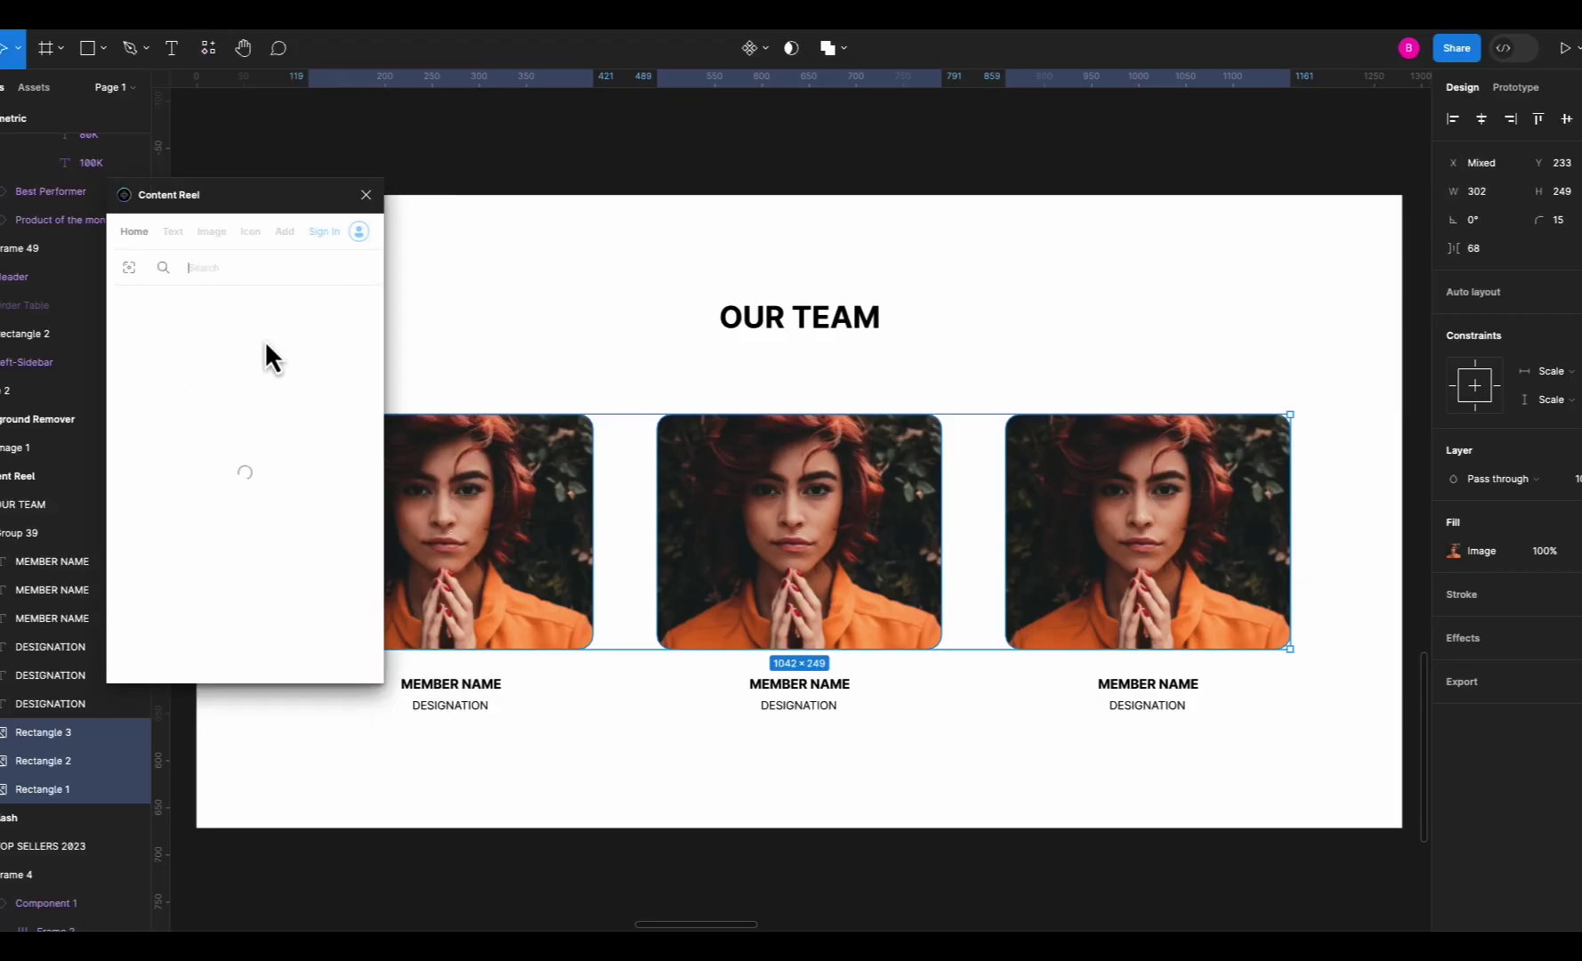
left_click(211, 233)
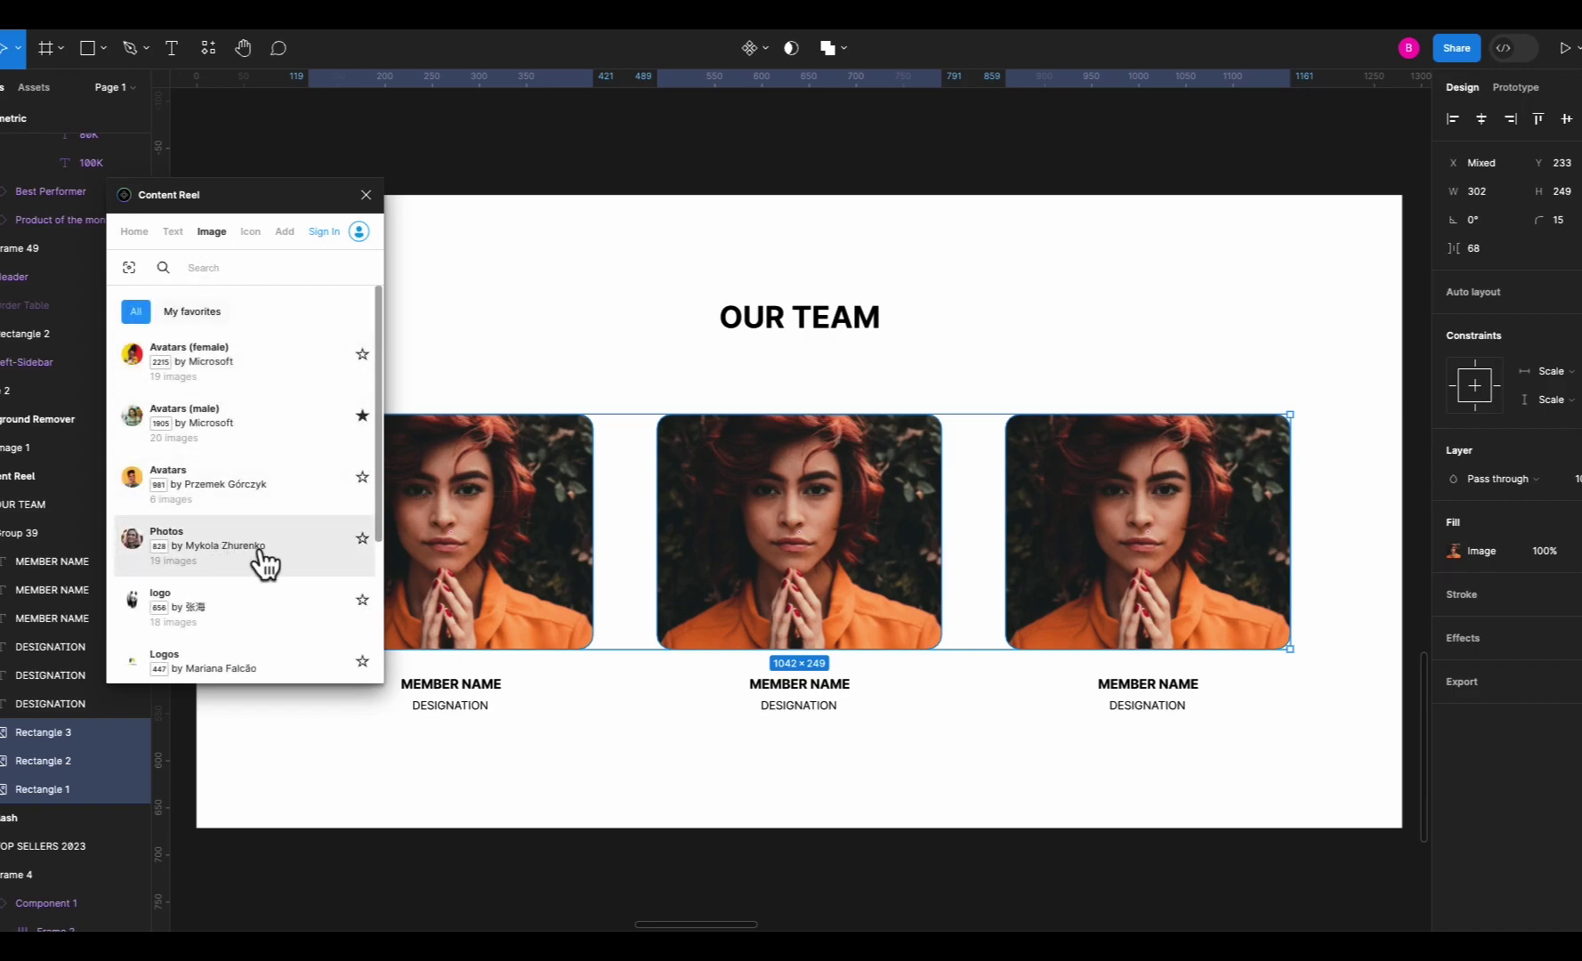
left_click(176, 242)
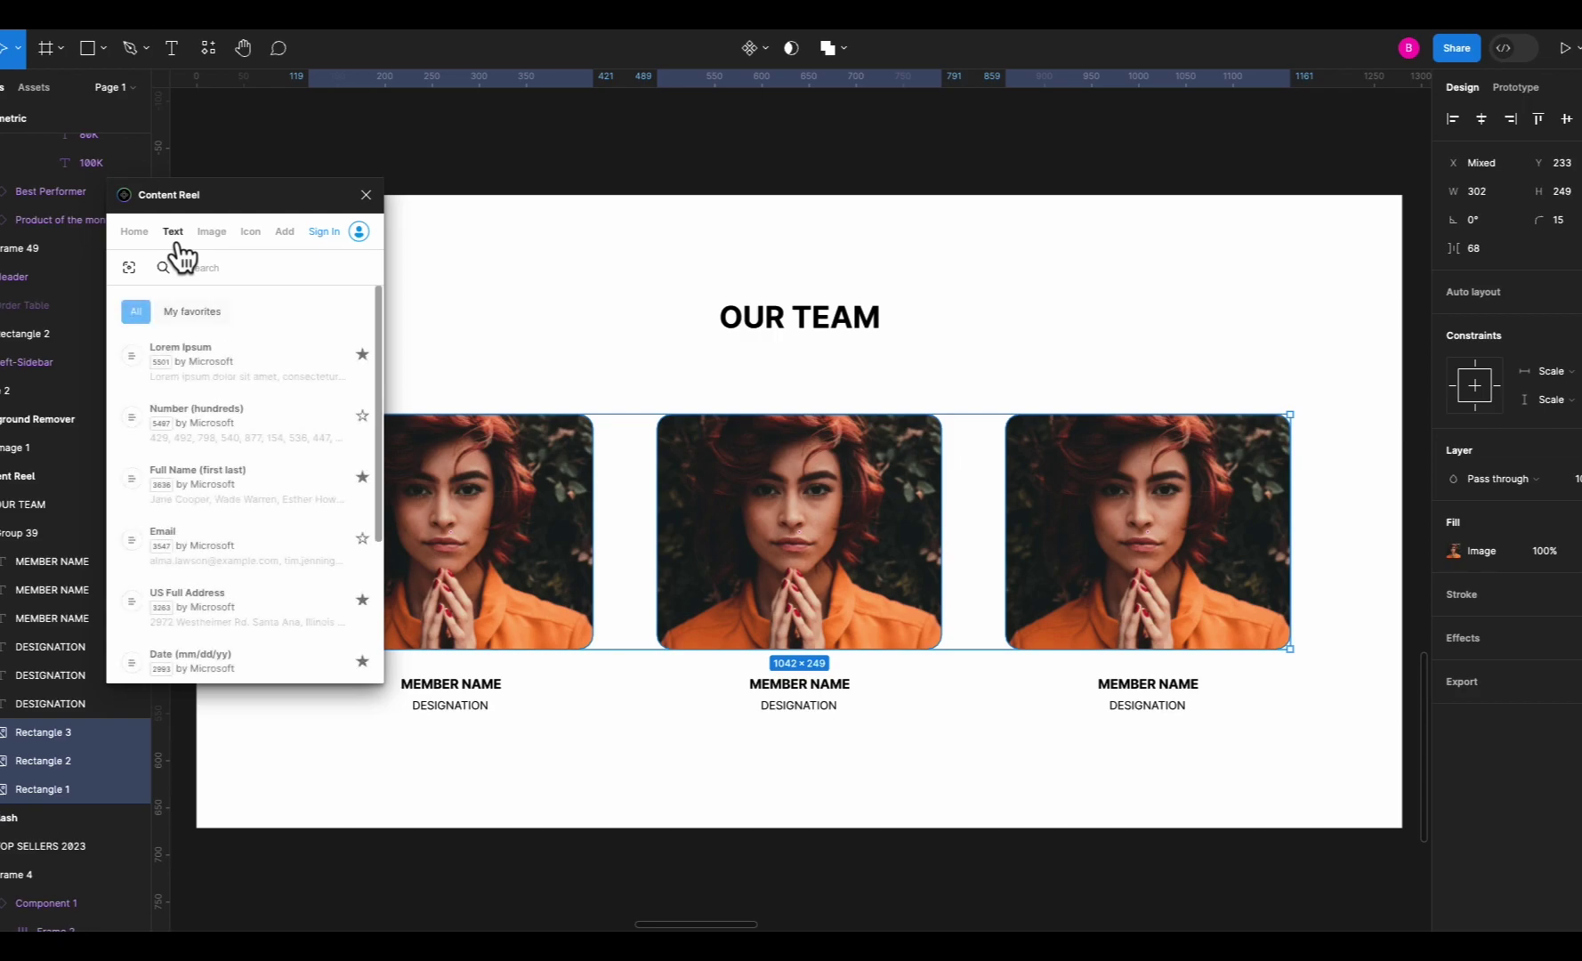
left_click(212, 237)
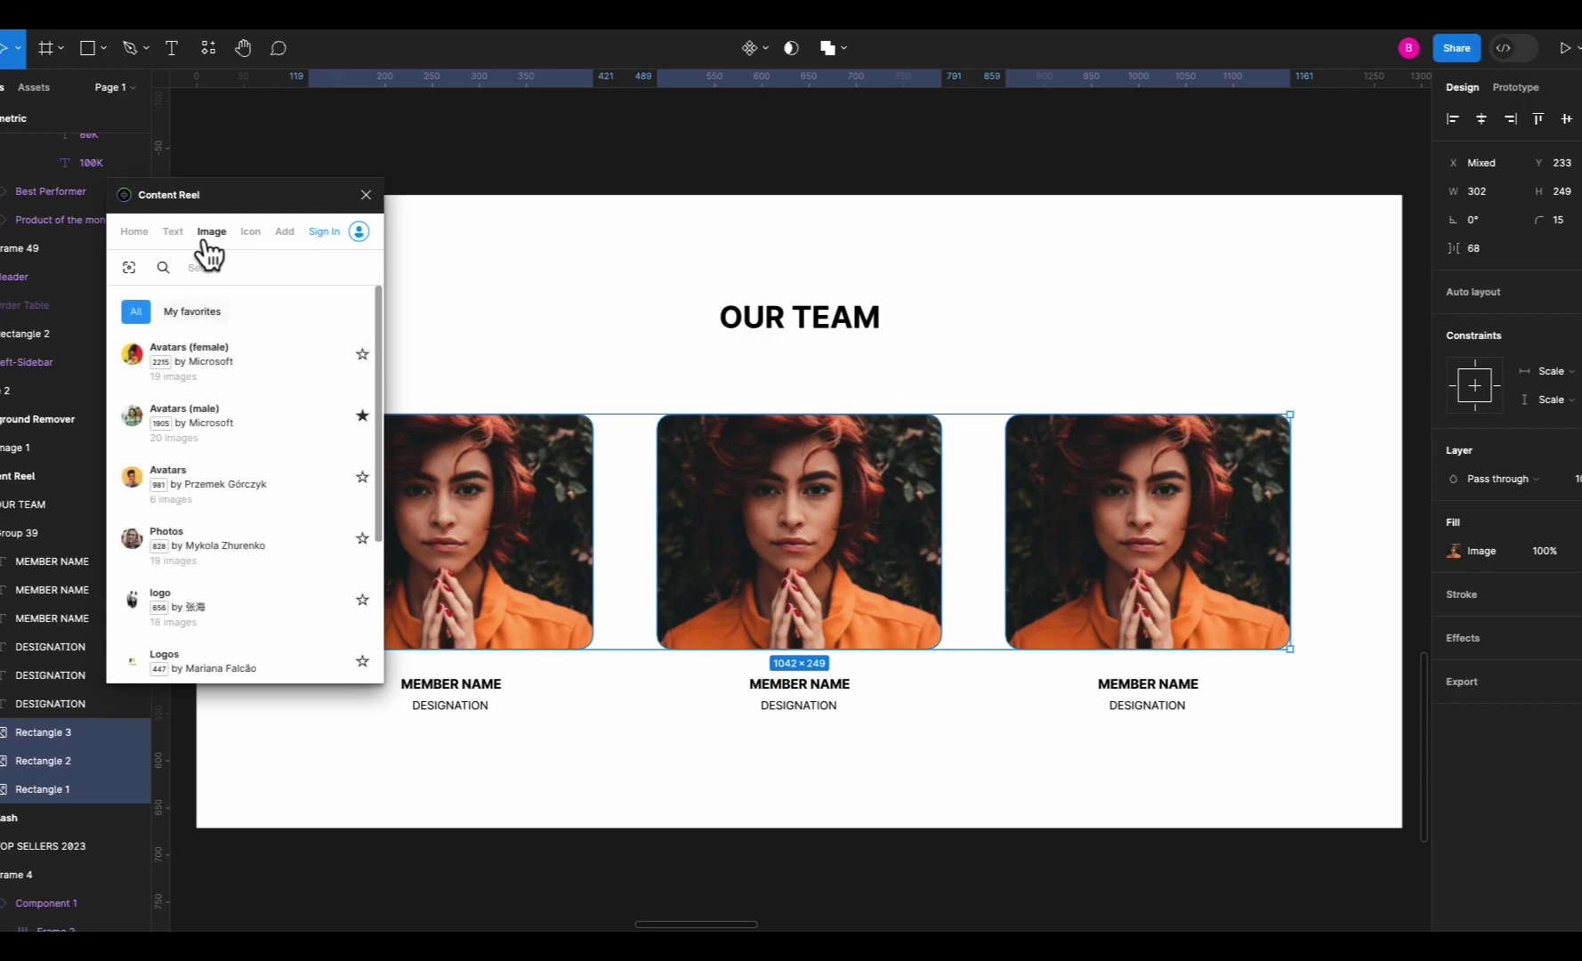
left_click(242, 240)
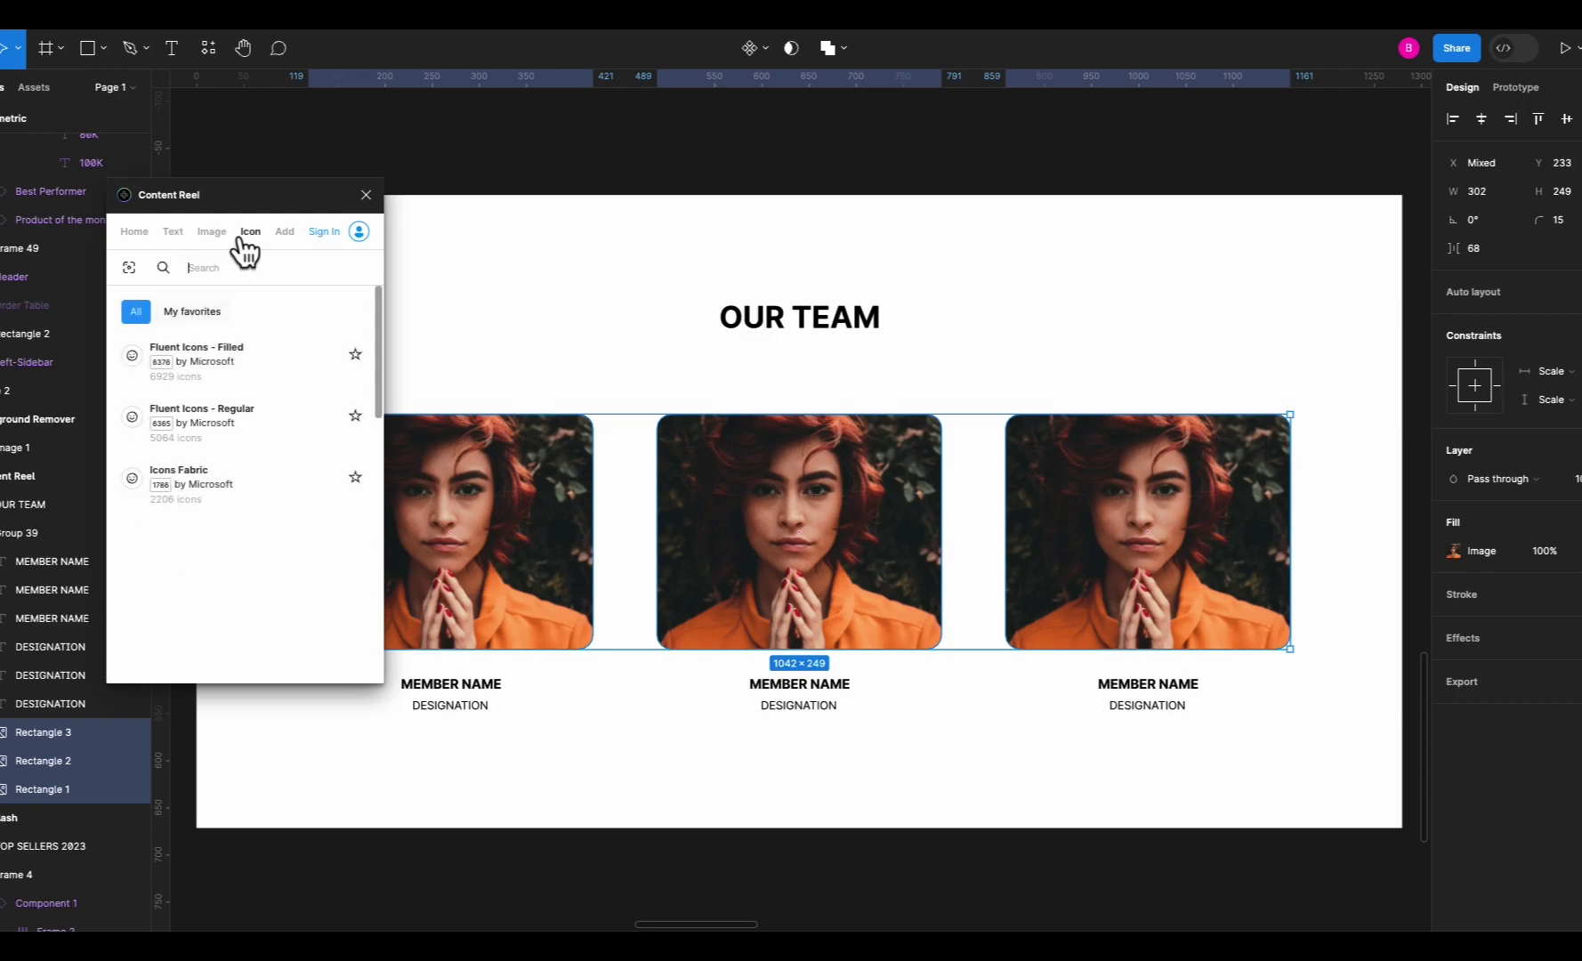
left_click(214, 238)
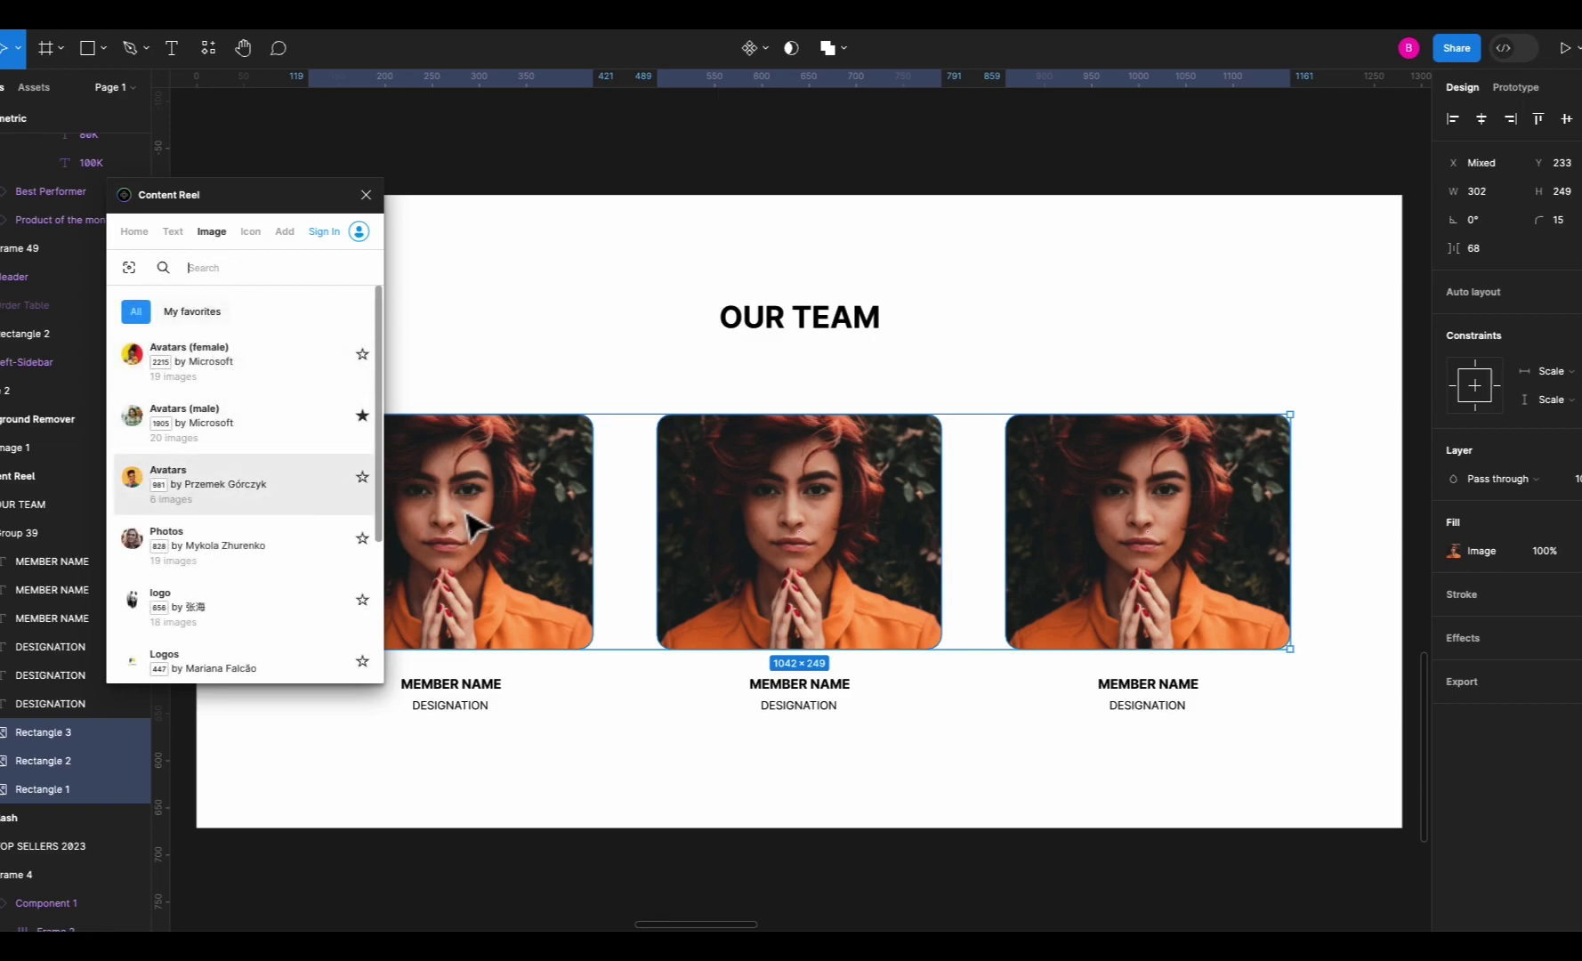
Apply random Photos to the three OUR TEAM portraits, reshuffling twice for new faces.
left_click(220, 554)
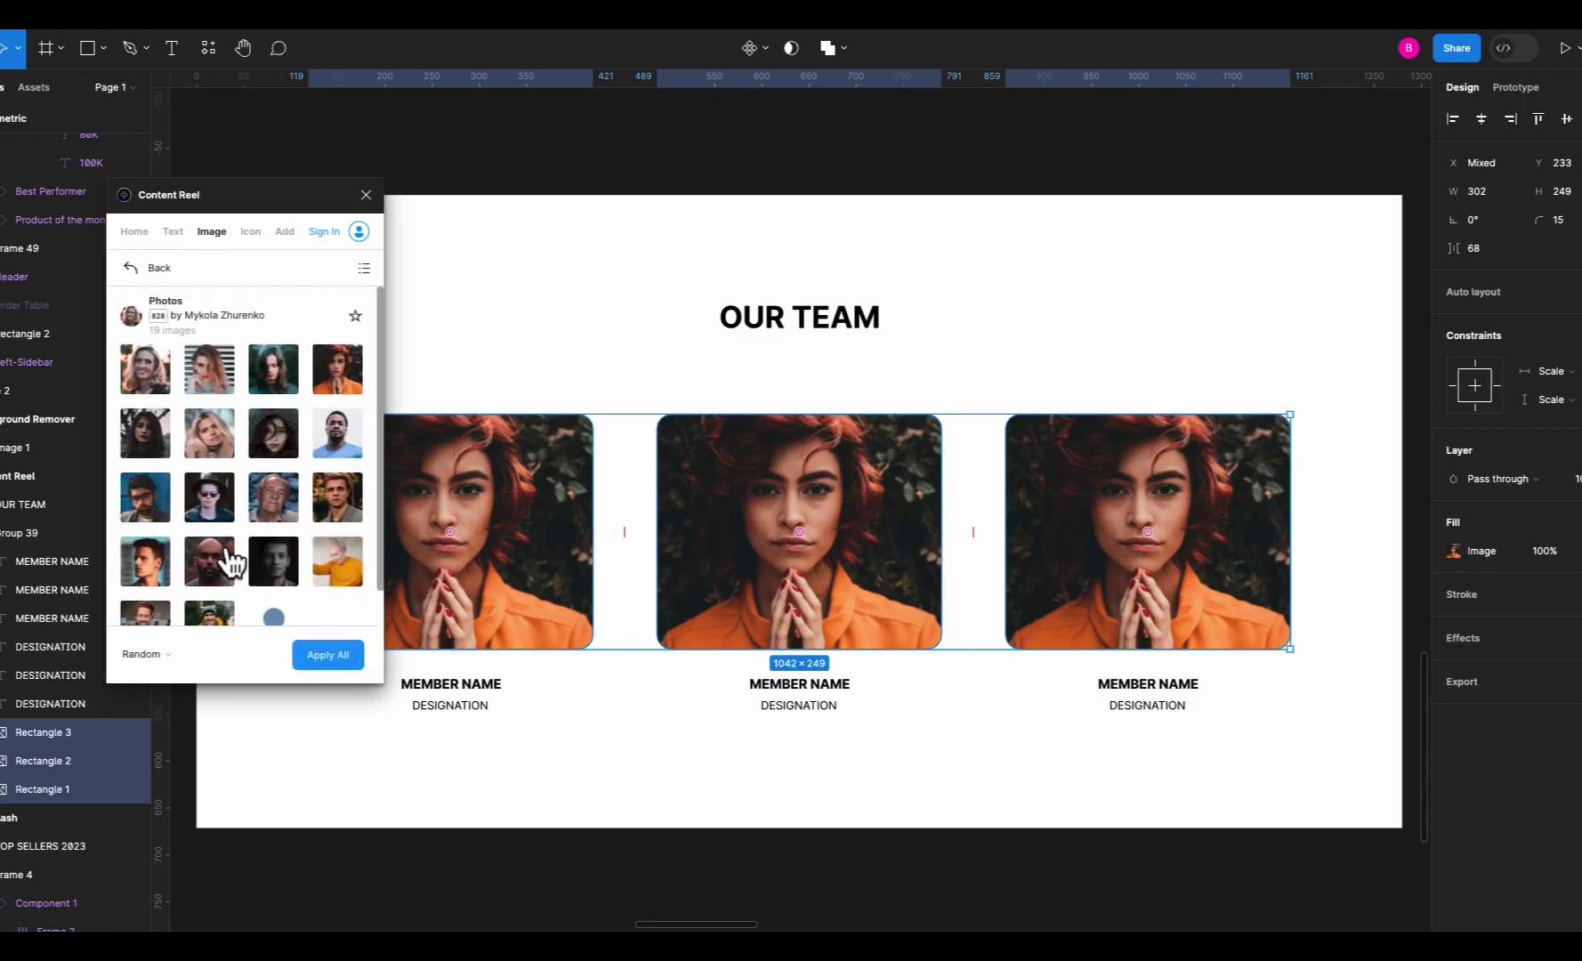
left_click(356, 659)
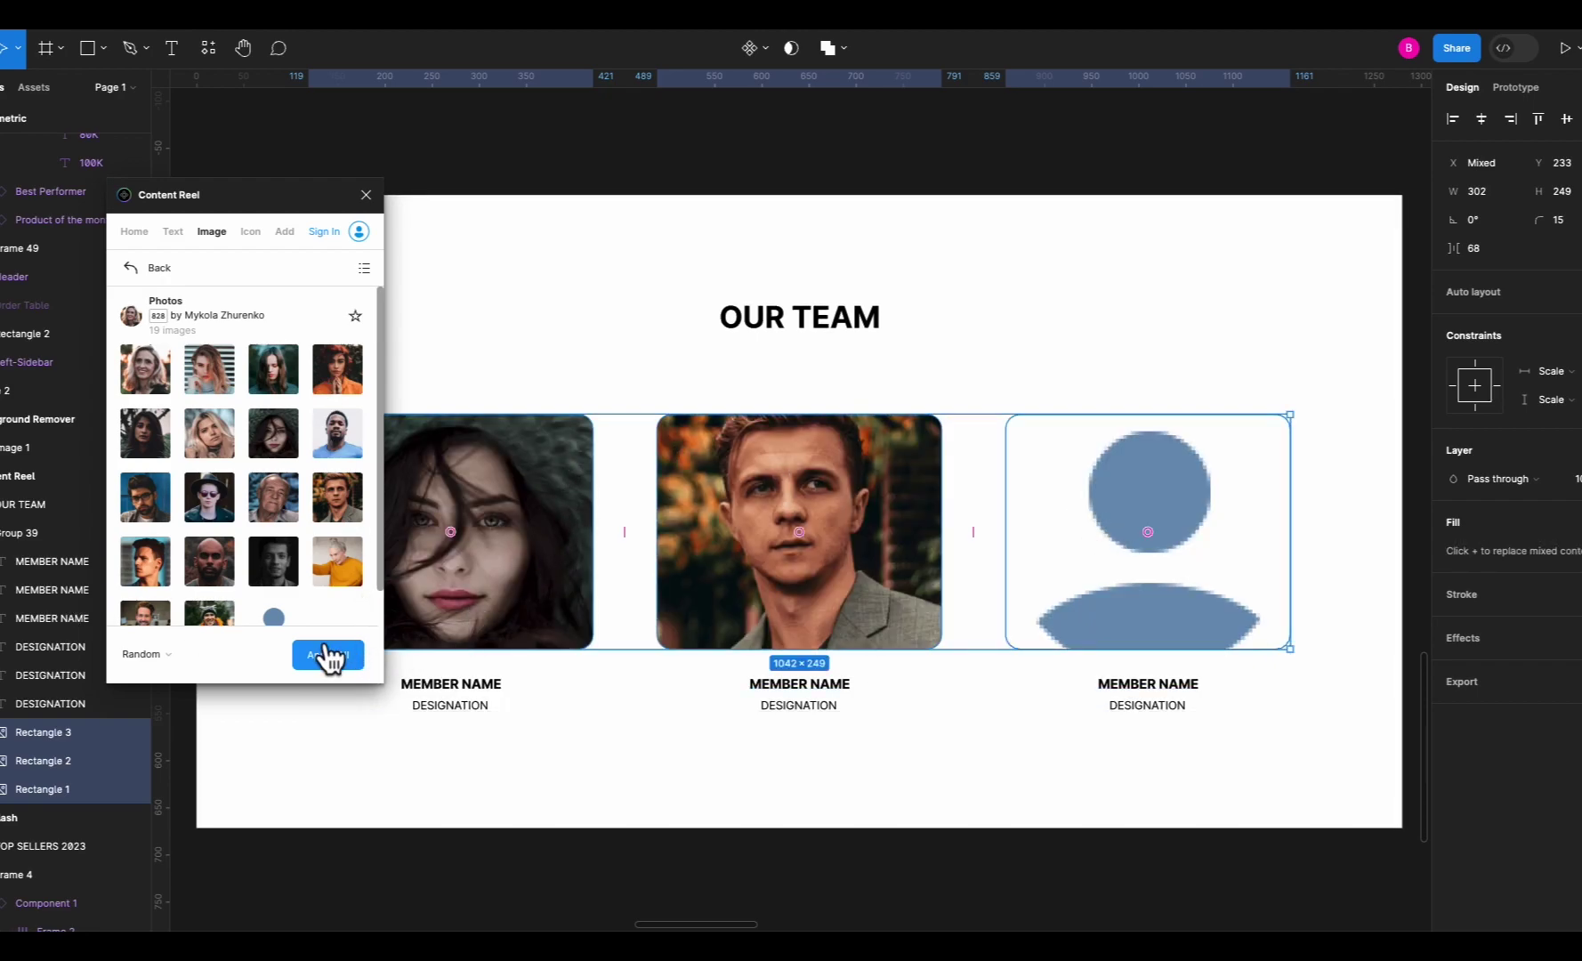
left_click(338, 657)
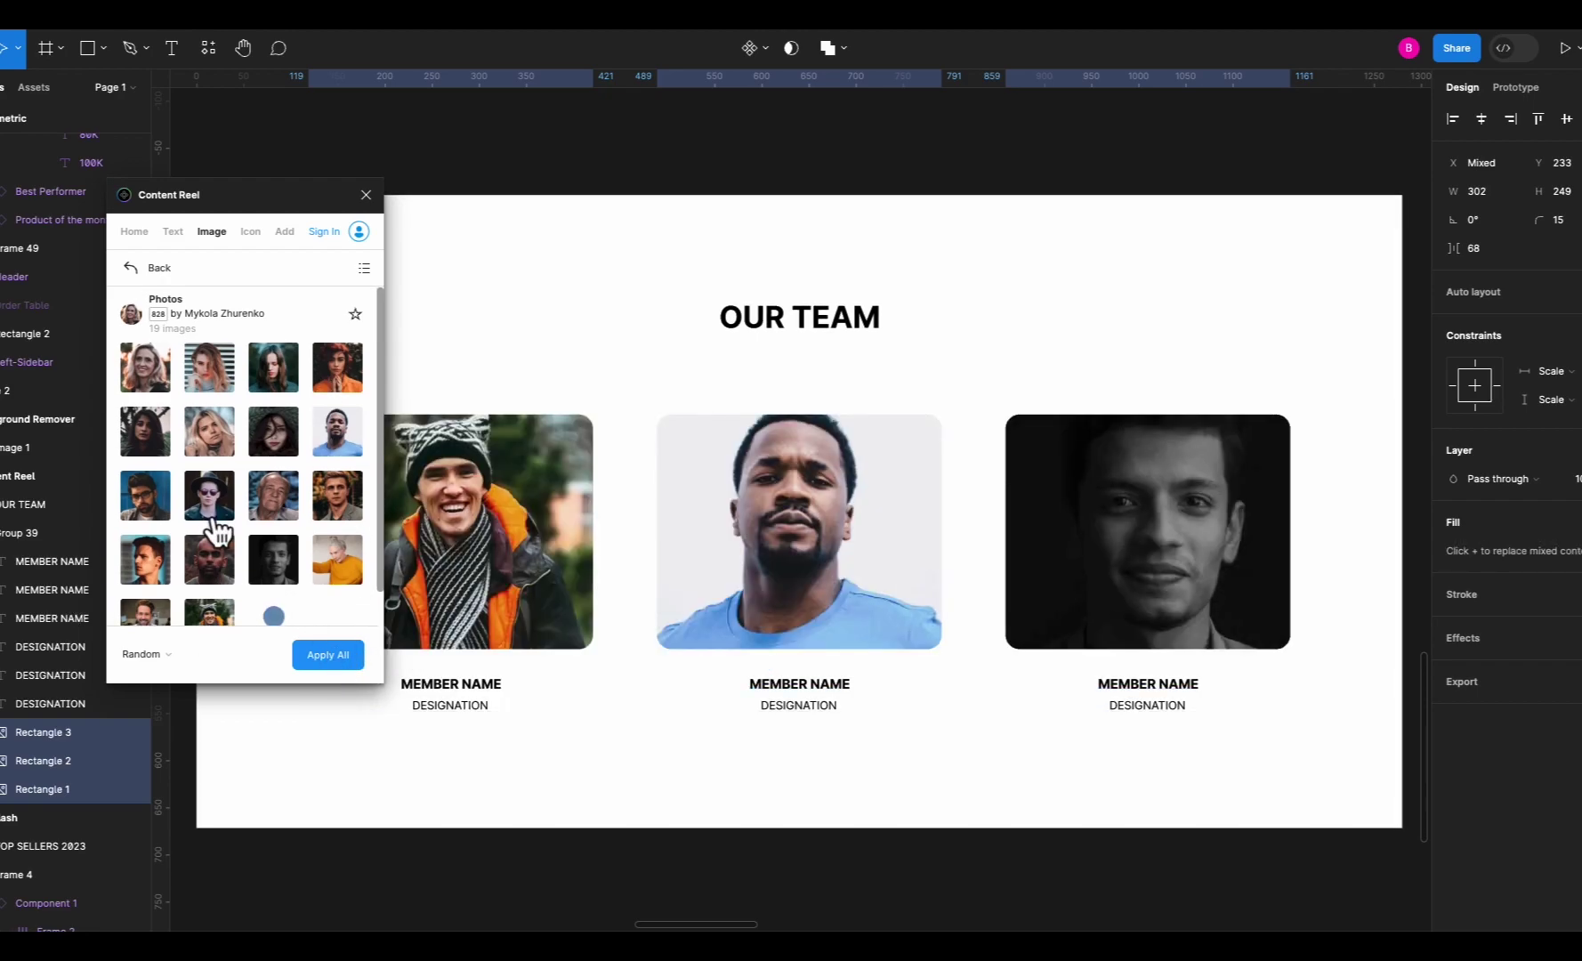
scroll(218, 551, "down", 2)
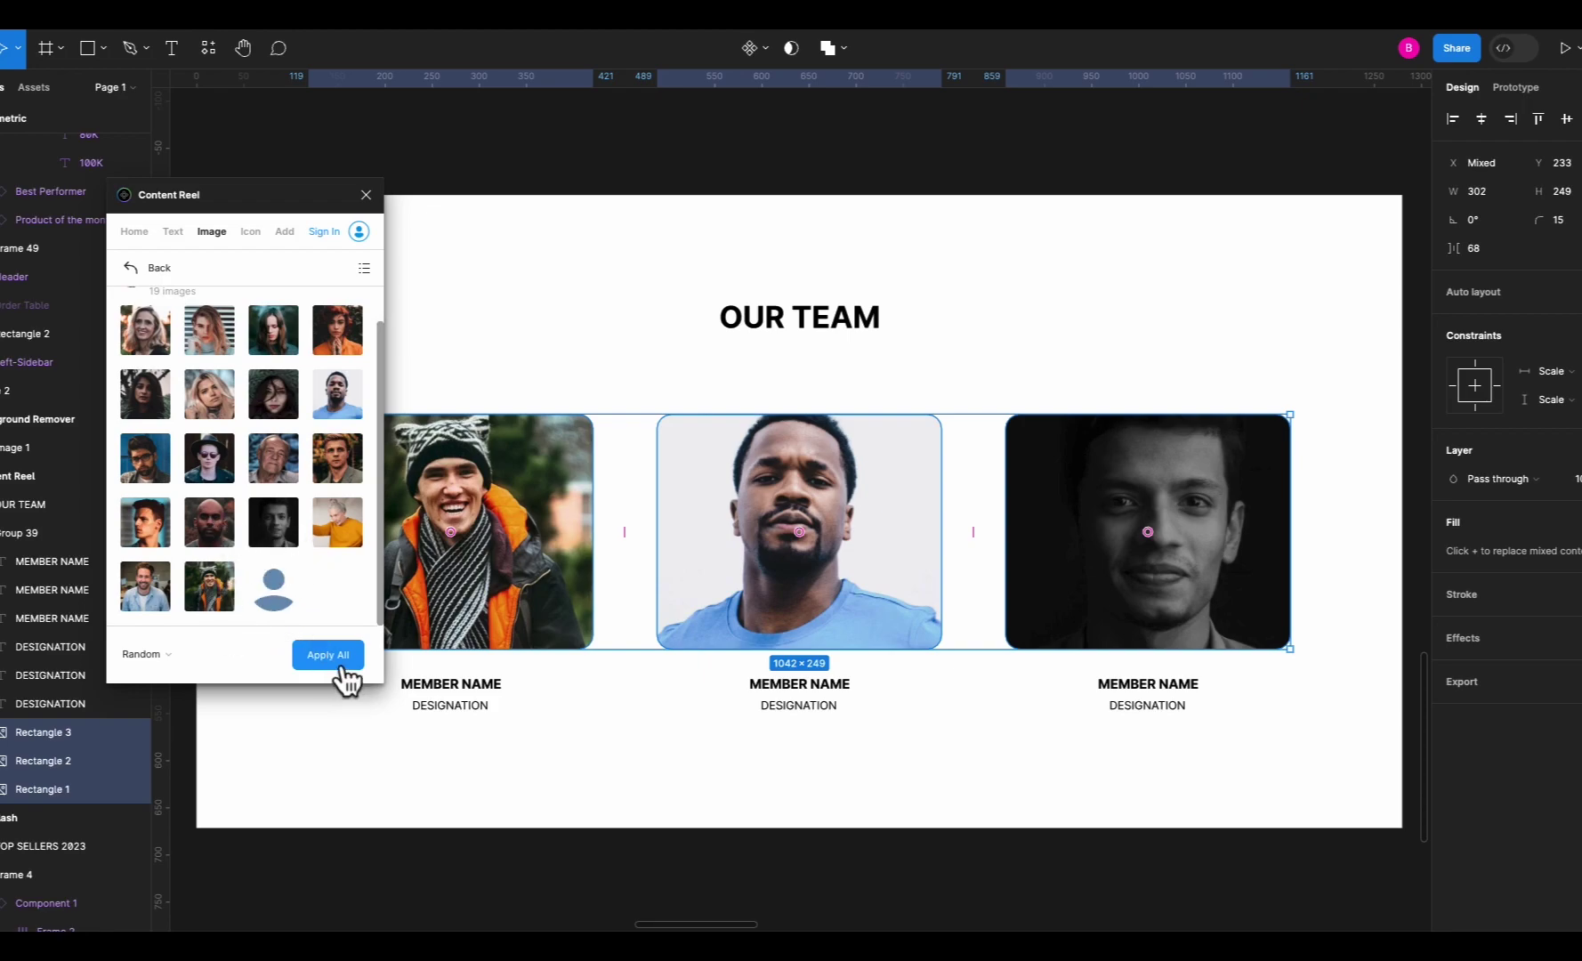
left_click(329, 656)
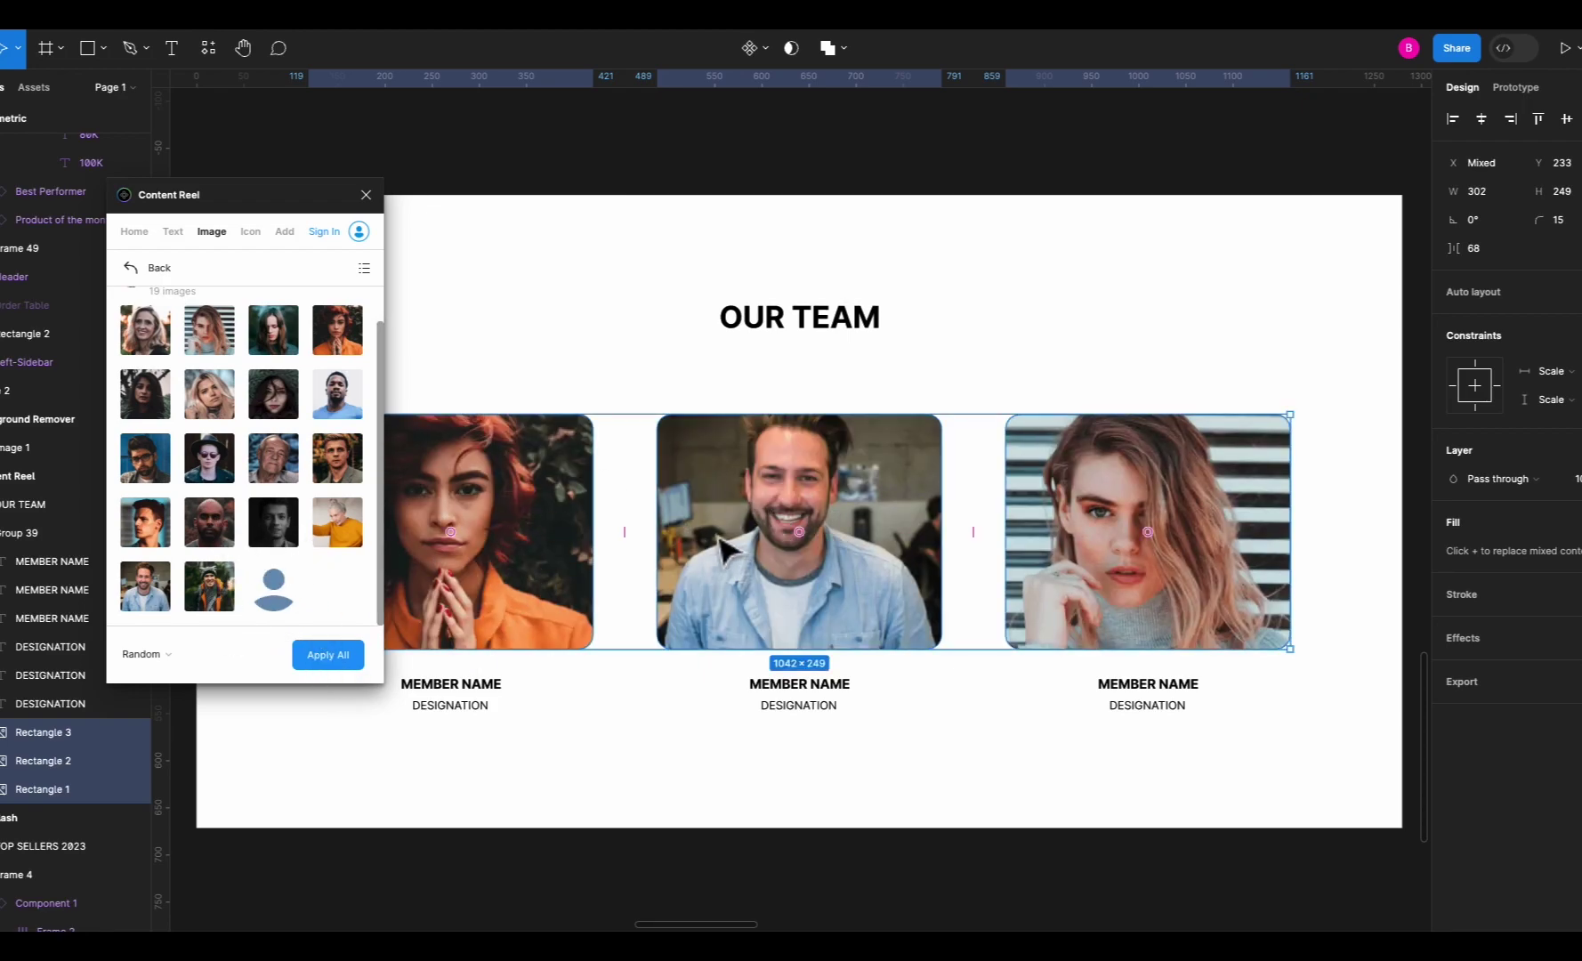
Fill the three MEMBER NAME labels with Content Reel sample full names.
left_click(450, 684)
left_click(801, 686, "shift")
left_click(1112, 687, "shift")
left_click(173, 233)
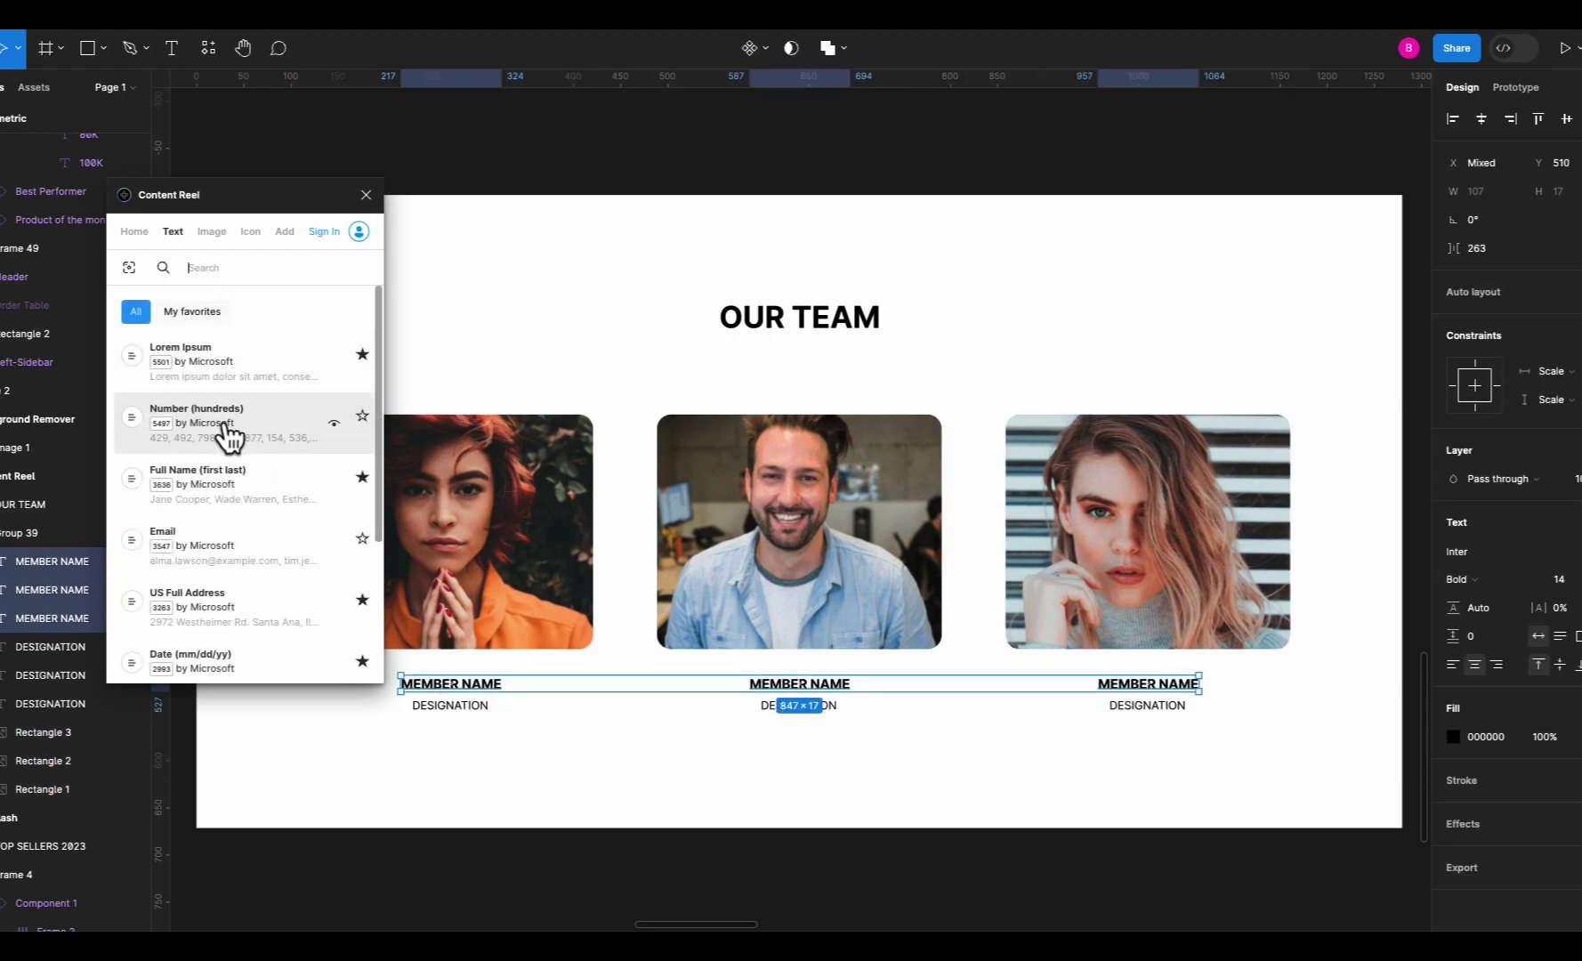
left_click(222, 500)
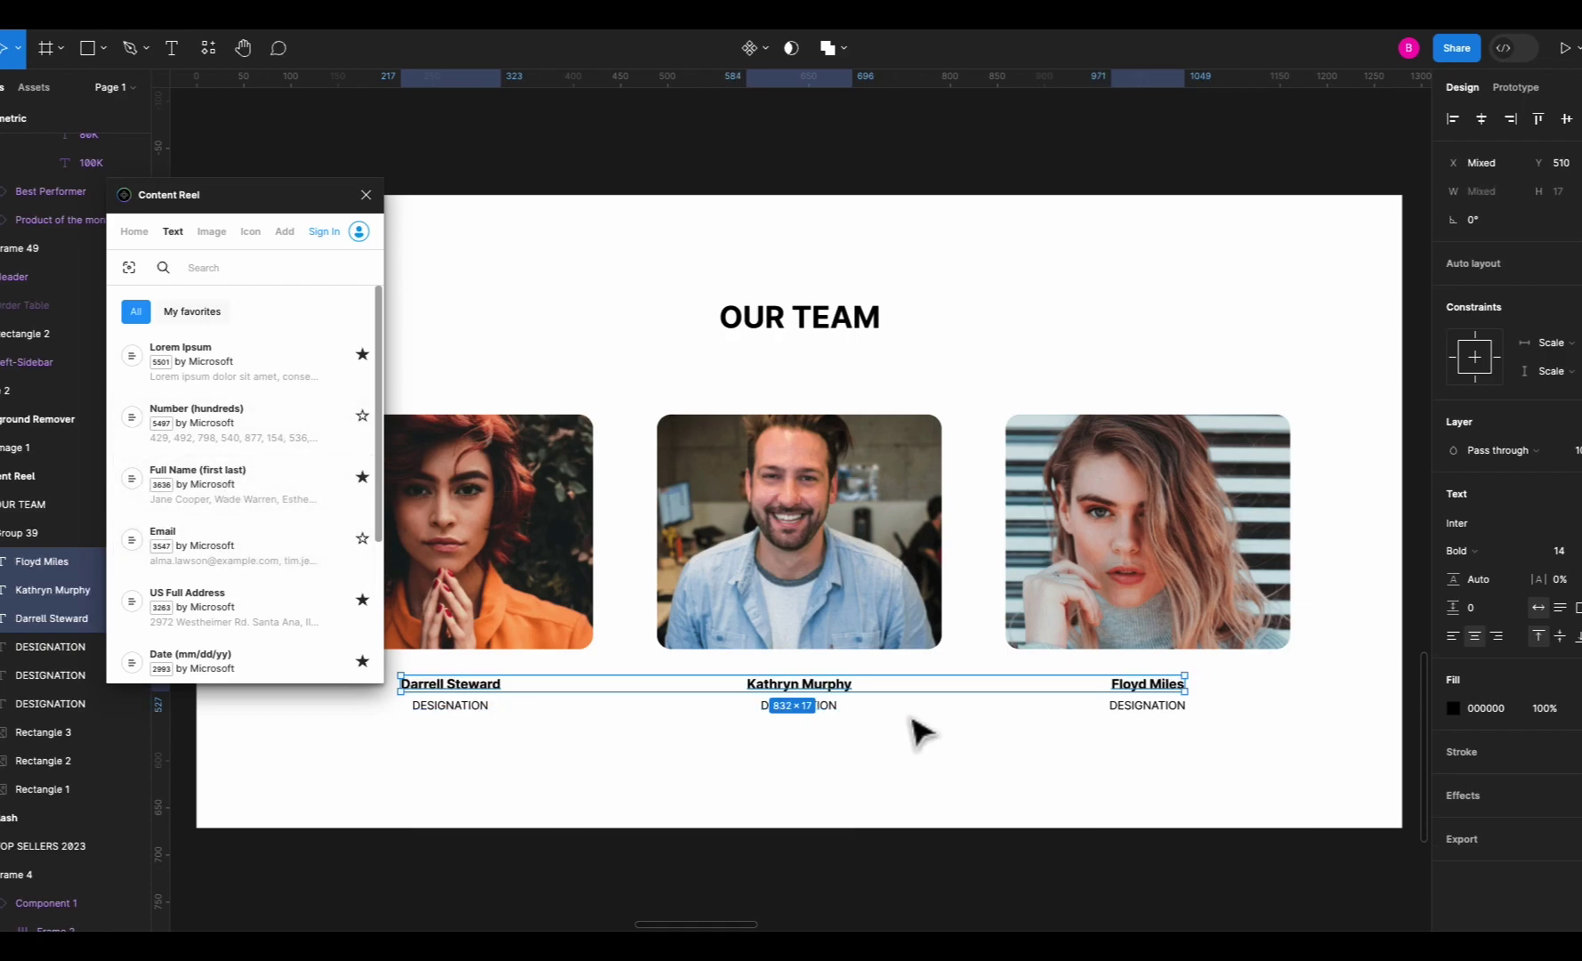
Fill the three DESIGNATION labels with company names like IBM, Louis Vuitton and Mitsubishi.
left_click(485, 715)
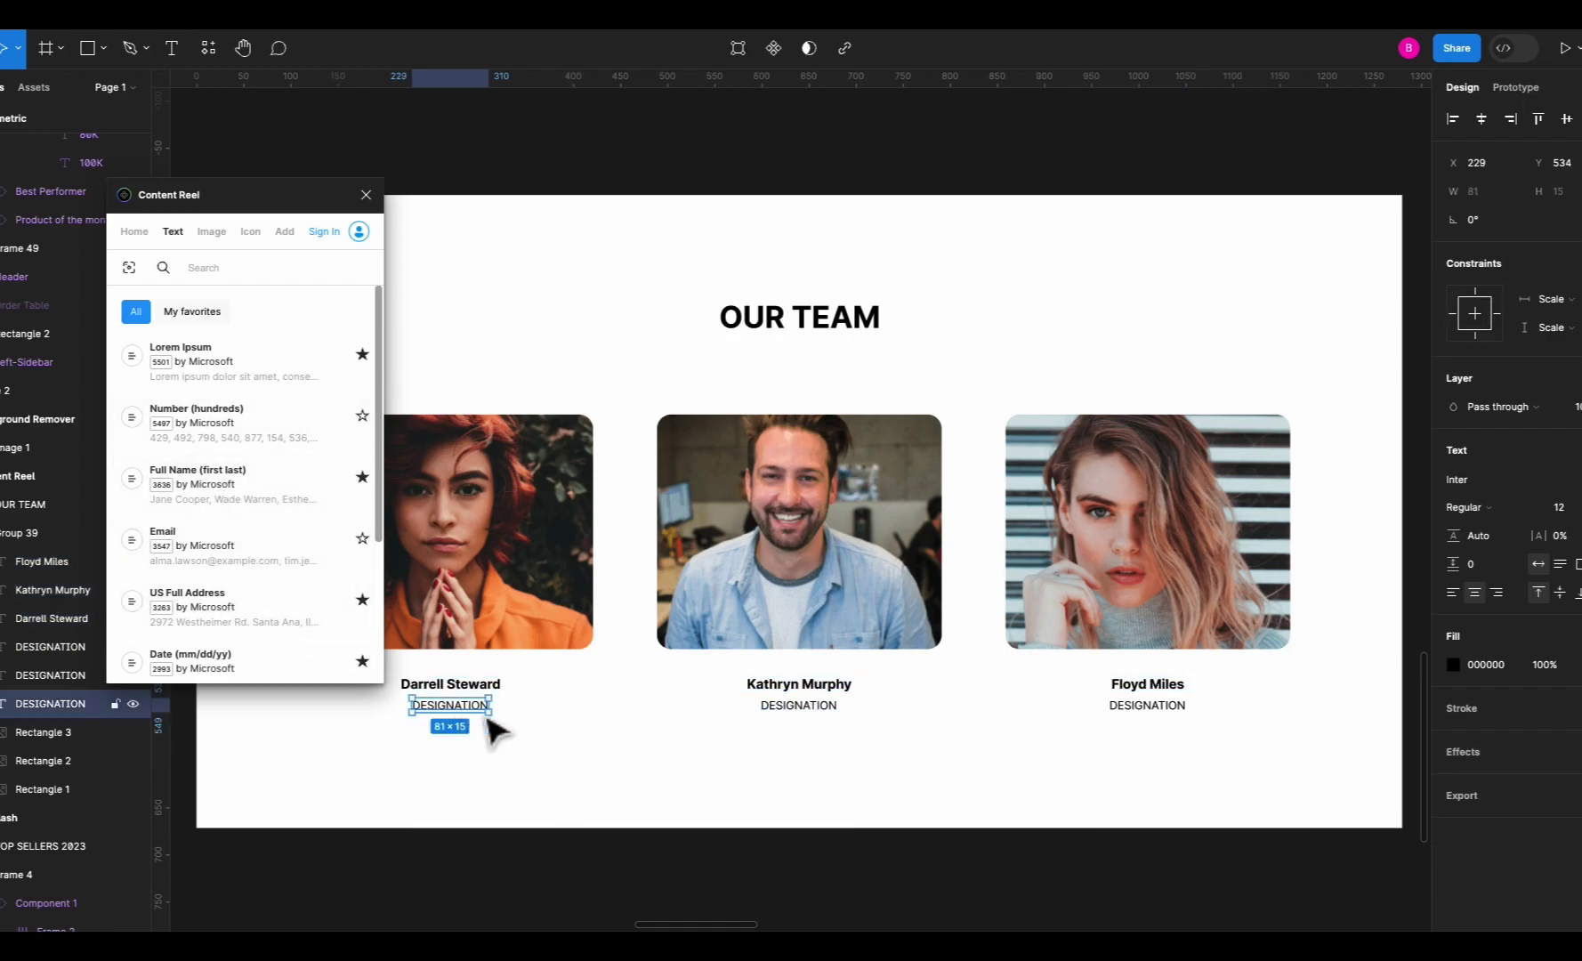
left_click(787, 712, "shift")
left_click(1121, 712, "shift")
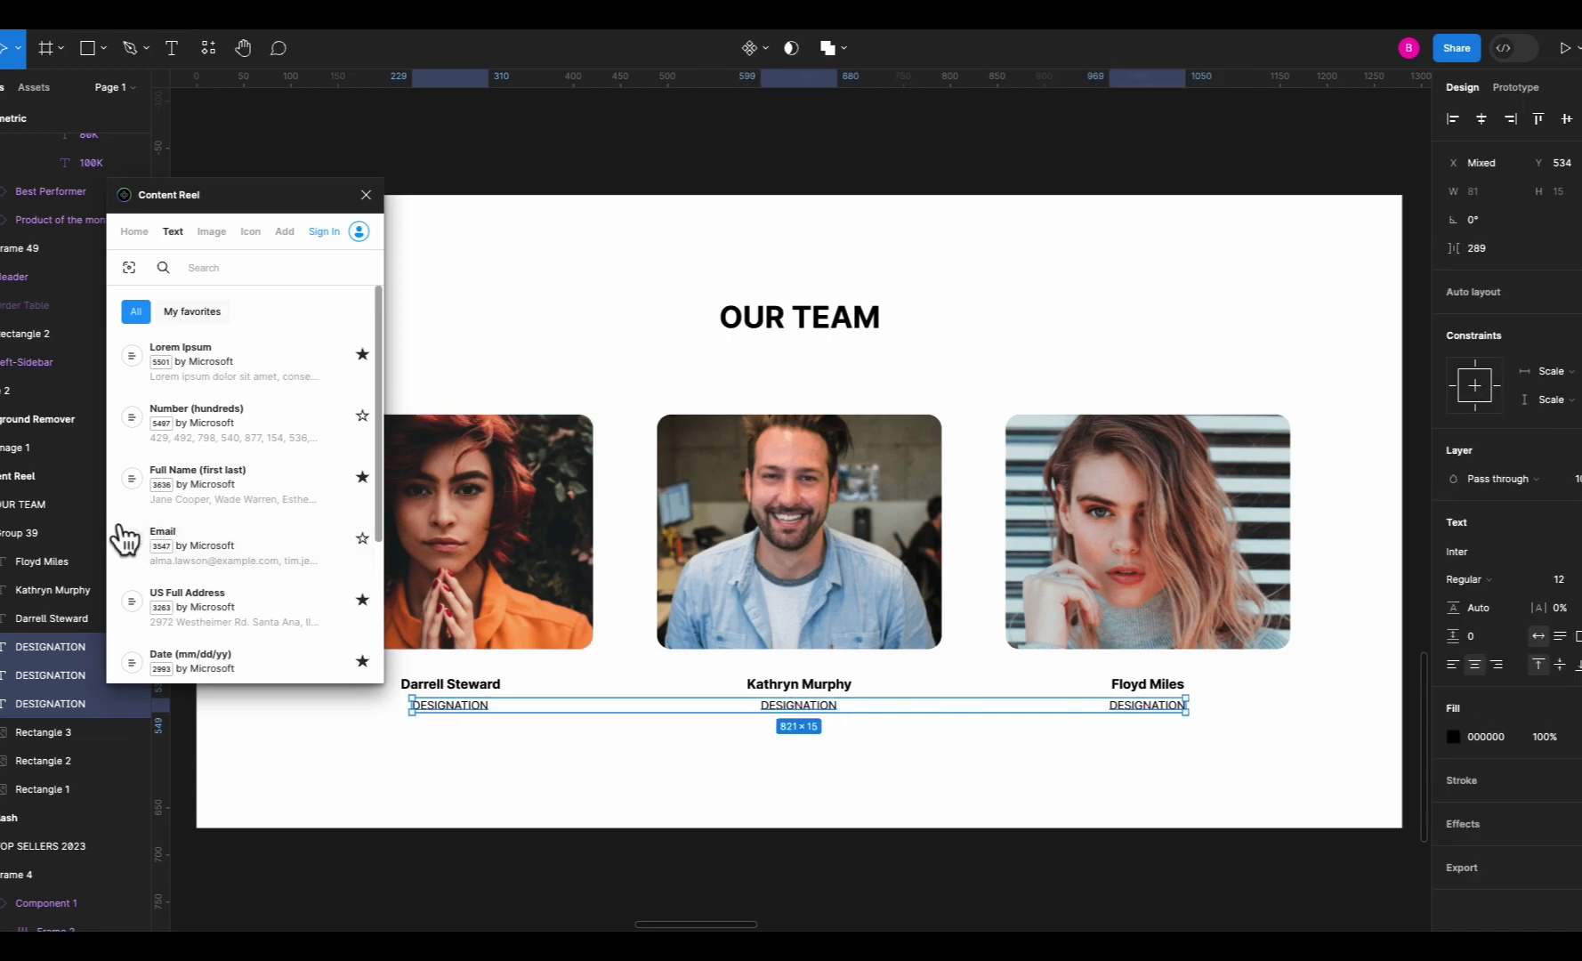
scroll(164, 552, "down", 3)
scroll(169, 556, "down", 5)
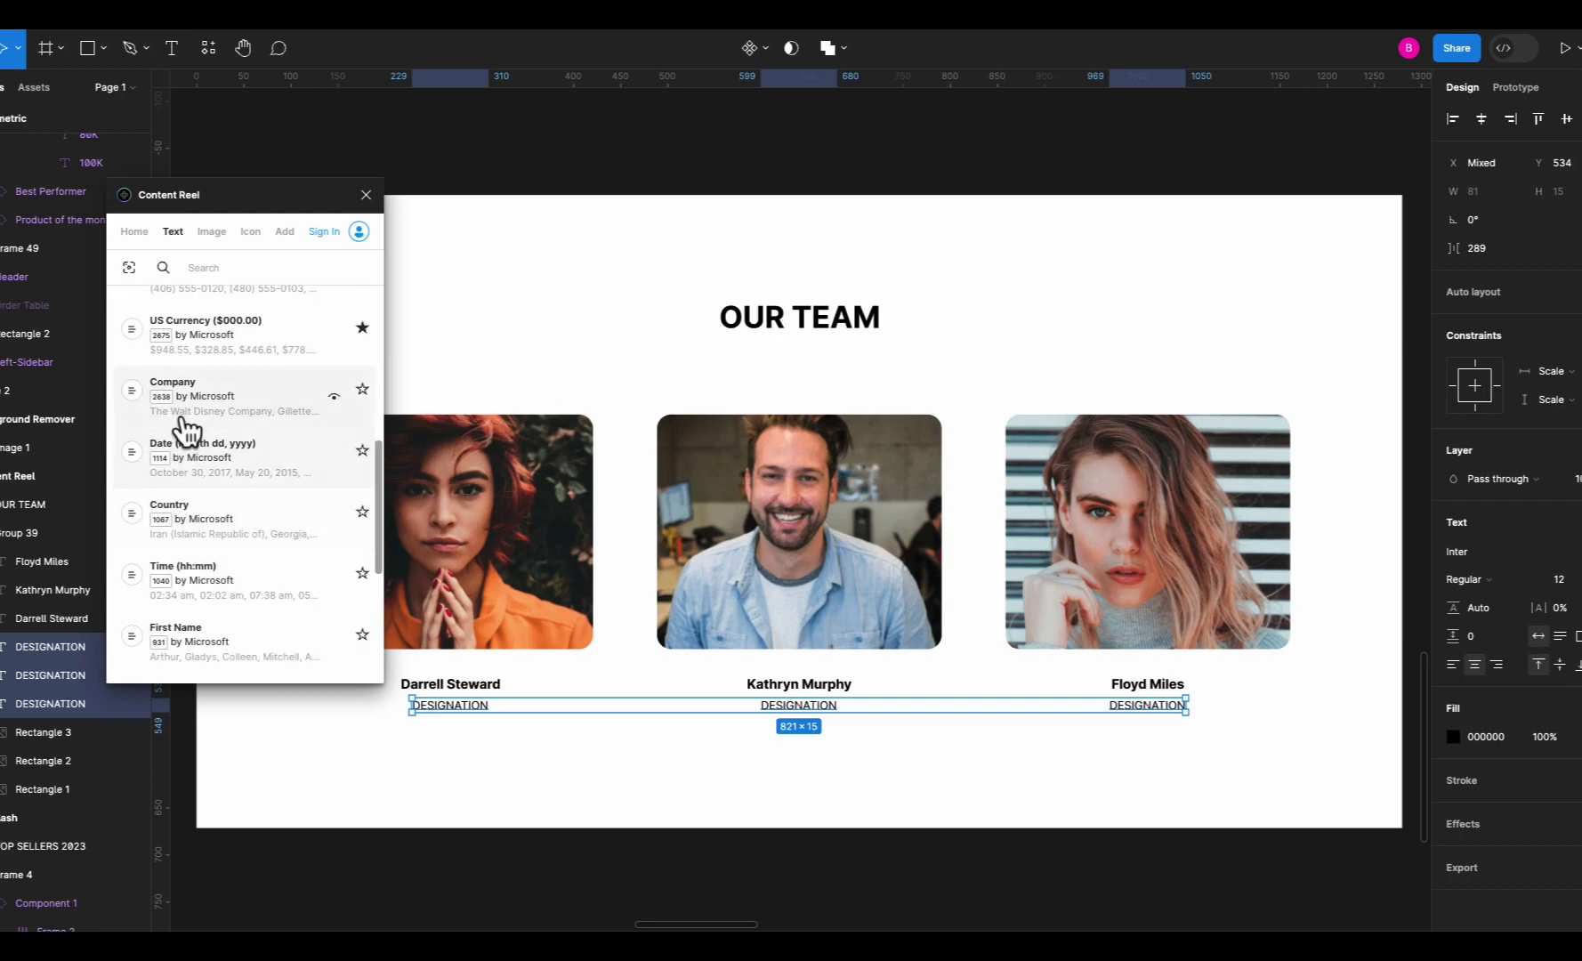
left_click(189, 408)
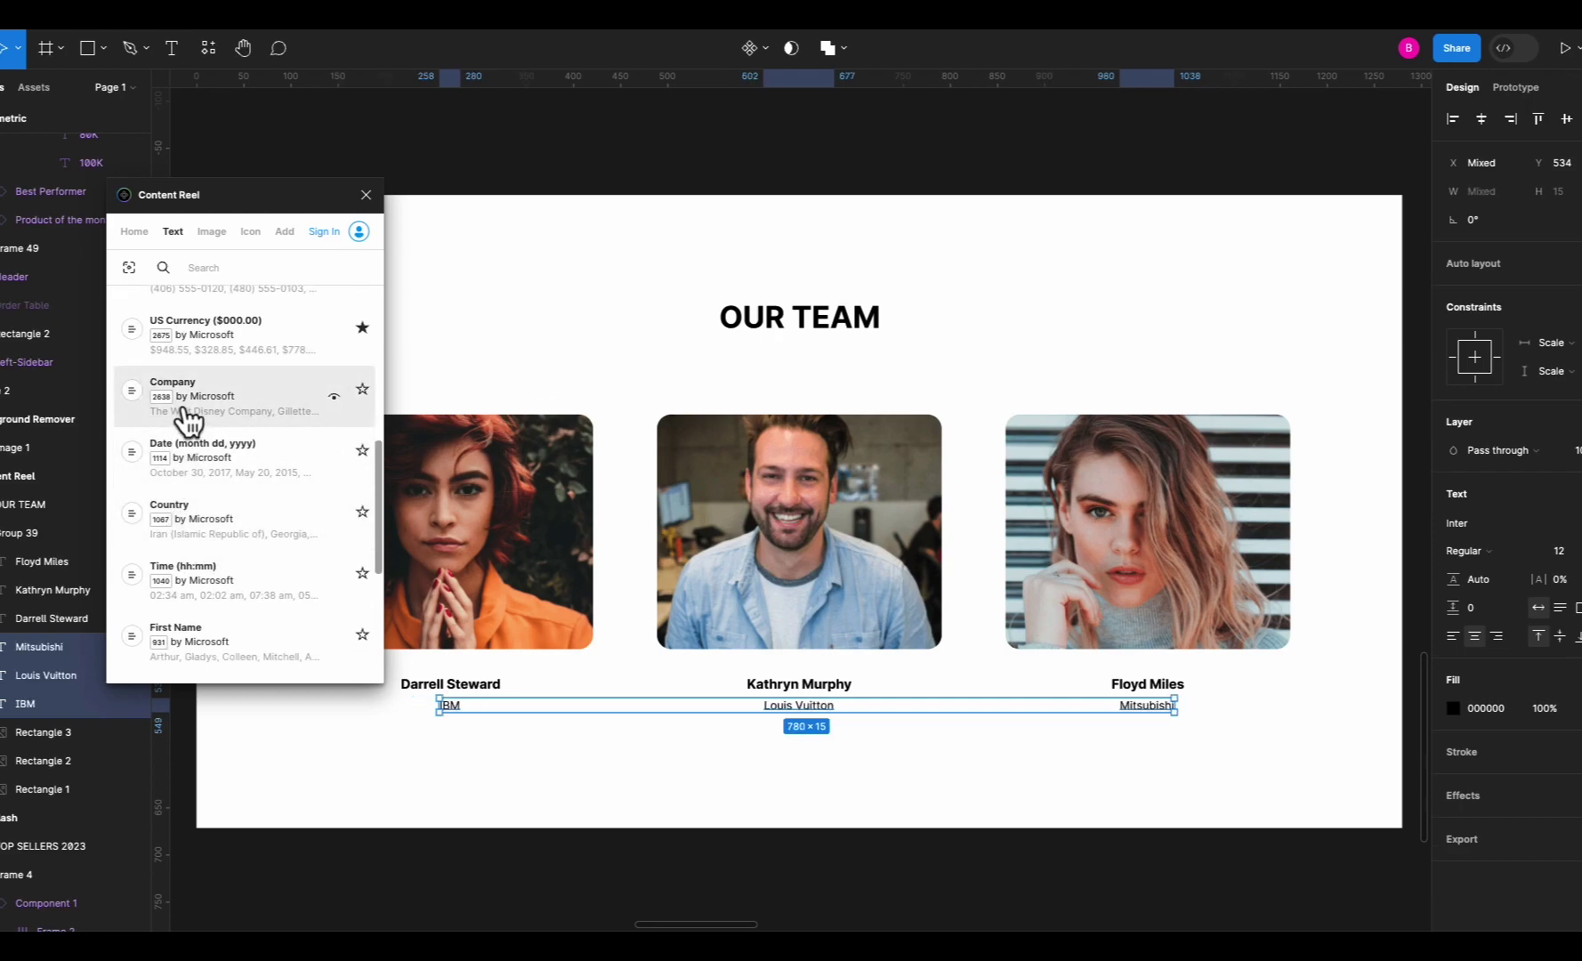
left_click(525, 777)
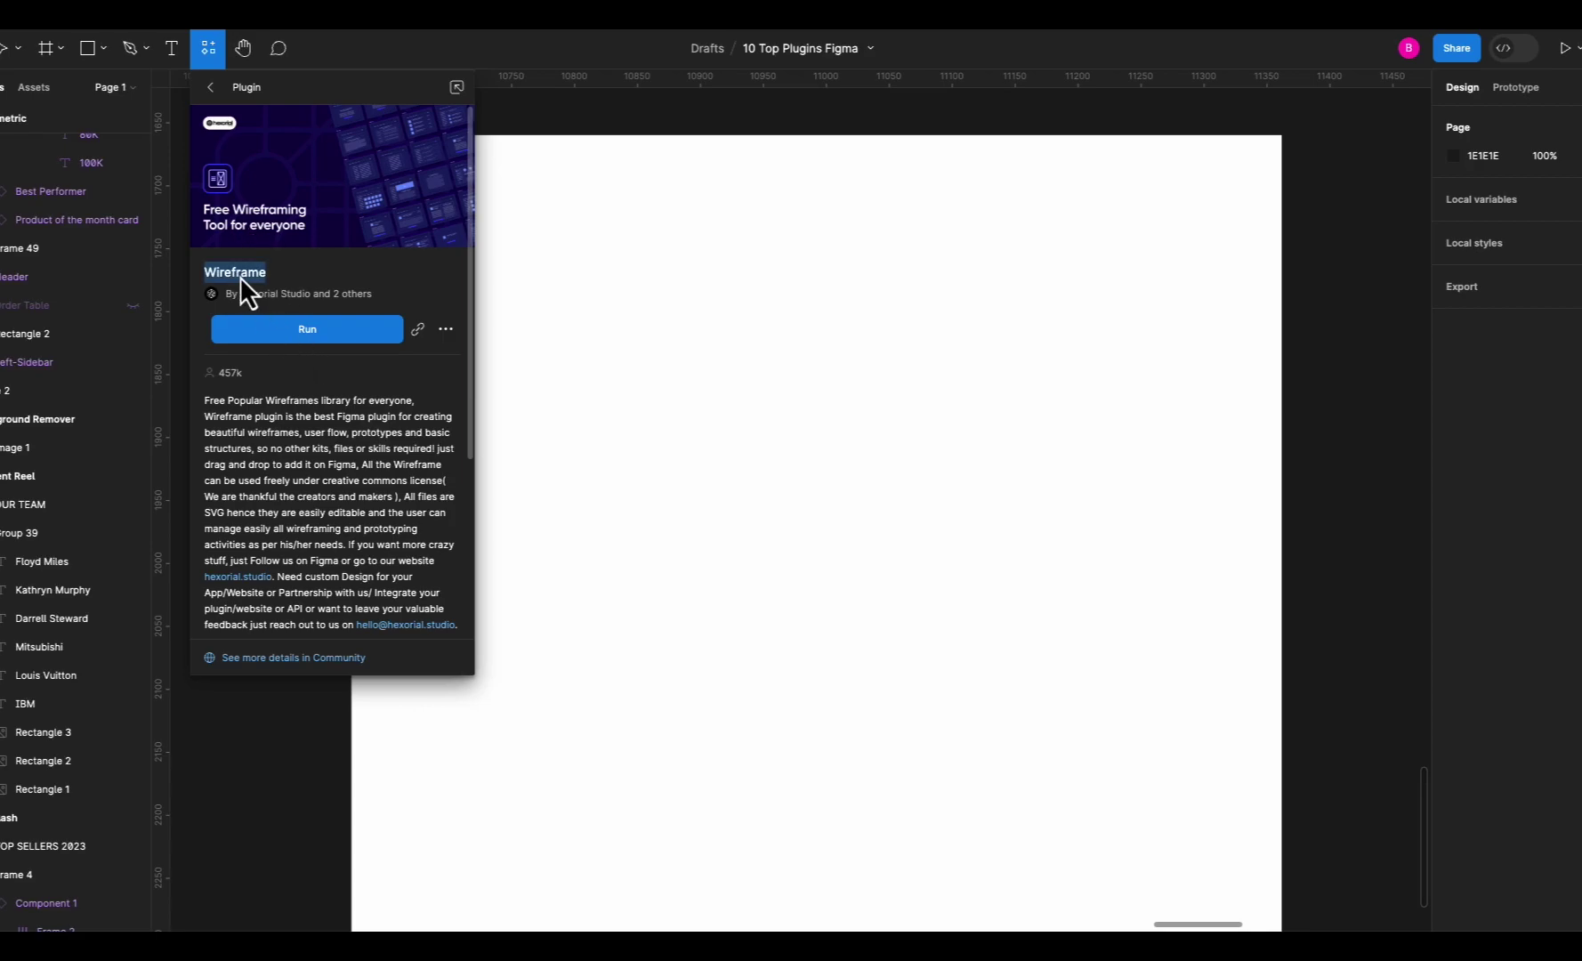
Find the video gallery layout in the Wireframe plugin by searching 'gallery' and drop it onto the frame.
left_click(274, 330)
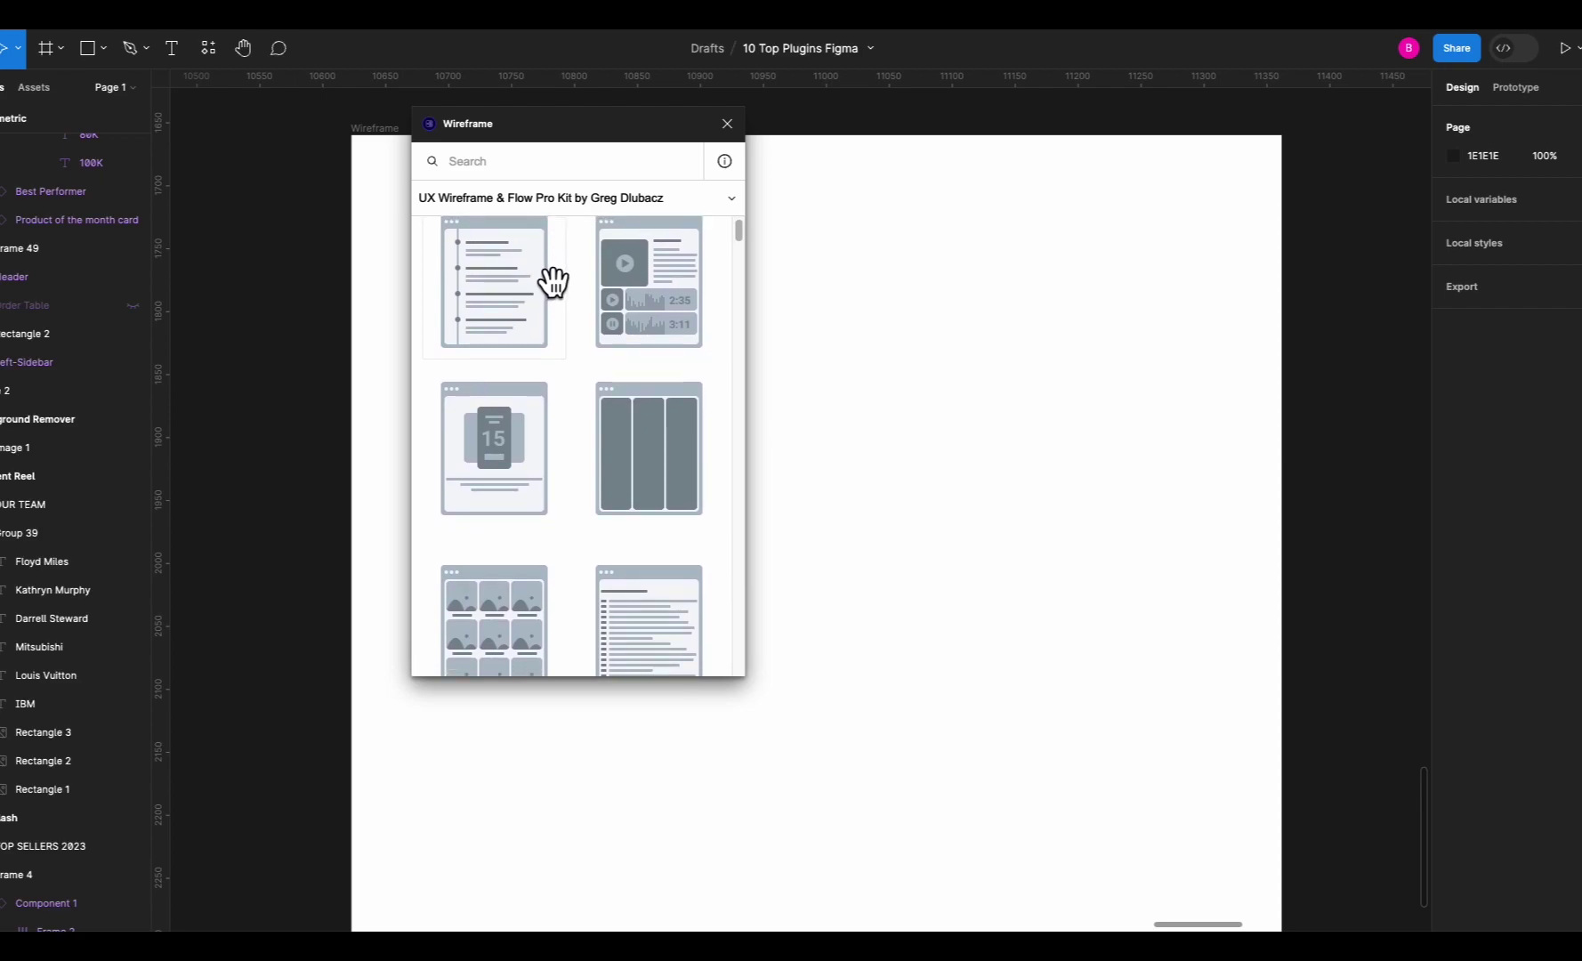
scroll(551, 278, "down", 10)
scroll(555, 283, "down", 10)
scroll(555, 283, "down", 10)
scroll(556, 284, "down", 5)
scroll(556, 284, "down", 5)
scroll(555, 284, "down", 10)
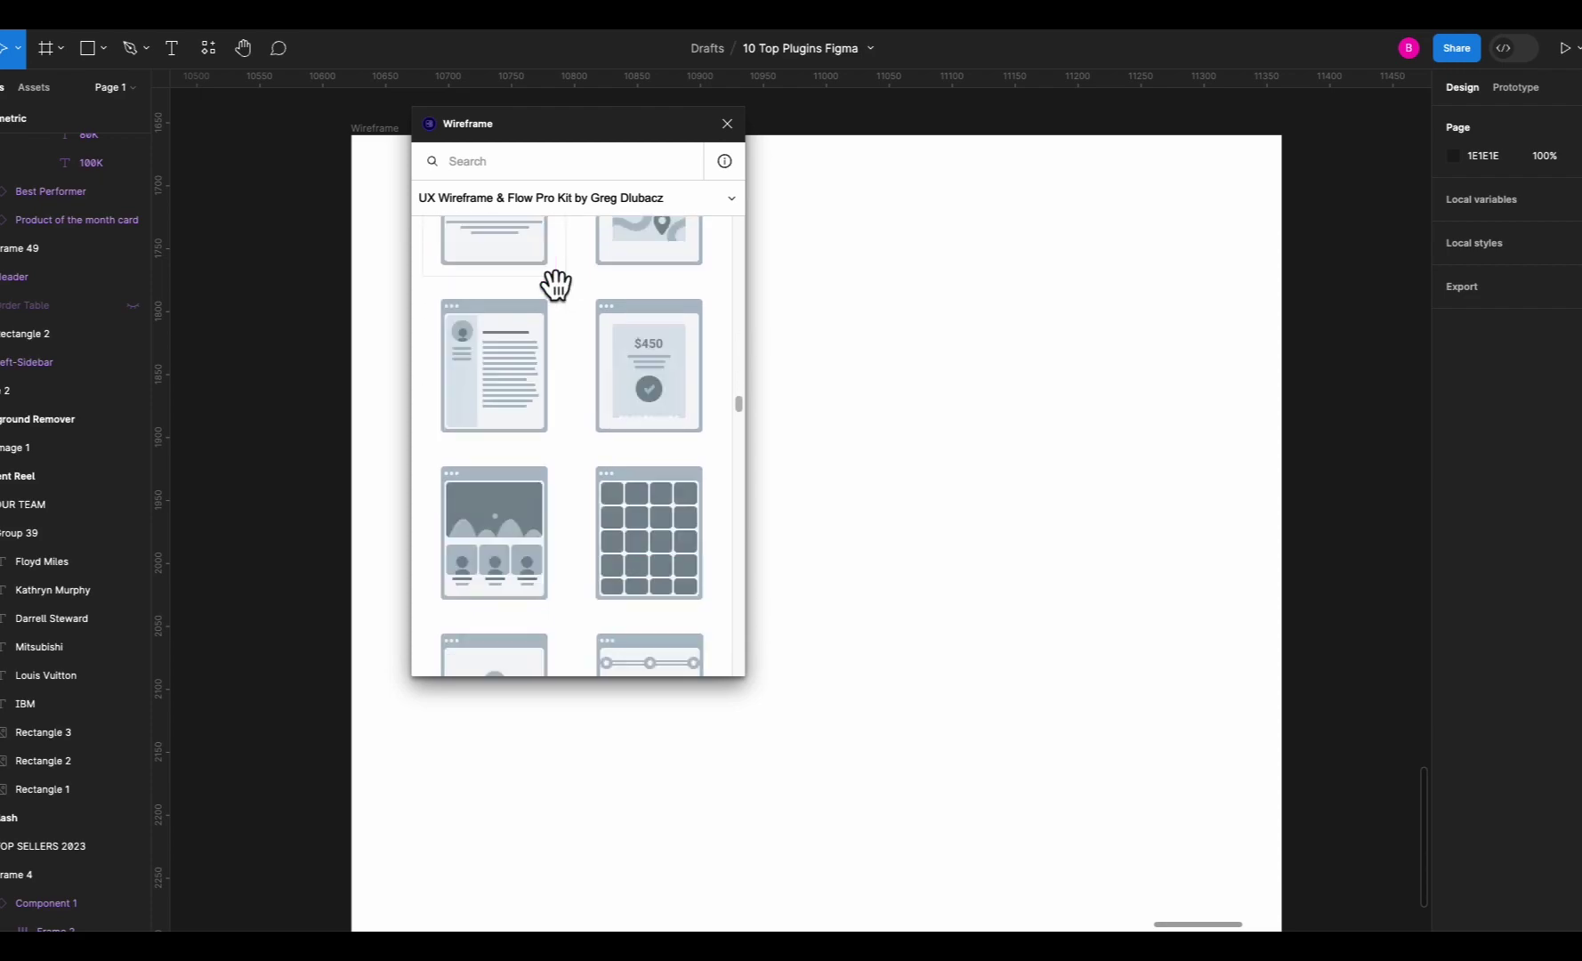
left_click(545, 163)
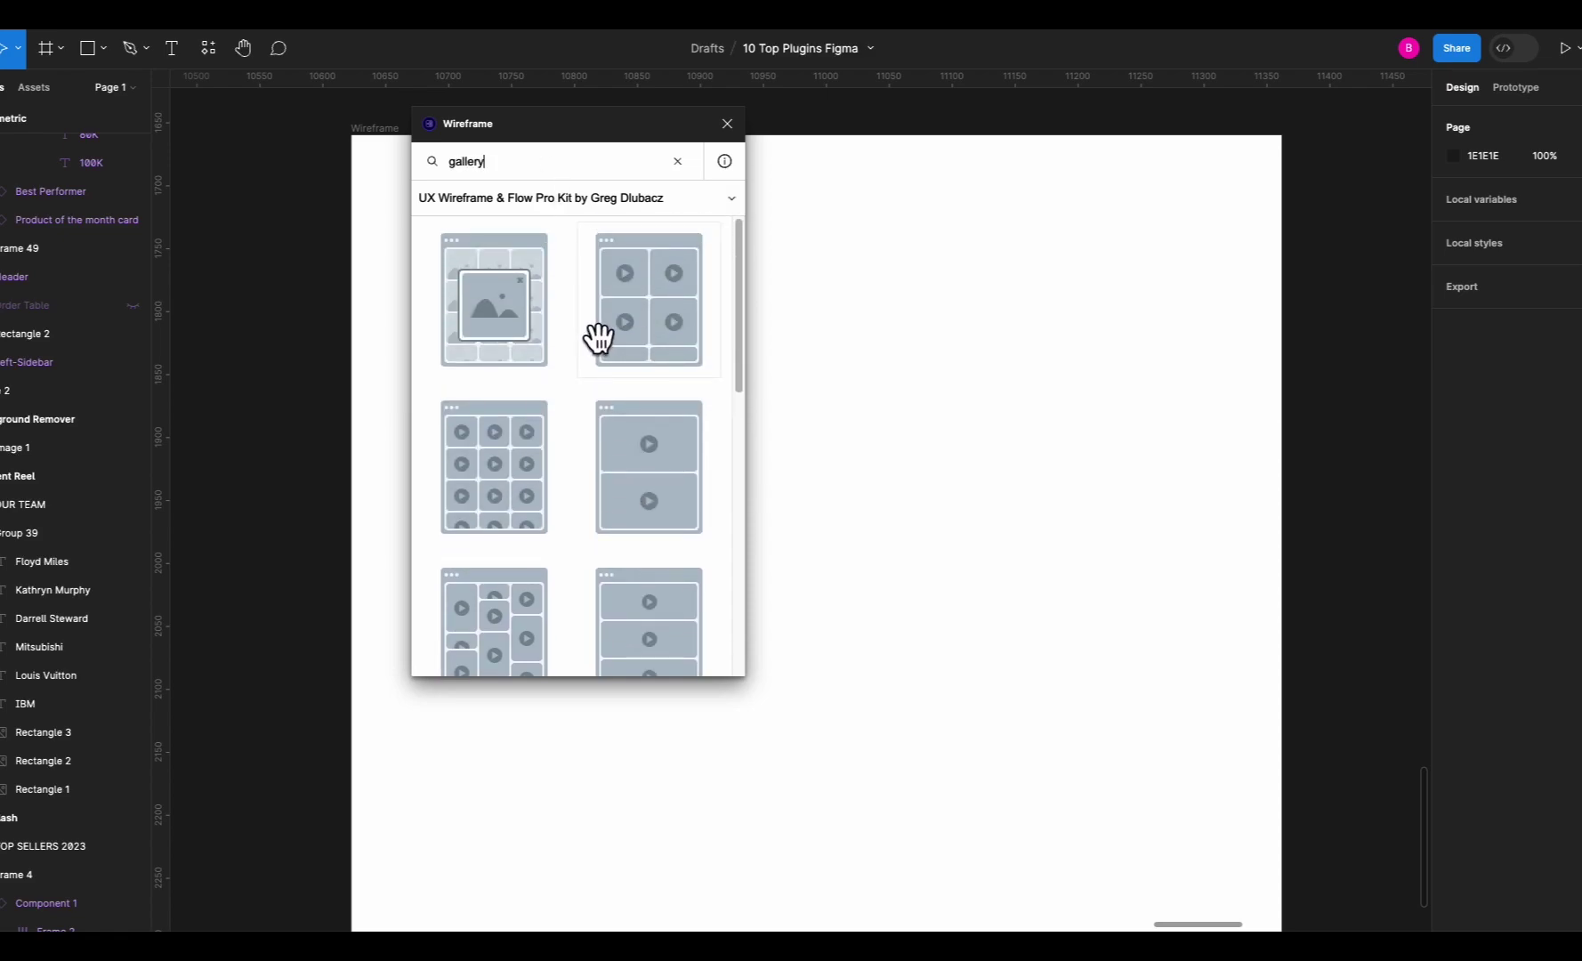
left_click_drag(600, 336, 889, 407)
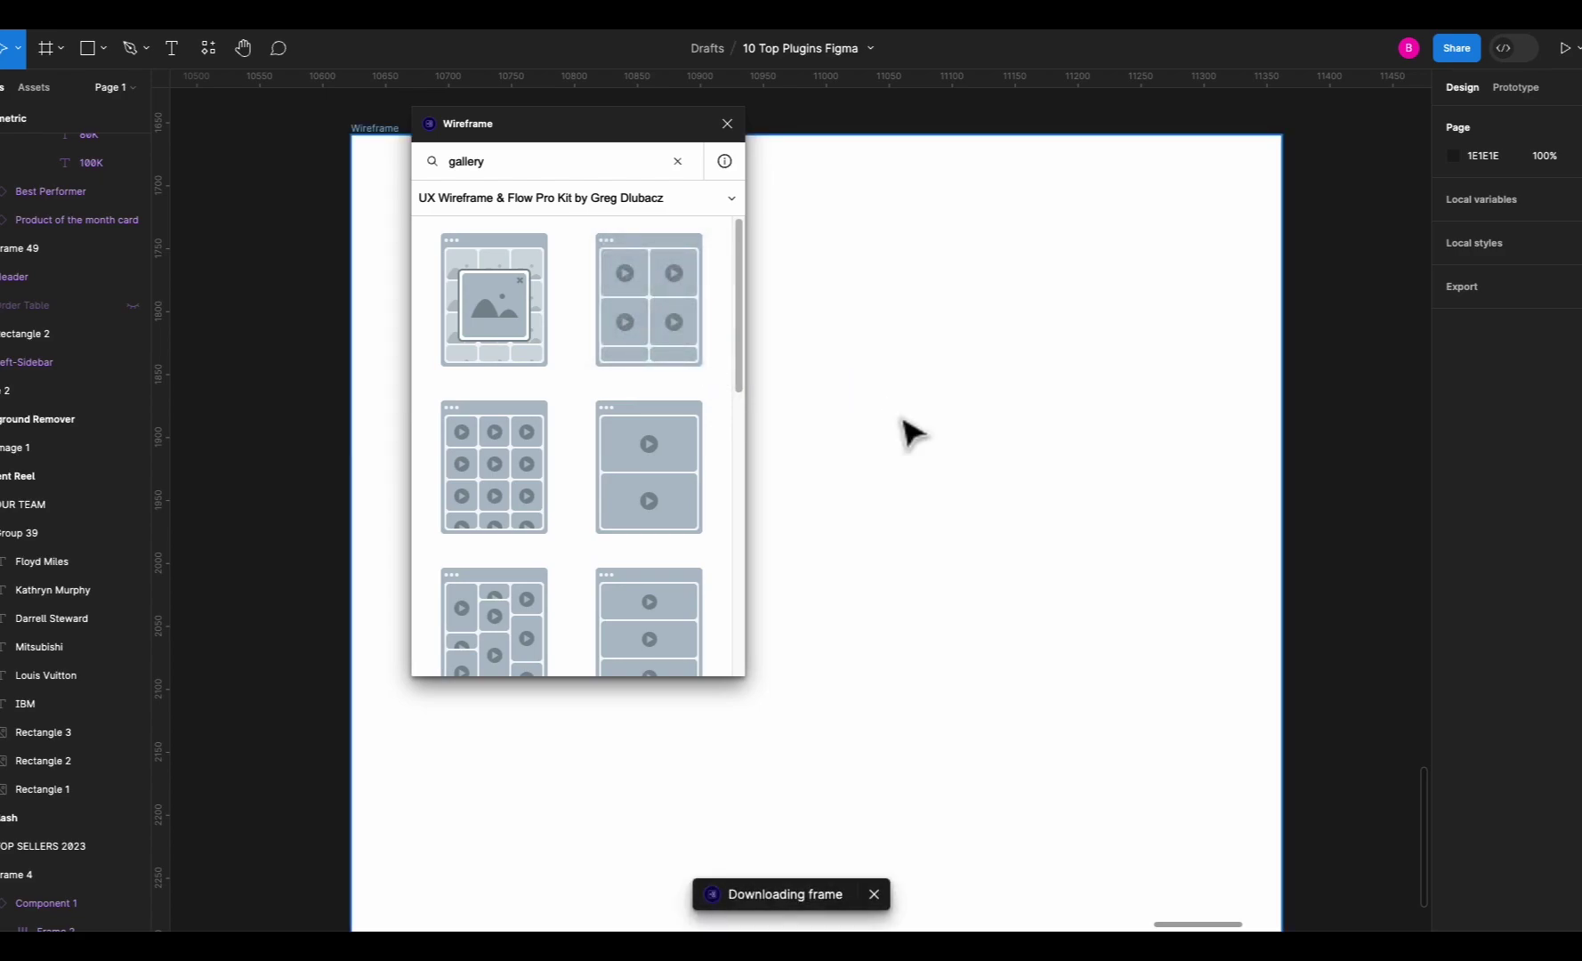
Close the Wireframe plugin, zoom in, and select the gallery's top-left video tile.
scroll(848, 312, "up", 3)
left_click(726, 123)
scroll(814, 341, "up", 3)
scroll(814, 341, "up", 2)
left_click(861, 321)
double_click(900, 313)
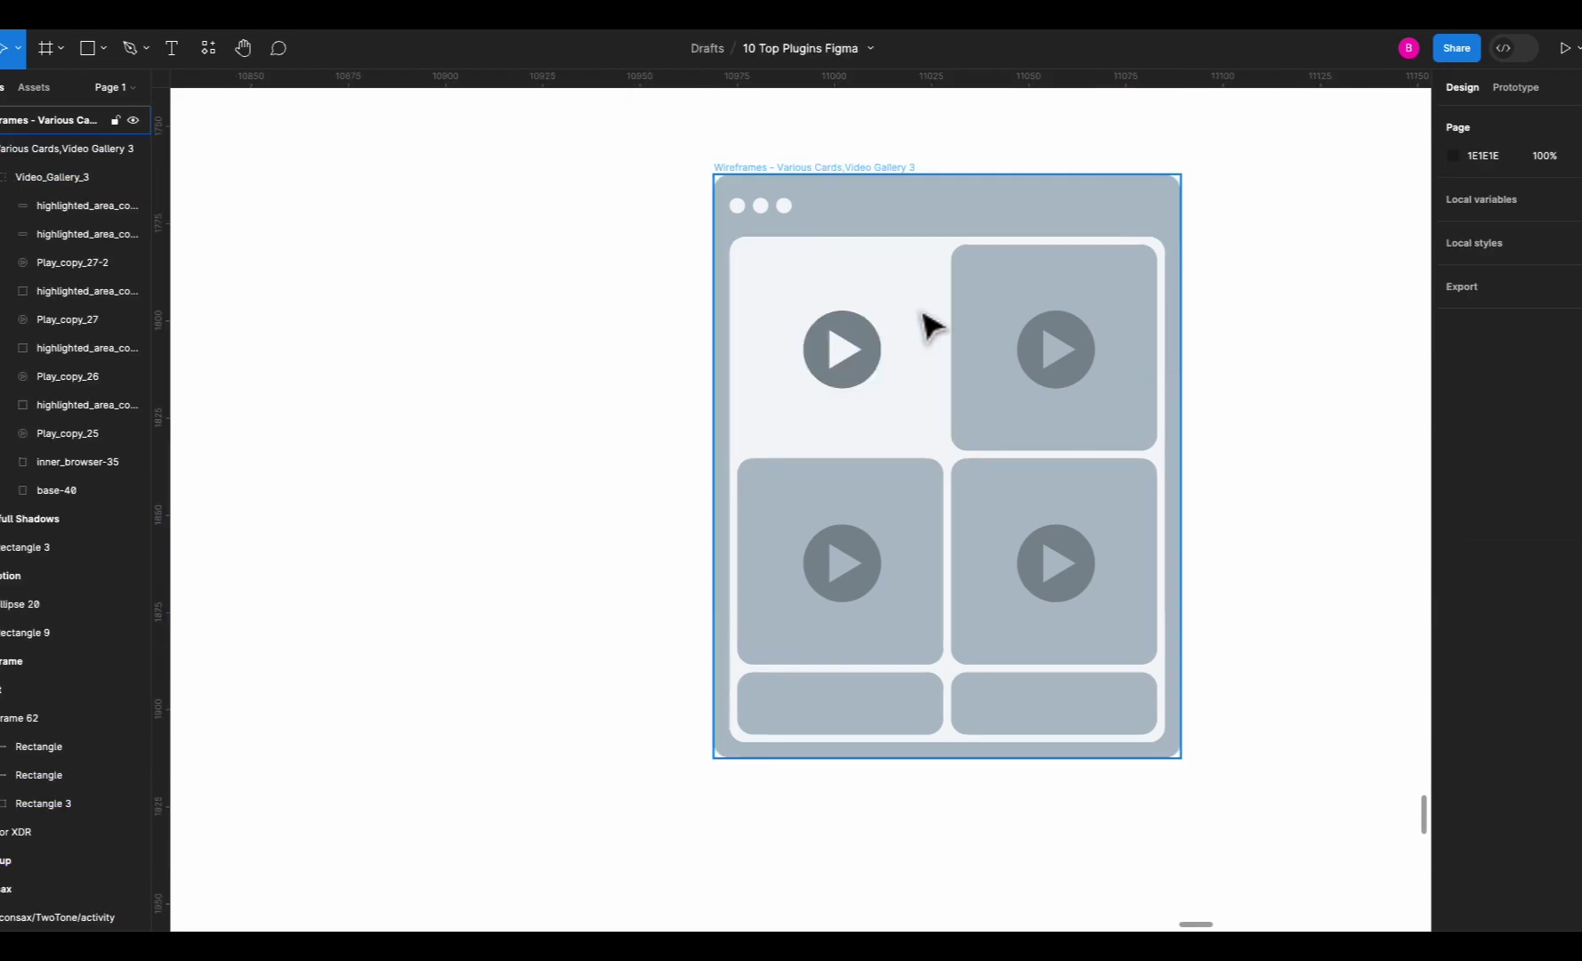